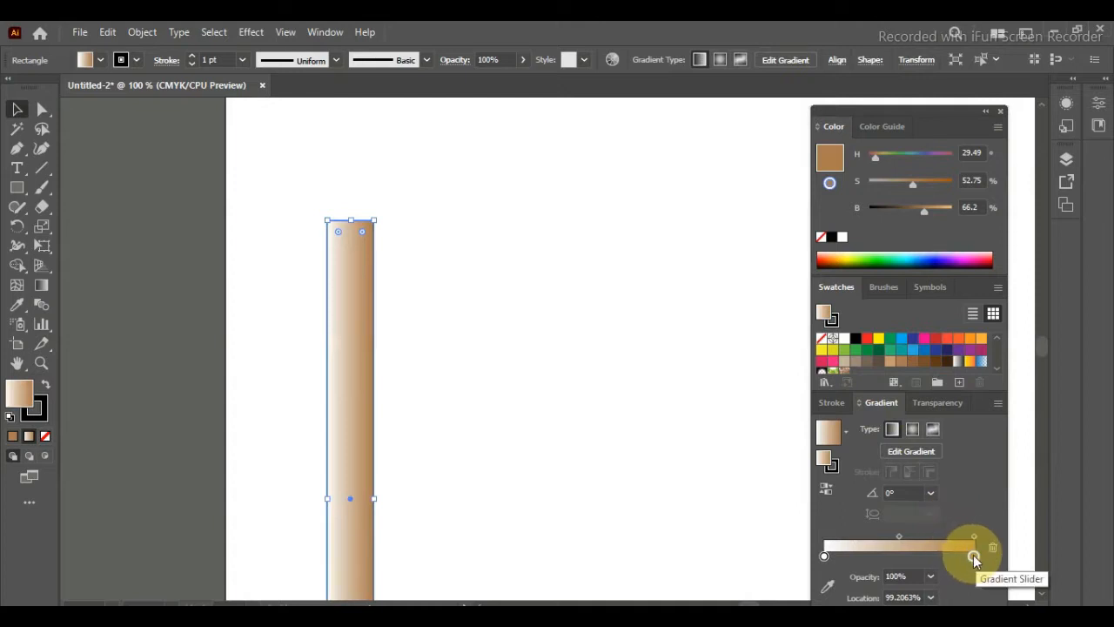
Recolour the start stop of the column's linear gradient to brown (C 35, M 60, Y 80, K 25) at location 0%
left_click_drag(974, 557, 929, 555)
key("ctrl+z")
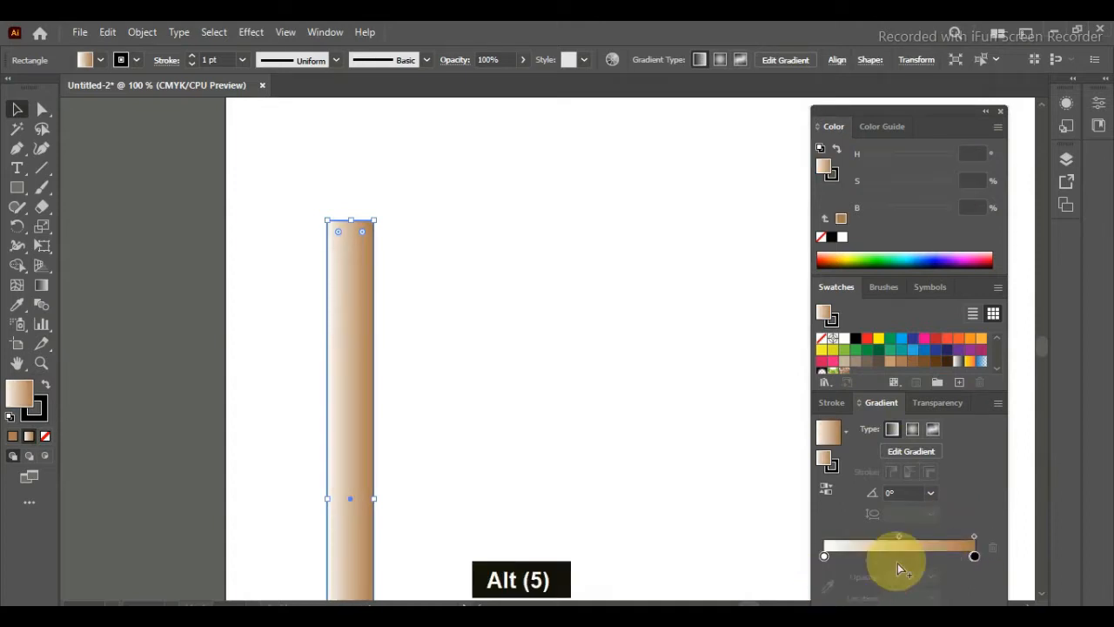
left_click(823, 555)
left_click_drag(975, 556, 800, 562)
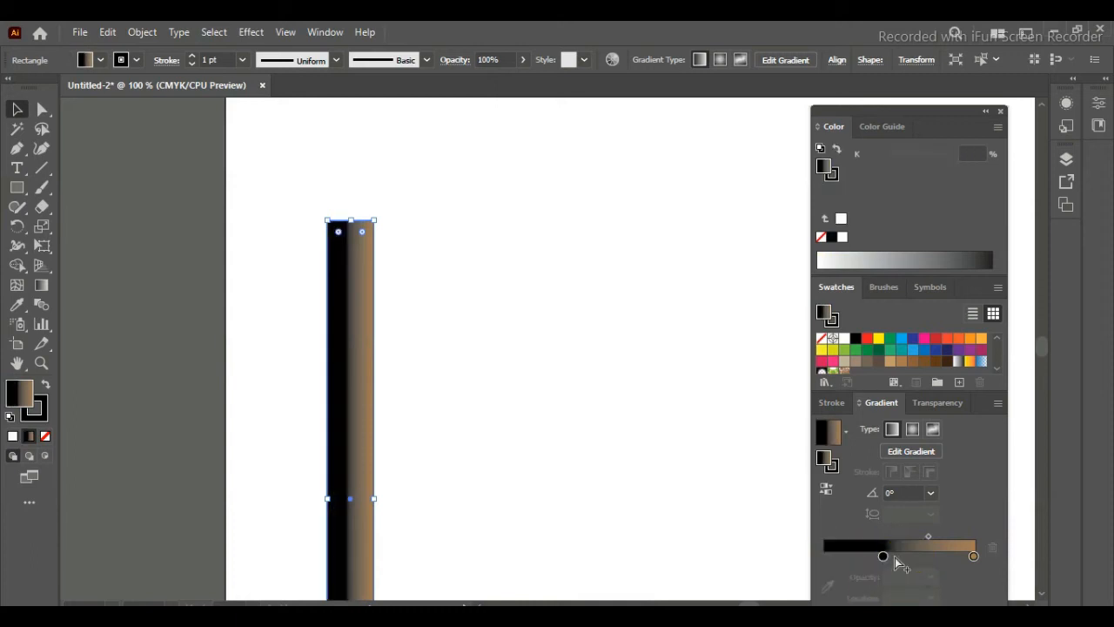
left_click(883, 557)
left_click_drag(883, 557, 823, 557)
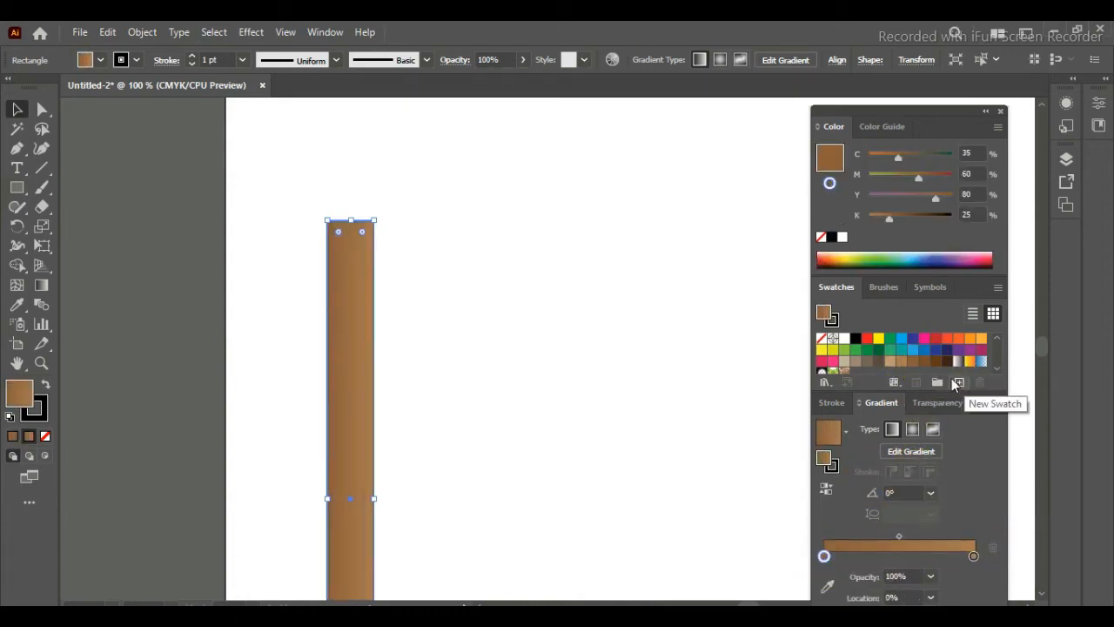
Add a beige stop (C 25, M 25, Y 40, K 0) at 50% in the column's gradient and pull both midpoints toward it
left_click(843, 360)
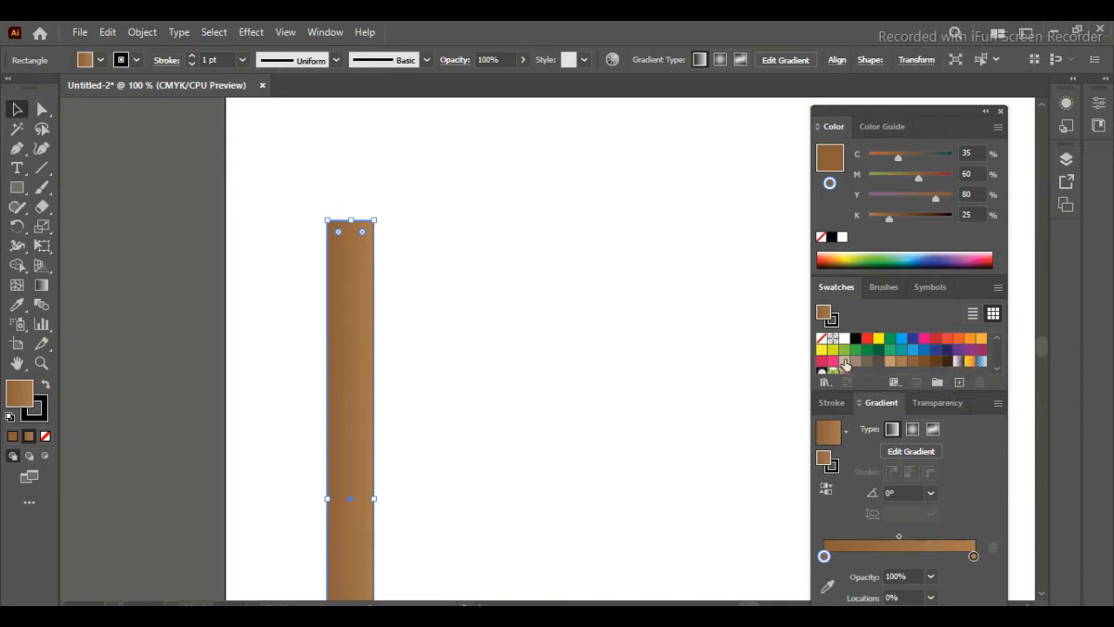
left_click(900, 561)
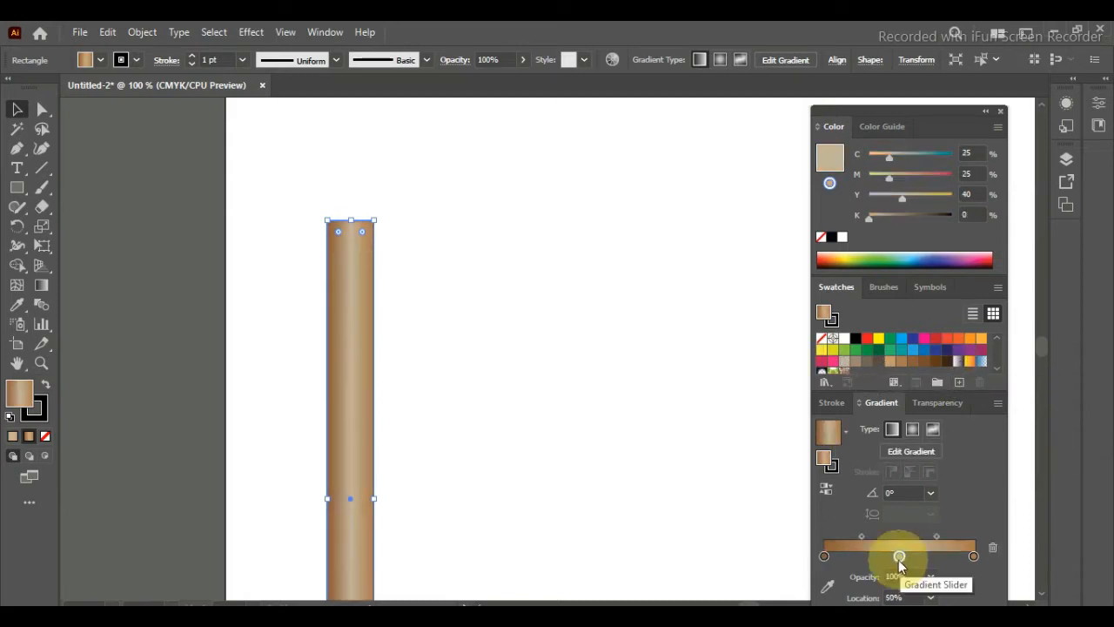
left_click_drag(862, 535, 921, 536)
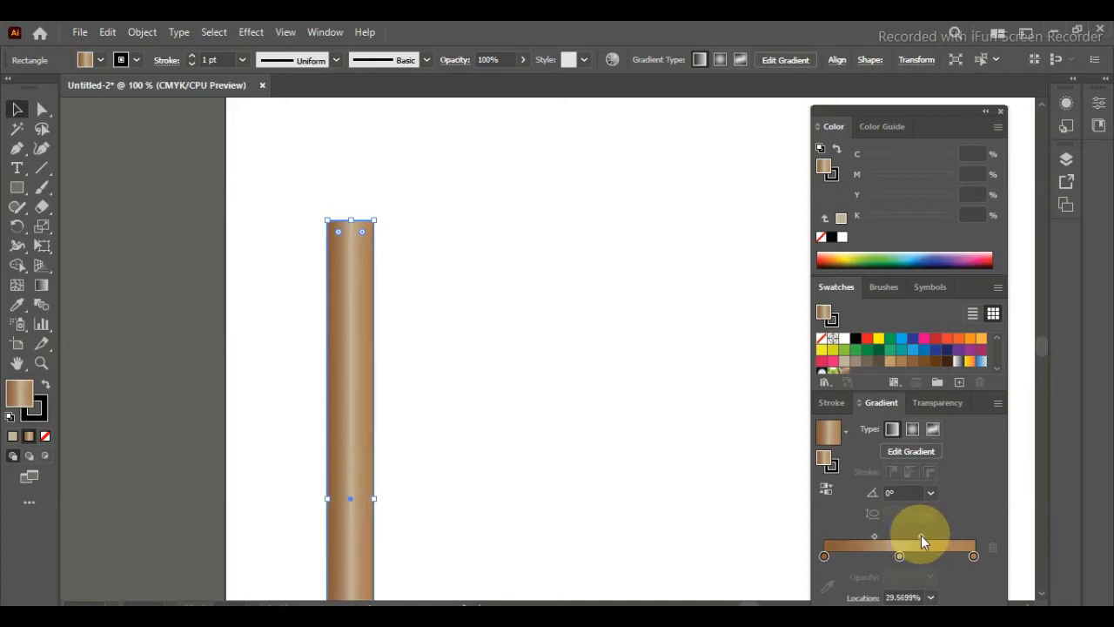
Darken the end stop of the column's gradient to C 30, M 50, Y 75, K 40
left_click(973, 555)
left_click_drag(881, 218, 901, 219)
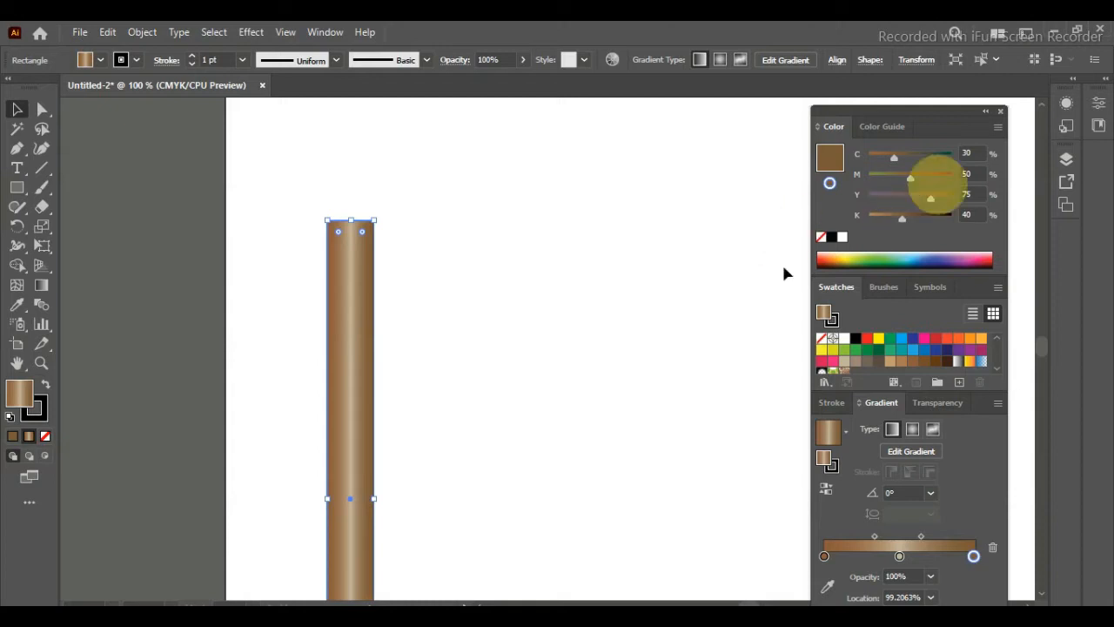
left_click(438, 303)
left_click(333, 306)
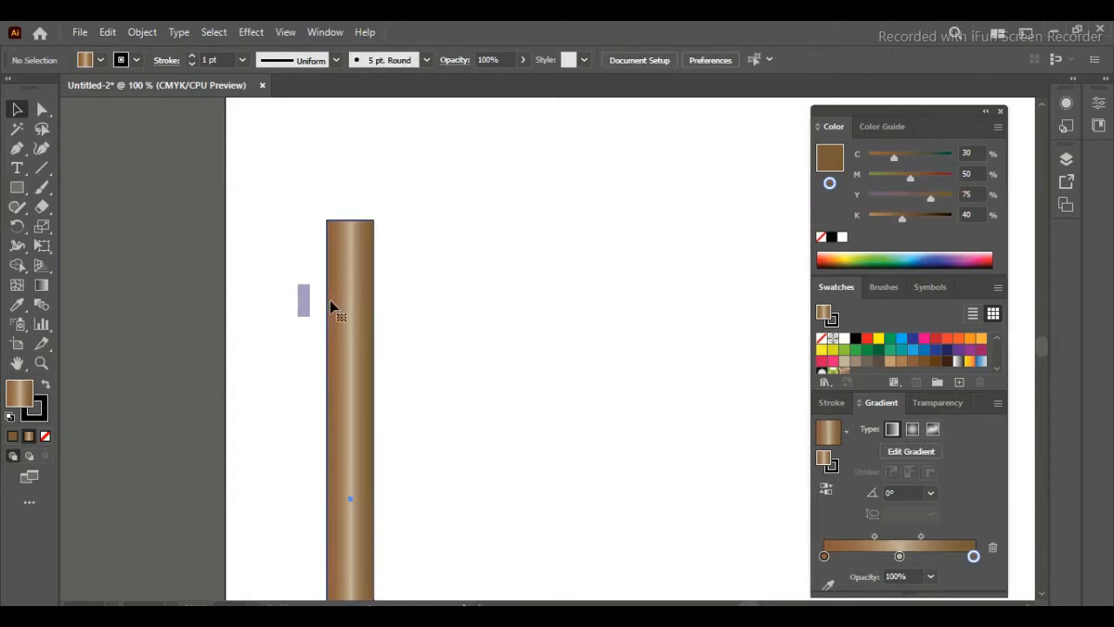
Shift both midpoints of the column's gradient toward its start, placing the first one at about 55%
left_click(899, 555)
left_click(921, 535)
left_click_drag(919, 535, 866, 537)
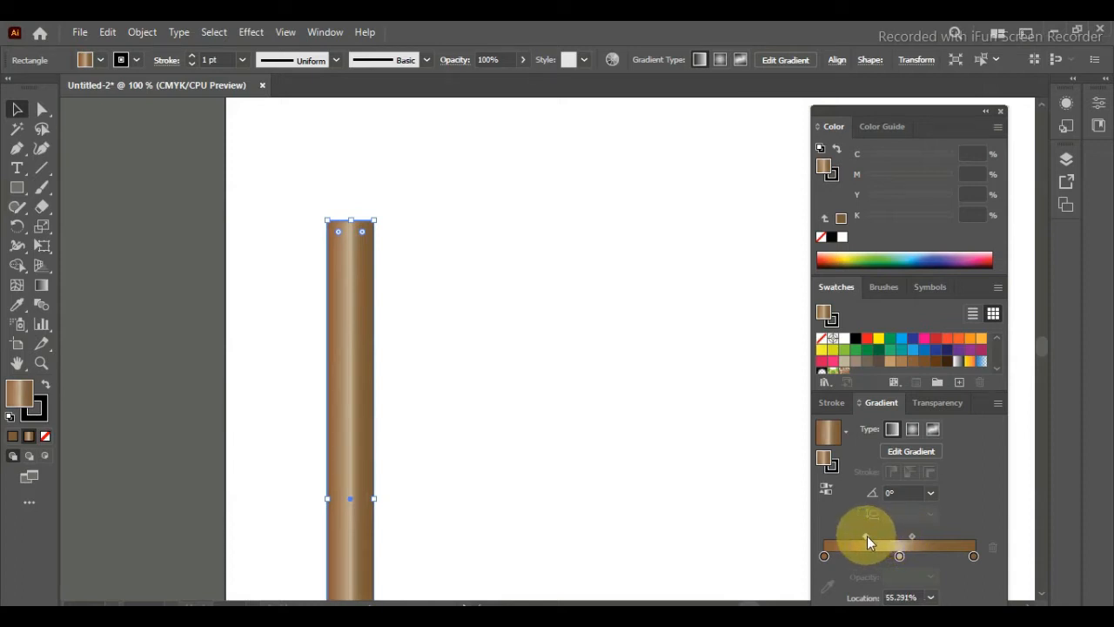
left_click(684, 214)
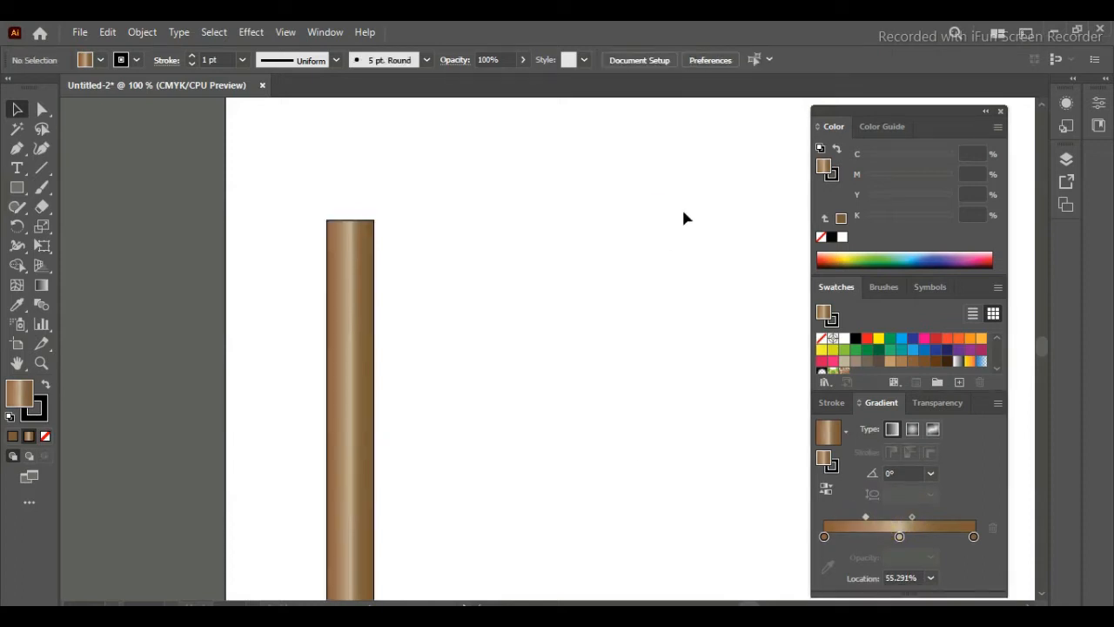
Remove the stroke from the column rectangle
left_click(363, 308)
left_click(45, 410)
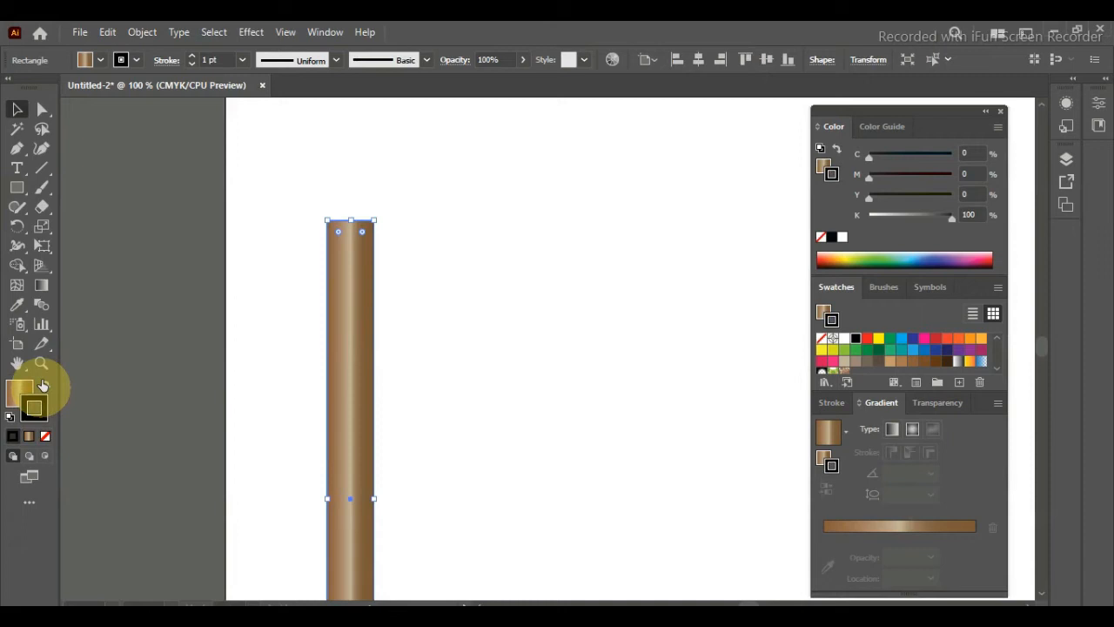
left_click(45, 436)
Draw a horizontal cap rectangle resting on the column's upper end, centred on the shaft and narrowed to a little over twice its width
left_click(19, 188)
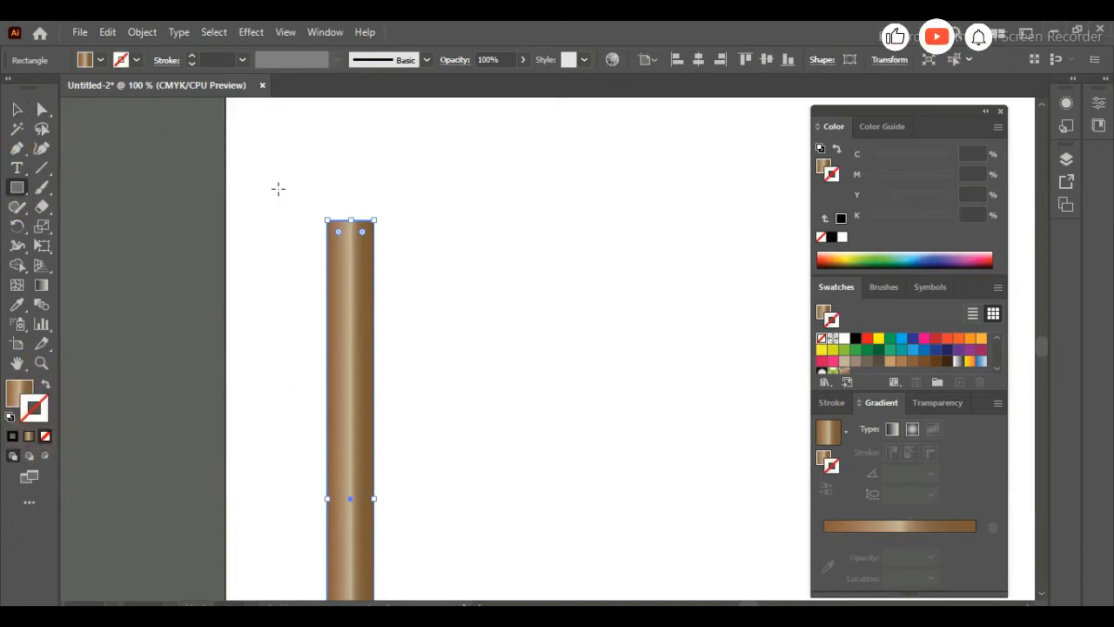
left_click_drag(277, 191, 413, 220)
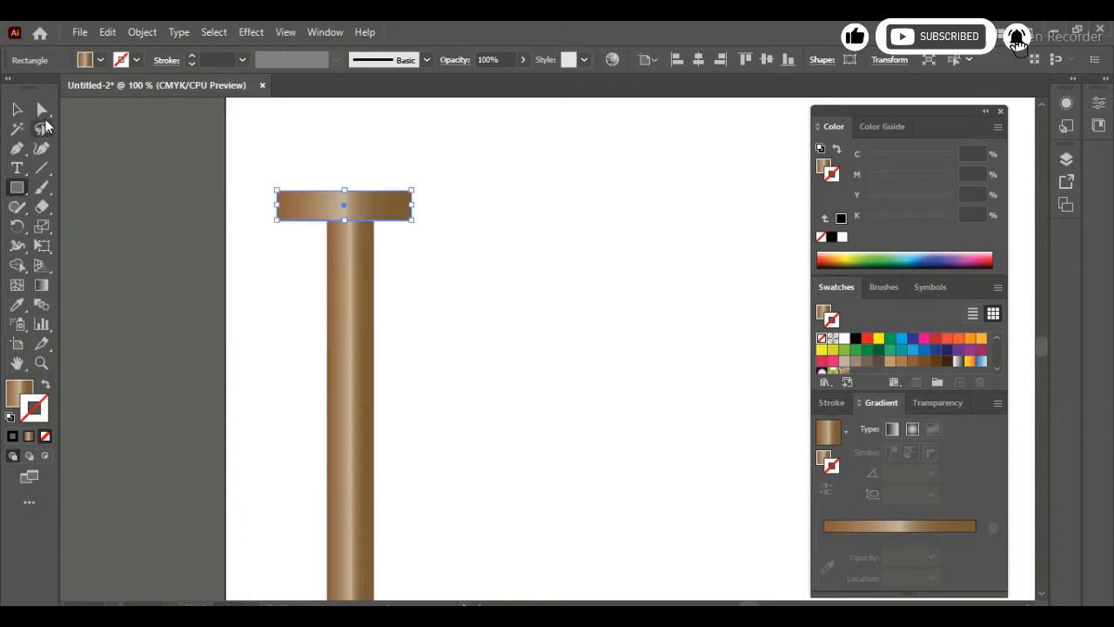
left_click(16, 109)
left_click_drag(277, 205, 287, 204)
mouse_move(391, 202)
left_mouse_down()
mouse_move(419, 204)
mouse_move(376, 206)
mouse_move(388, 207)
left_mouse_up()
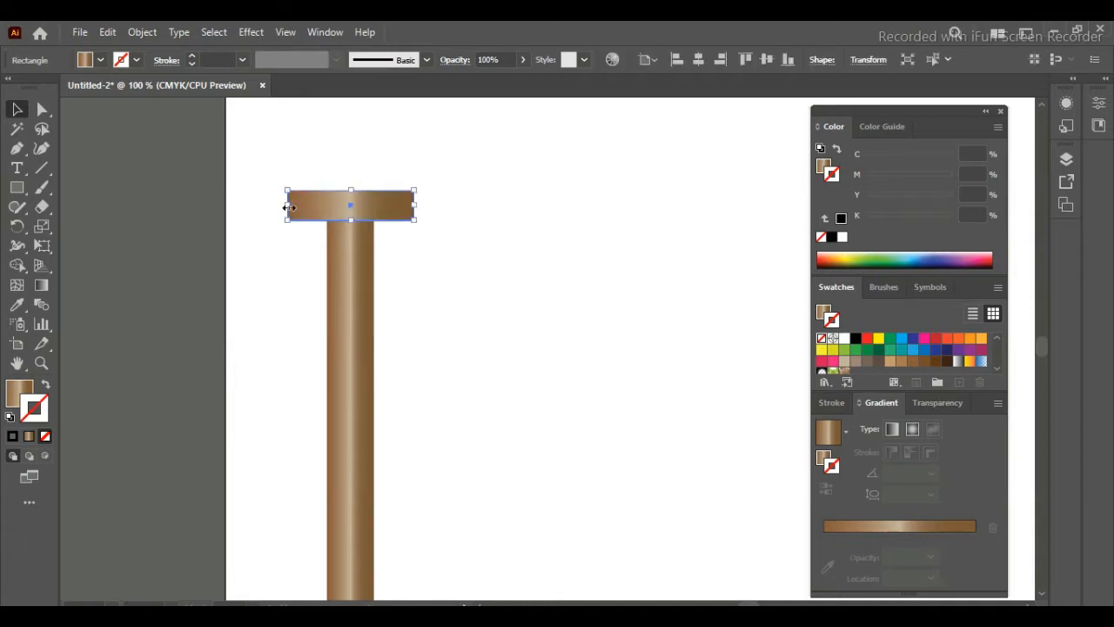
left_click_drag(289, 207, 297, 207)
left_click(527, 260)
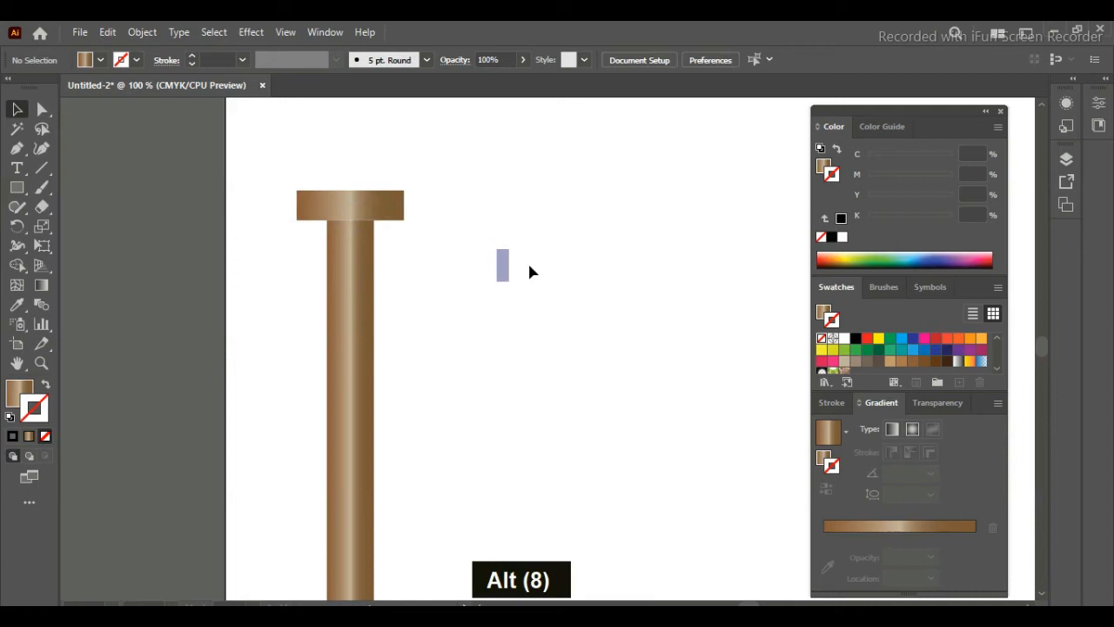
left_click(365, 202)
key("ctrl+j")
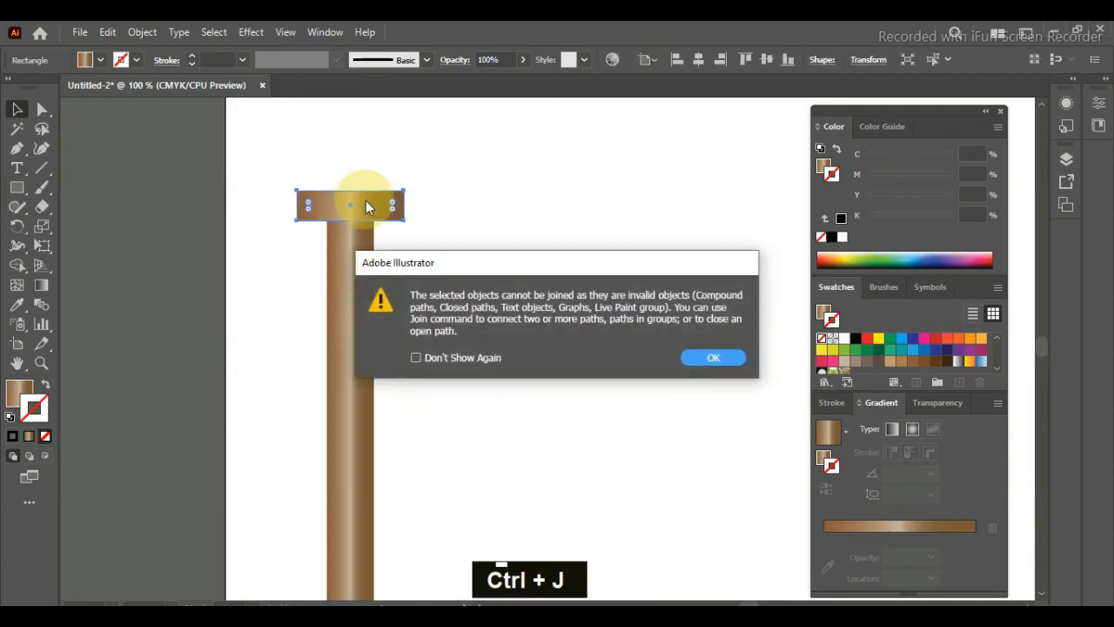
left_click(719, 358)
Stack two progressively wider copies of the cap rectangle above it to form a three-tier capital
left_click_drag(364, 203, 436, 144)
key("ctrl+z")
left_click(499, 231)
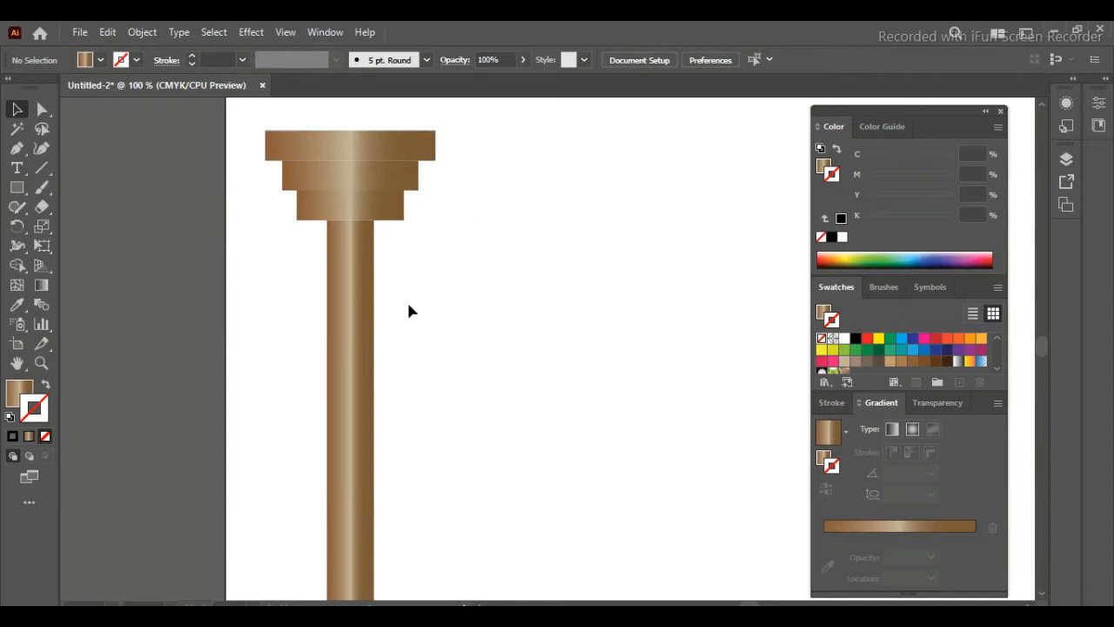
Draw a thin rectangle directly beneath the widest tier, spanning the full width of the middle tier
left_click(405, 155)
key("ctrl+equal")
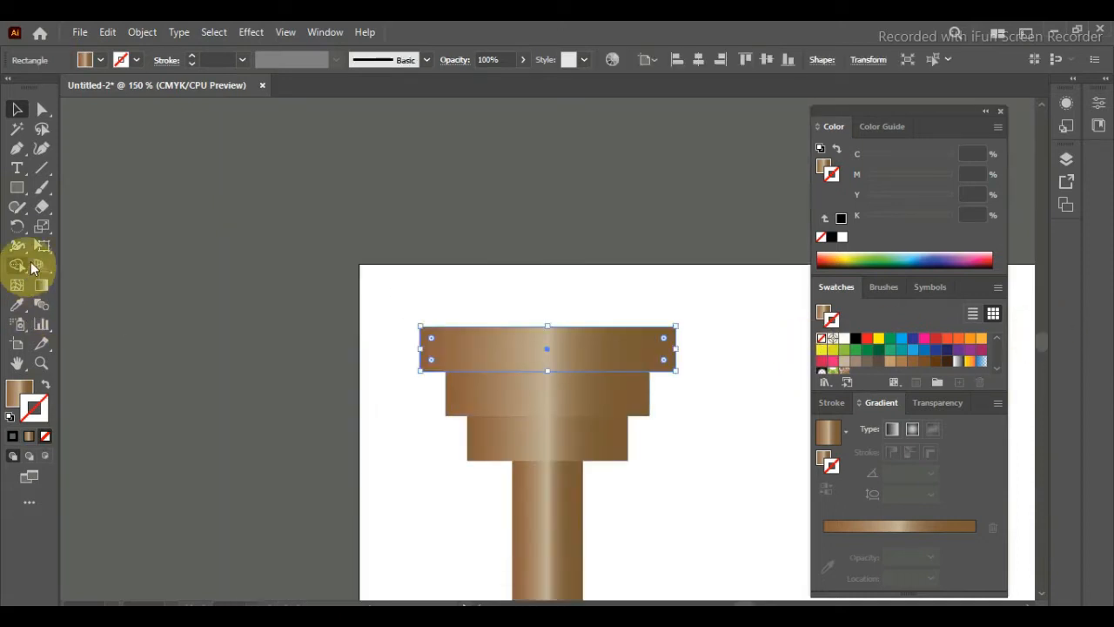
left_click(16, 191)
left_click_drag(421, 372, 649, 376)
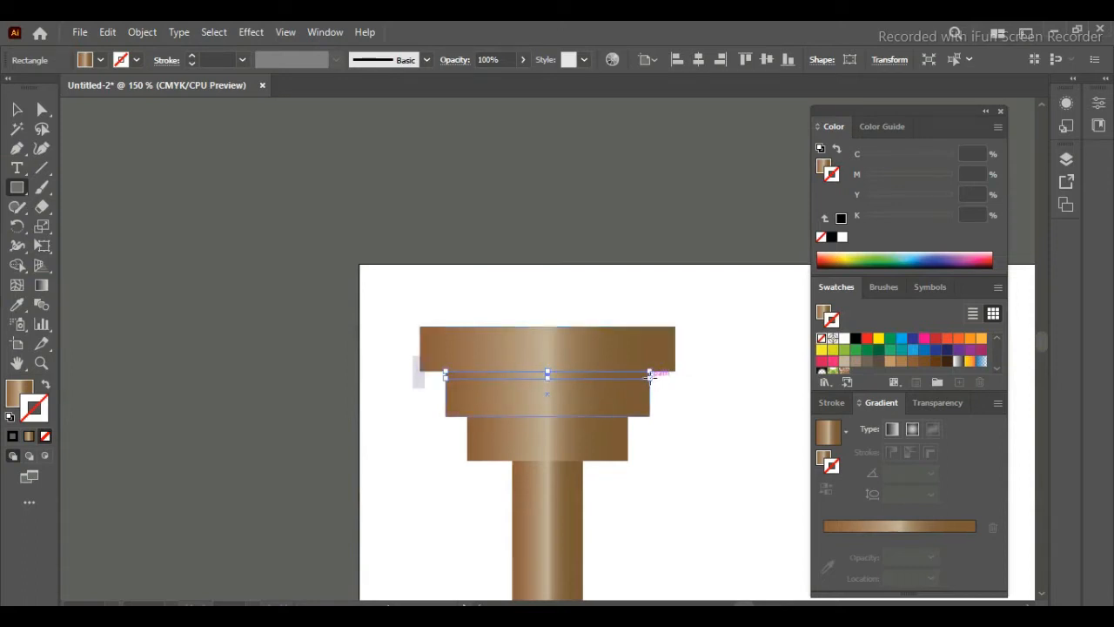
left_click(142, 32)
mouse_move(256, 418)
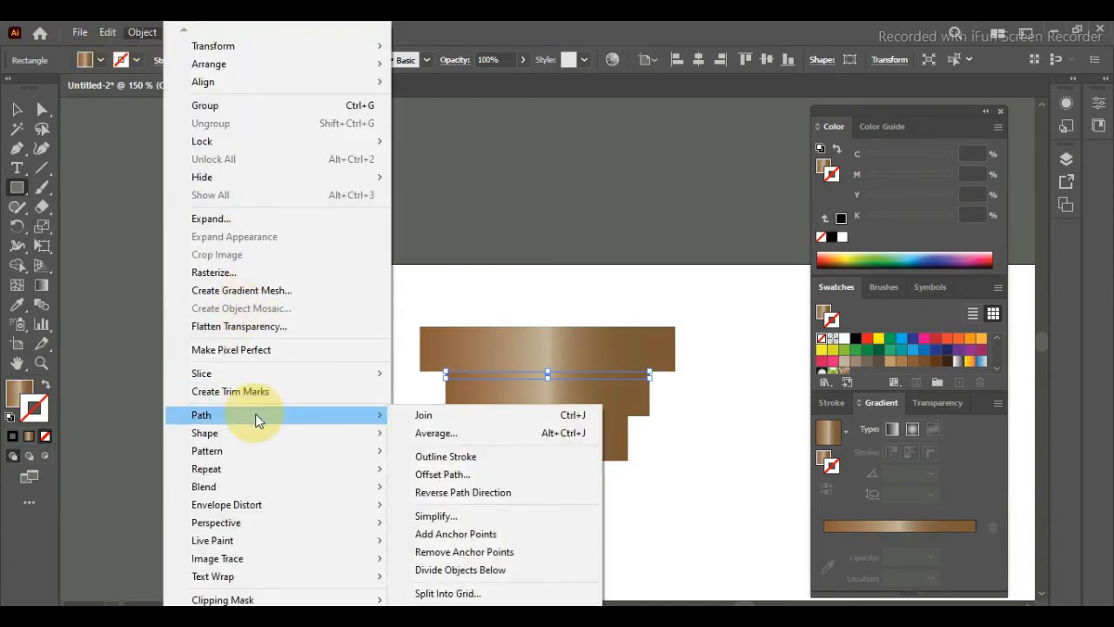
mouse_move(282, 576)
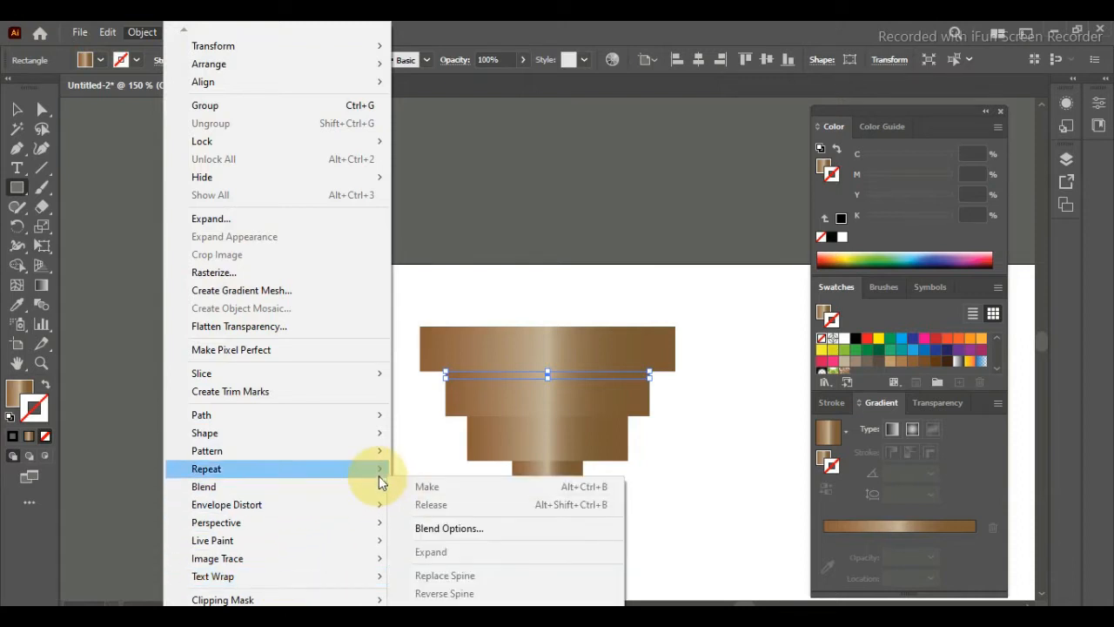
mouse_move(369, 418)
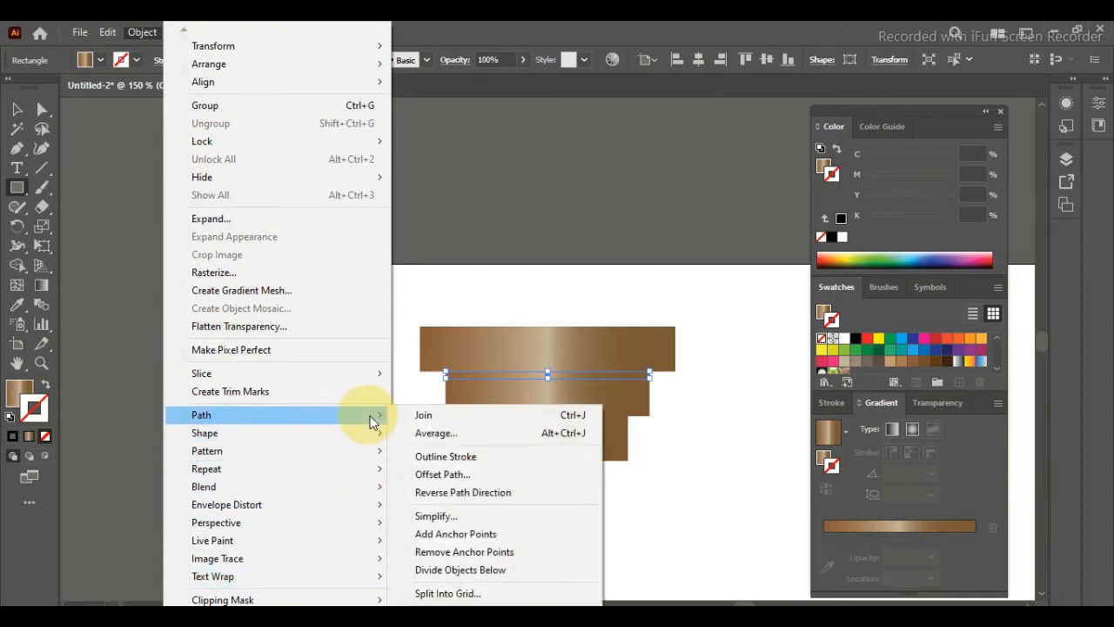
left_click(512, 272)
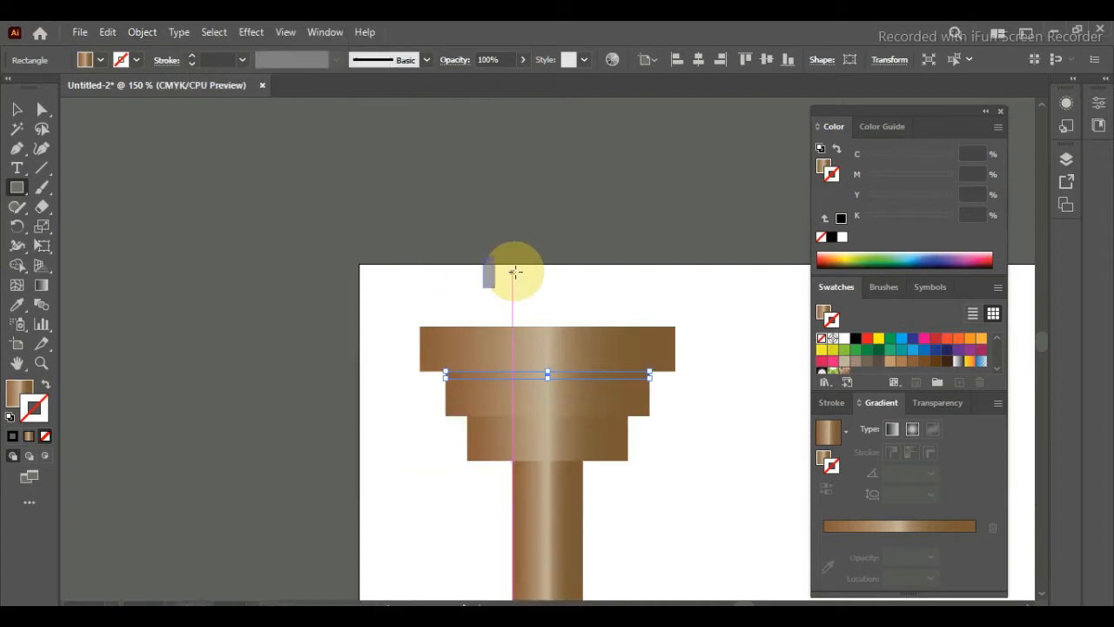
left_click(594, 356)
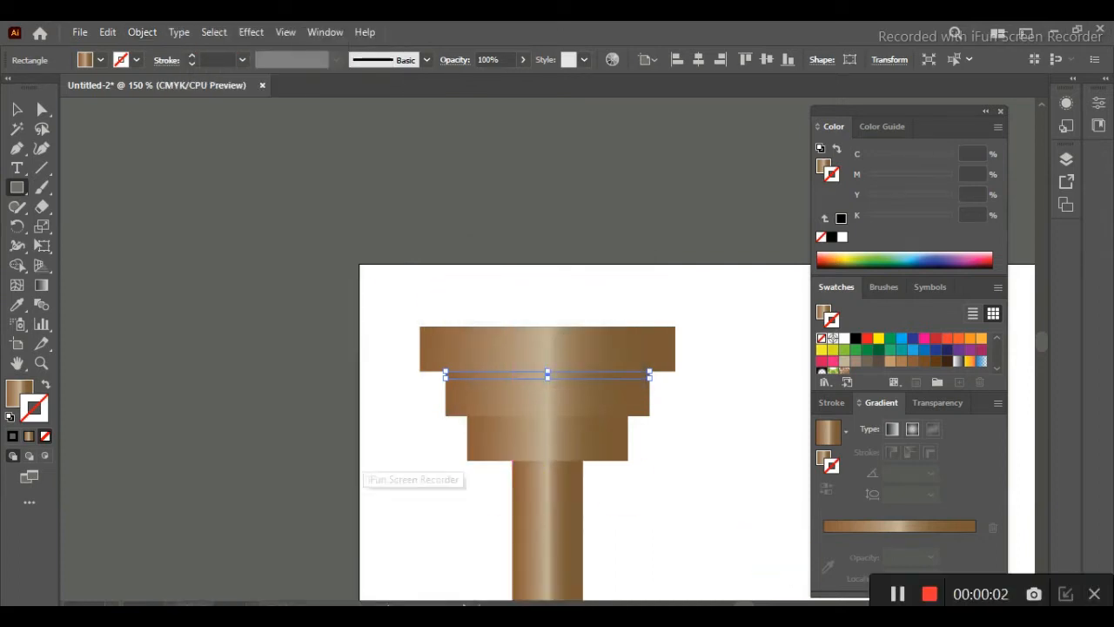
left_click(899, 595)
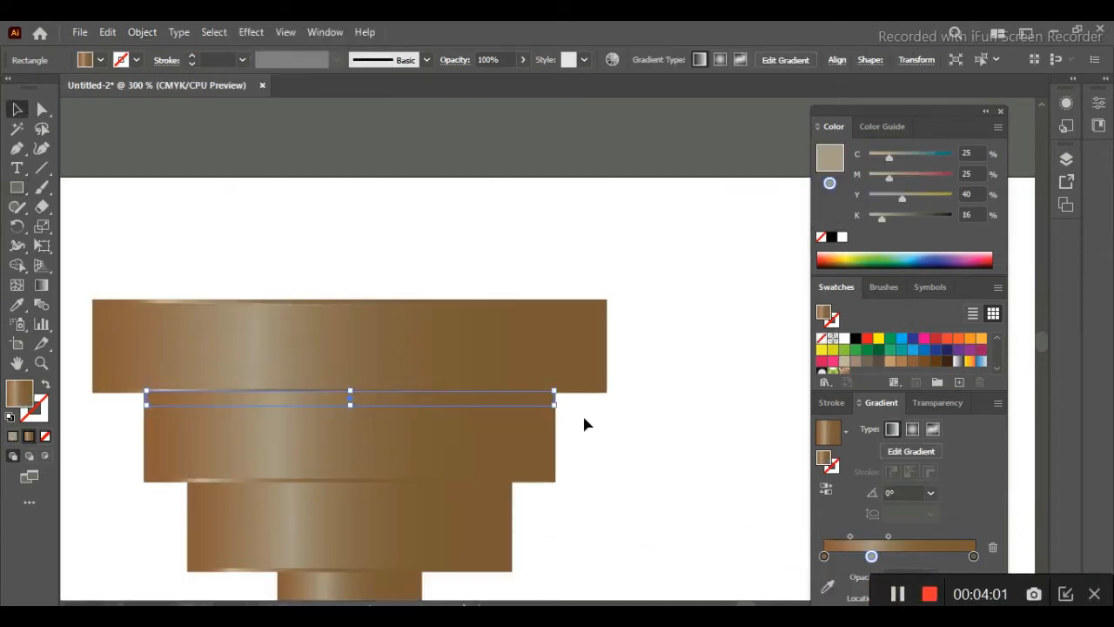
Show the Transparency panel and set the thin strip's blending mode to Multiply
left_click(329, 31)
left_click(488, 551)
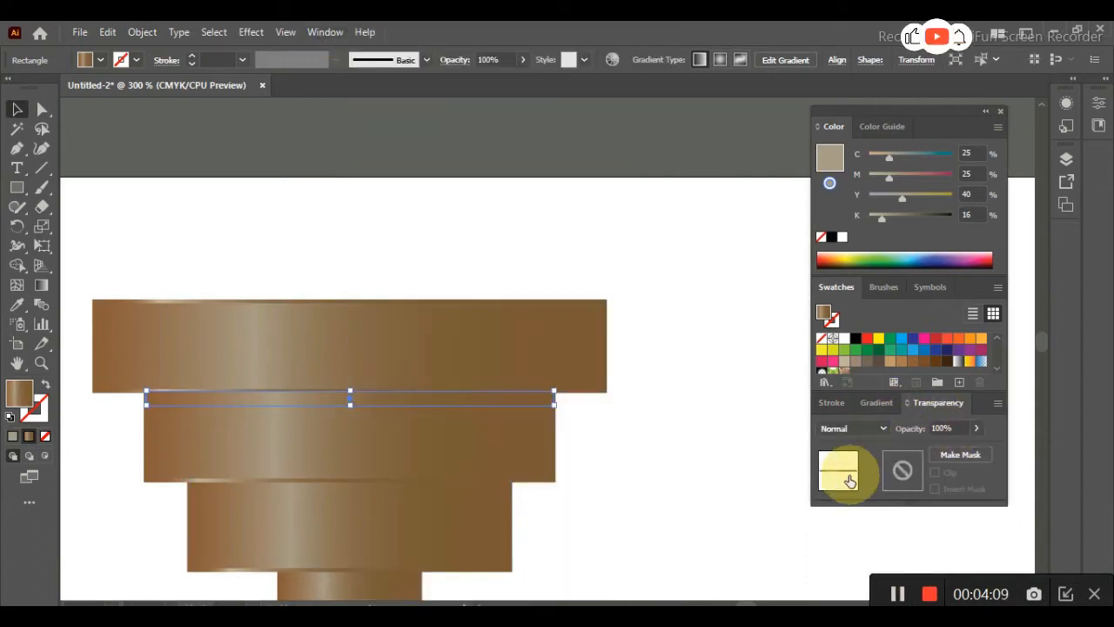
left_click(882, 427)
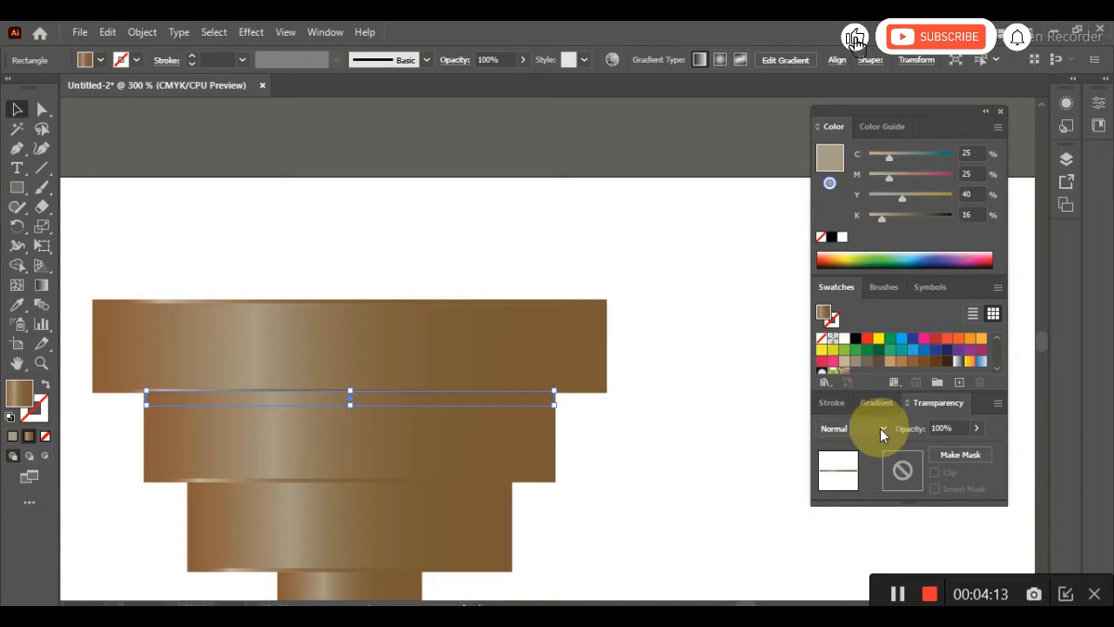
left_click(863, 165)
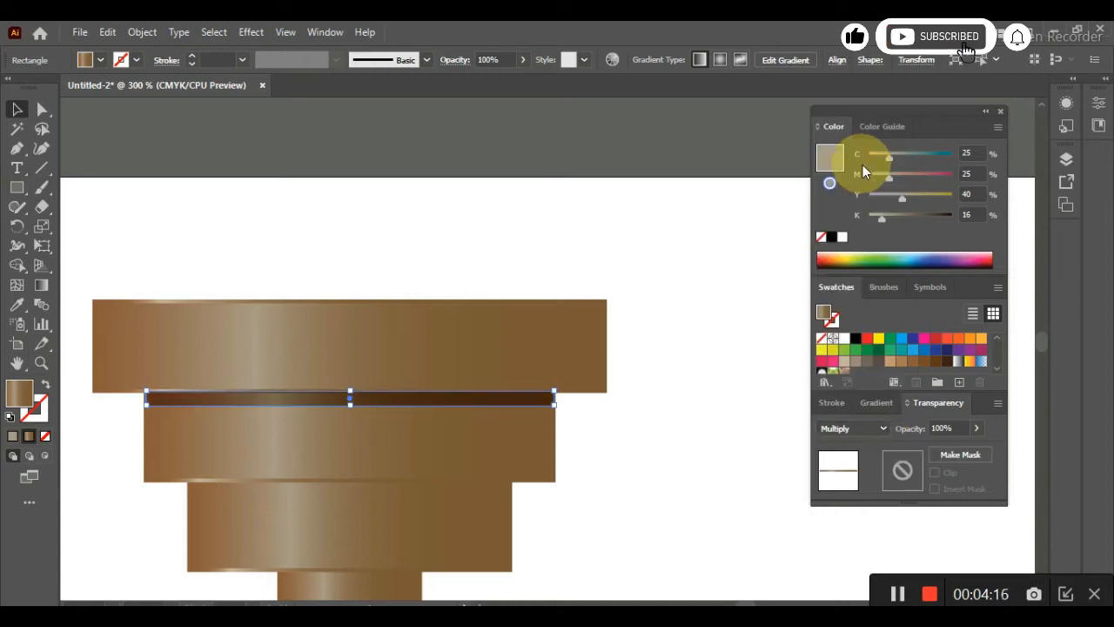
Deselect the strip and examine the shadow beneath the widest tier from a distance and close up
left_click(714, 344)
key("ctrl+minus")
key("ctrl+minus")
key("ctrl+minus")
key("ctrl+minus")
key("ctrl+minus")
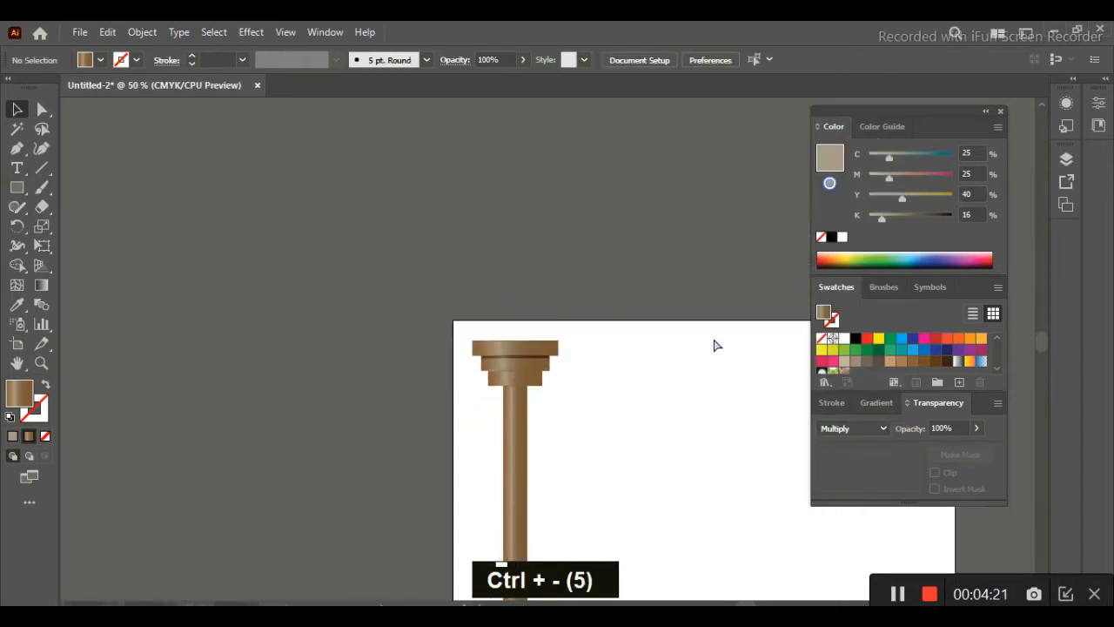
key("ctrl+equal")
key("ctrl+equal")
key("ctrl+equal")
key("ctrl+equal")
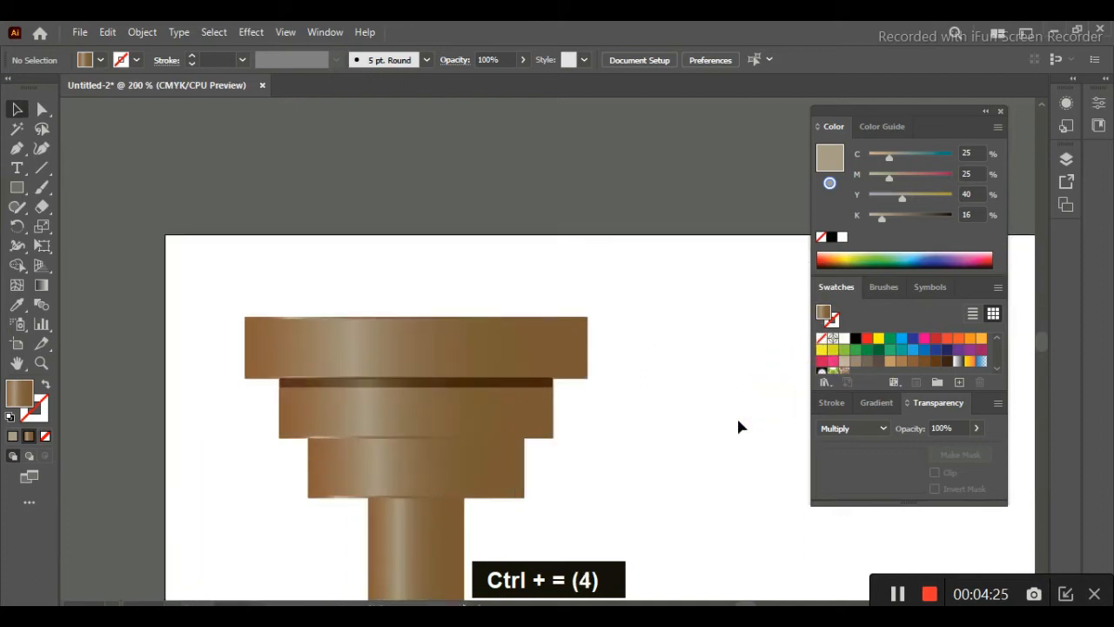
Undo the last two changes to the thin shadow strip and set its blending mode to Multiply again
key("ctrl+z")
key("ctrl+z")
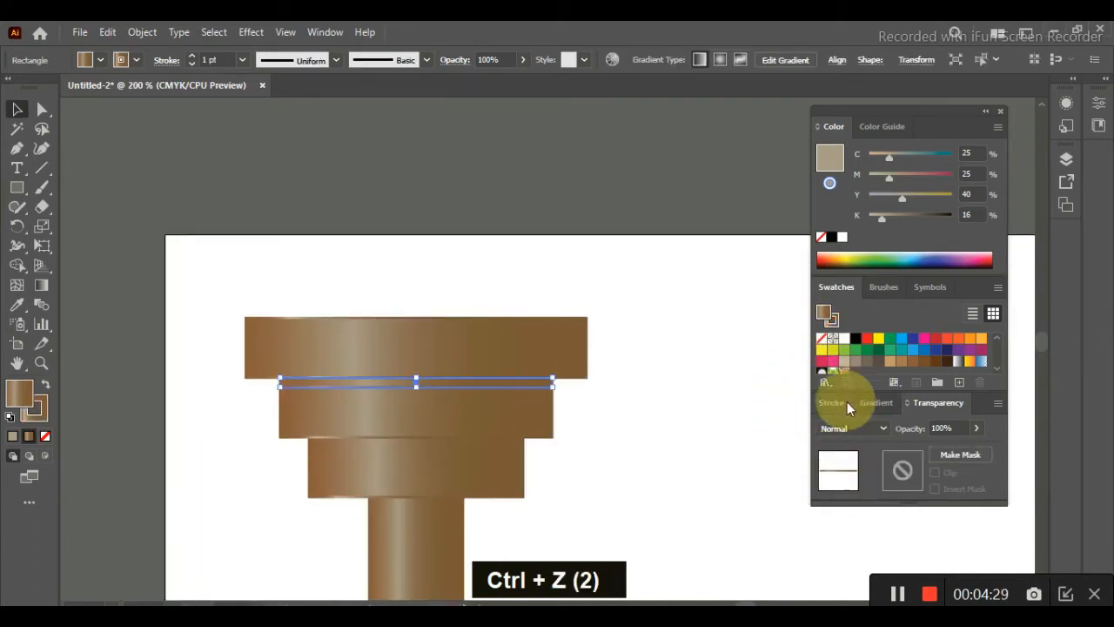
left_click(857, 427)
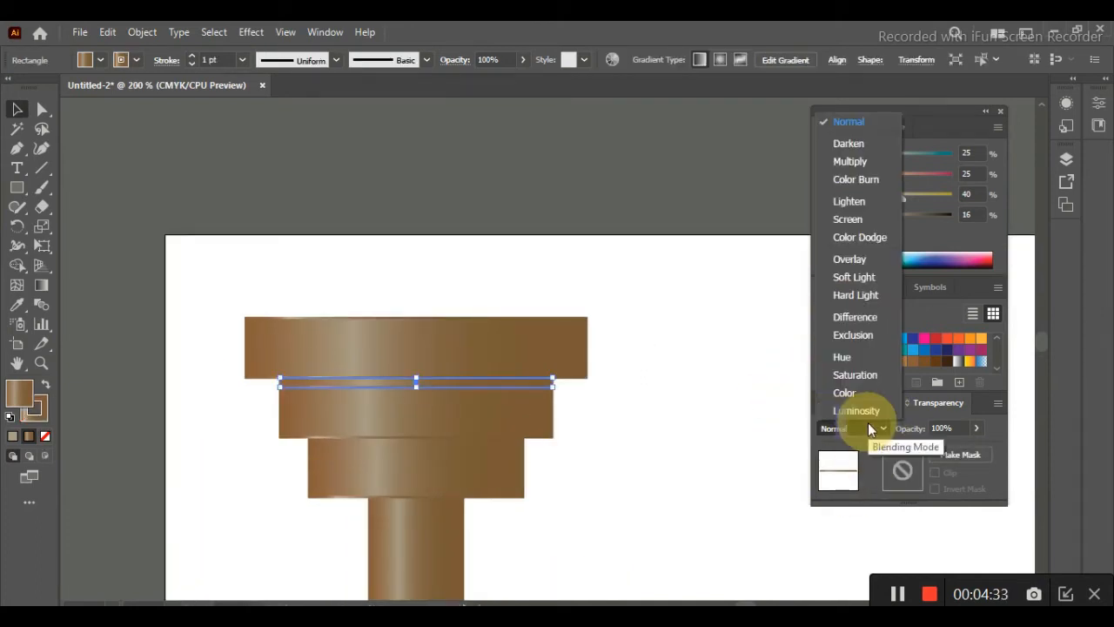
left_click(859, 160)
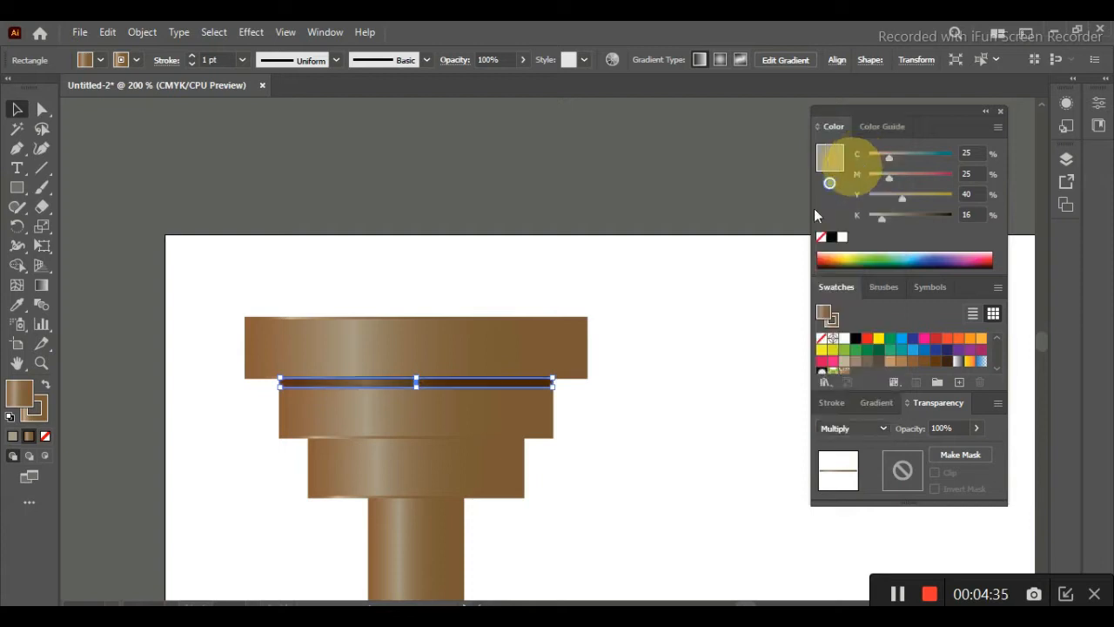
left_click(746, 318)
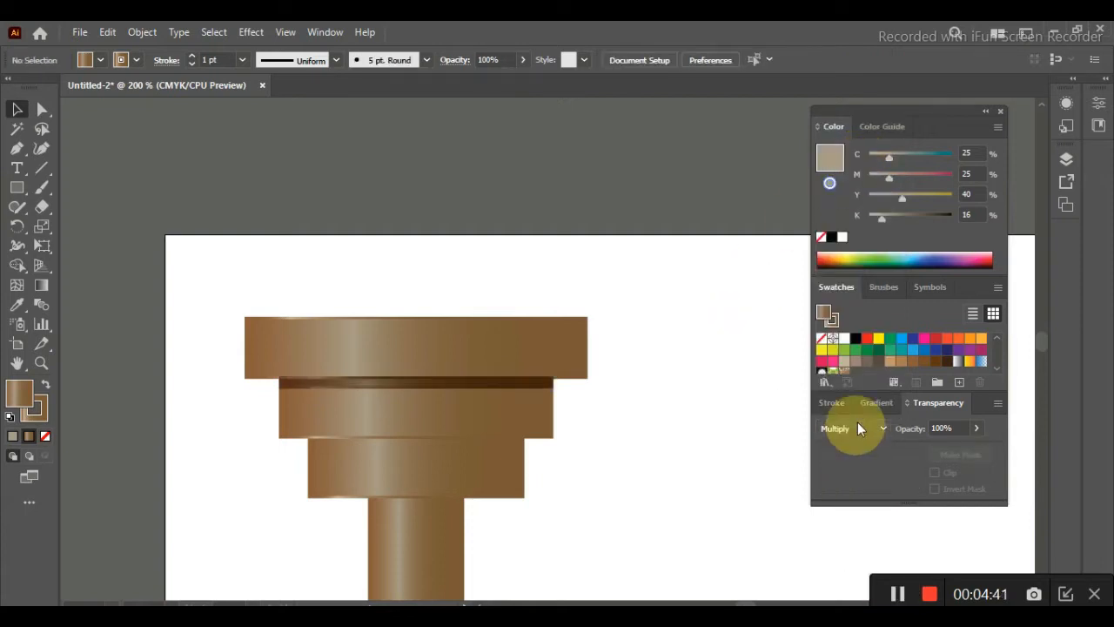
left_click(462, 383)
left_click(324, 32)
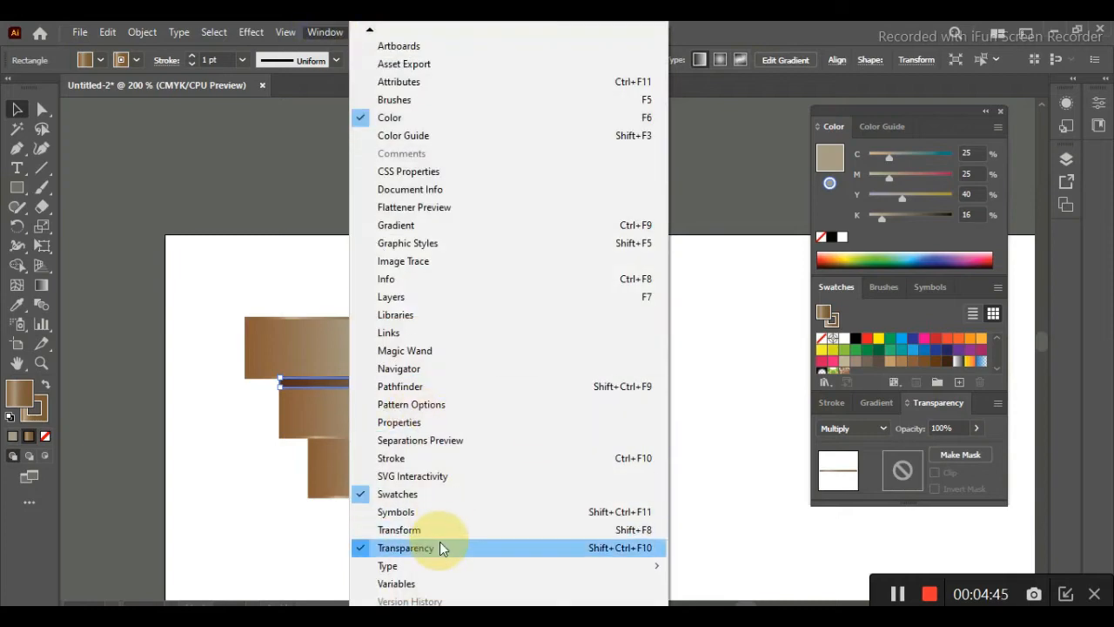
left_click(723, 460)
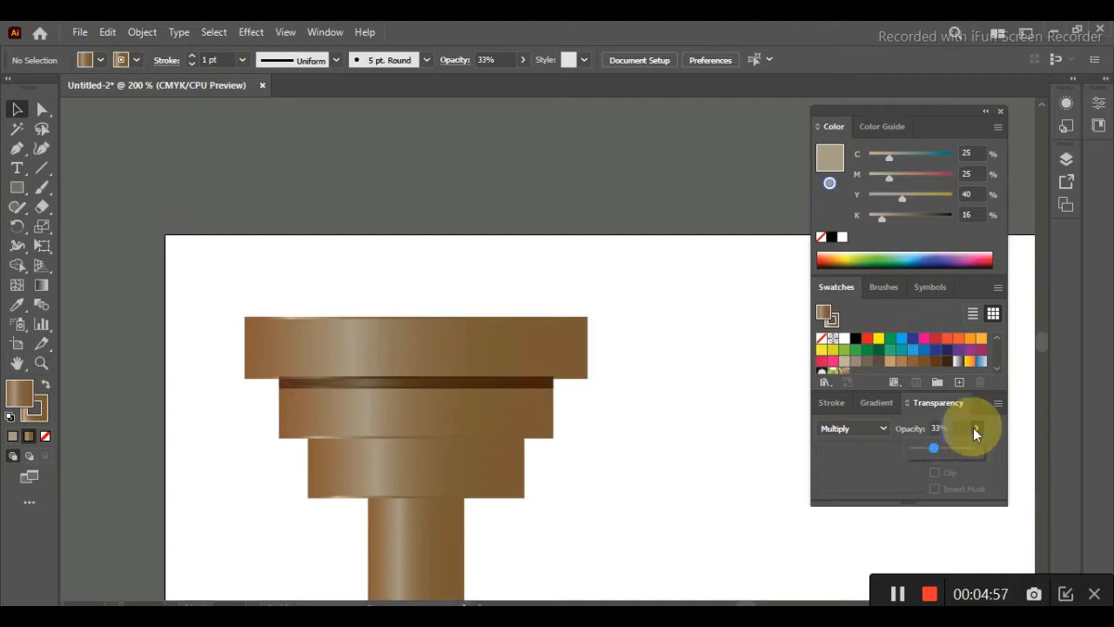
Set the opacity of the Multiply shadow strip beneath the widest tier to 50% and deselect it
left_click(504, 383)
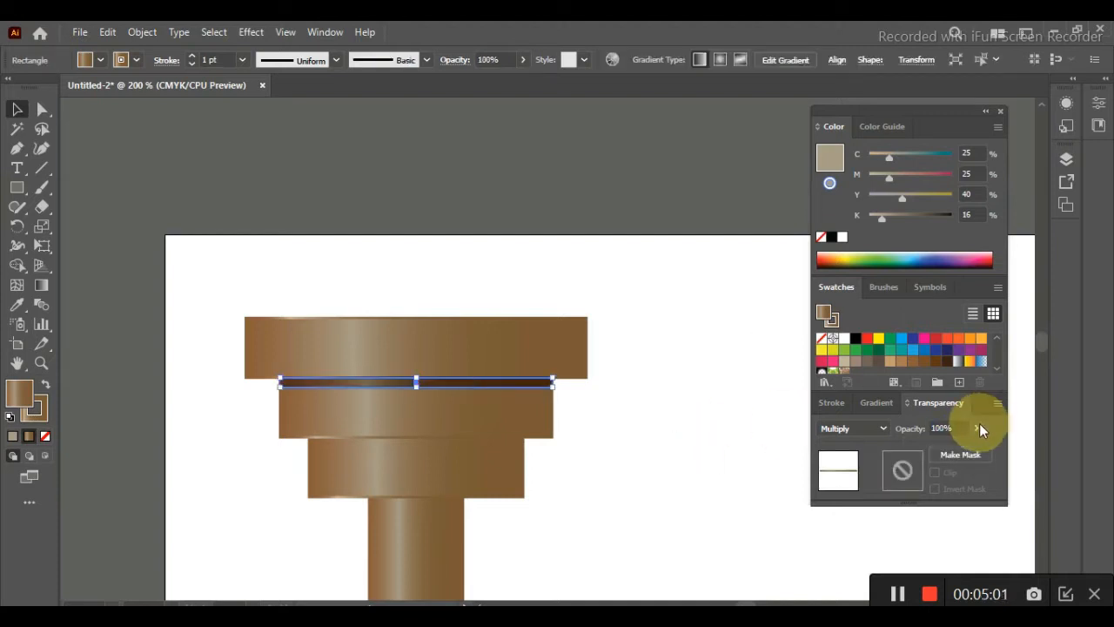
left_click(978, 428)
left_click_drag(940, 447, 939, 447)
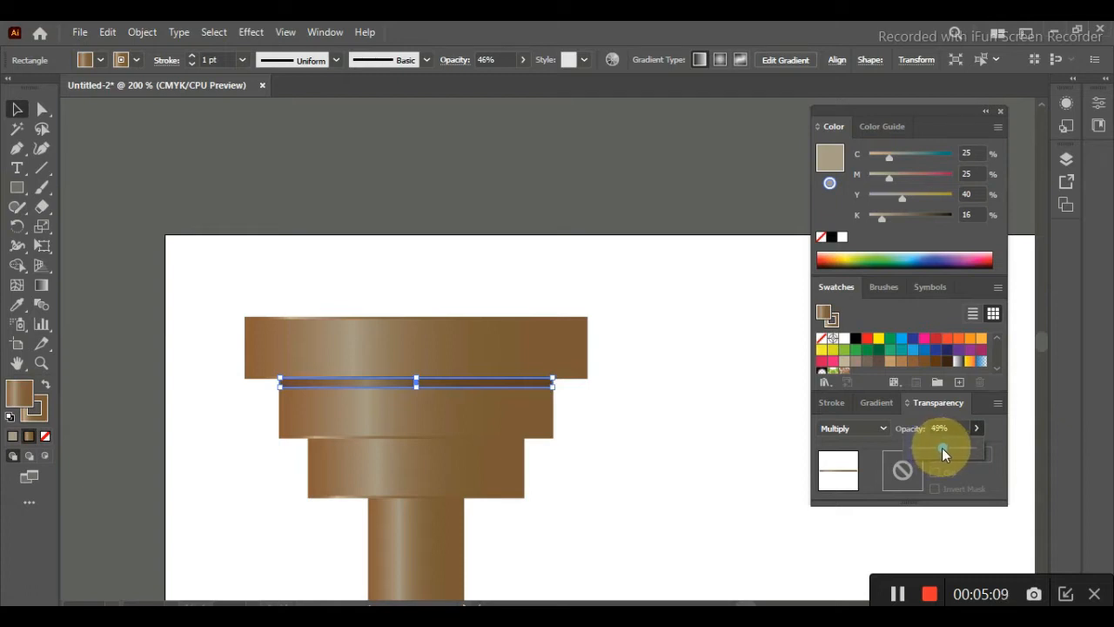
left_click_drag(942, 447, 940, 448)
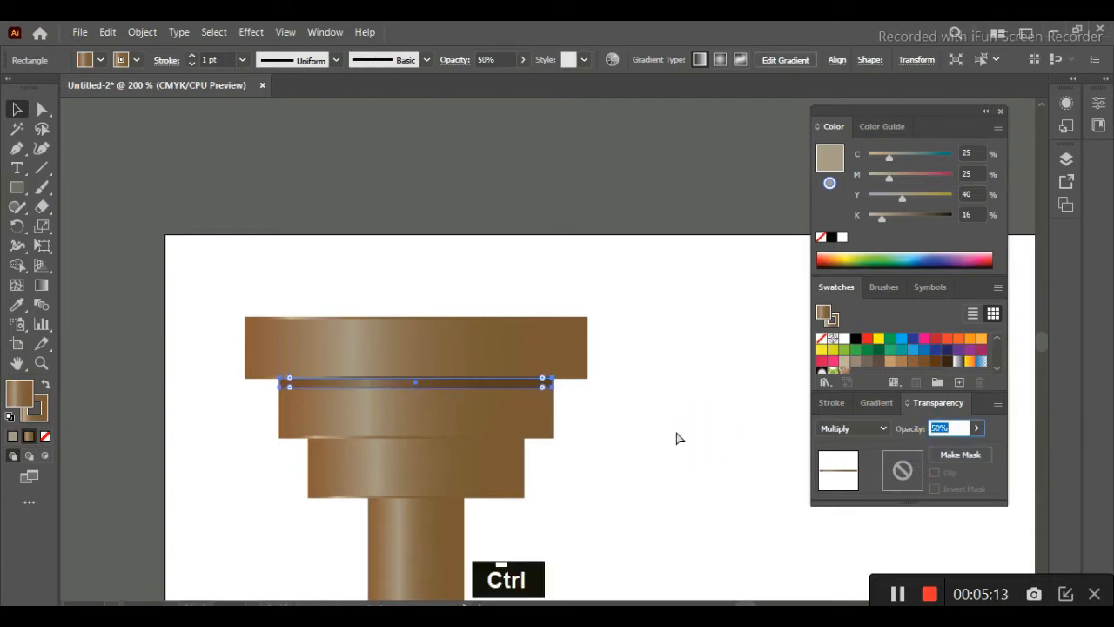
key("ctrl+minus")
key("ctrl+minus")
key("ctrl+minus")
left_click(676, 428)
left_click(674, 426, "ctrl")
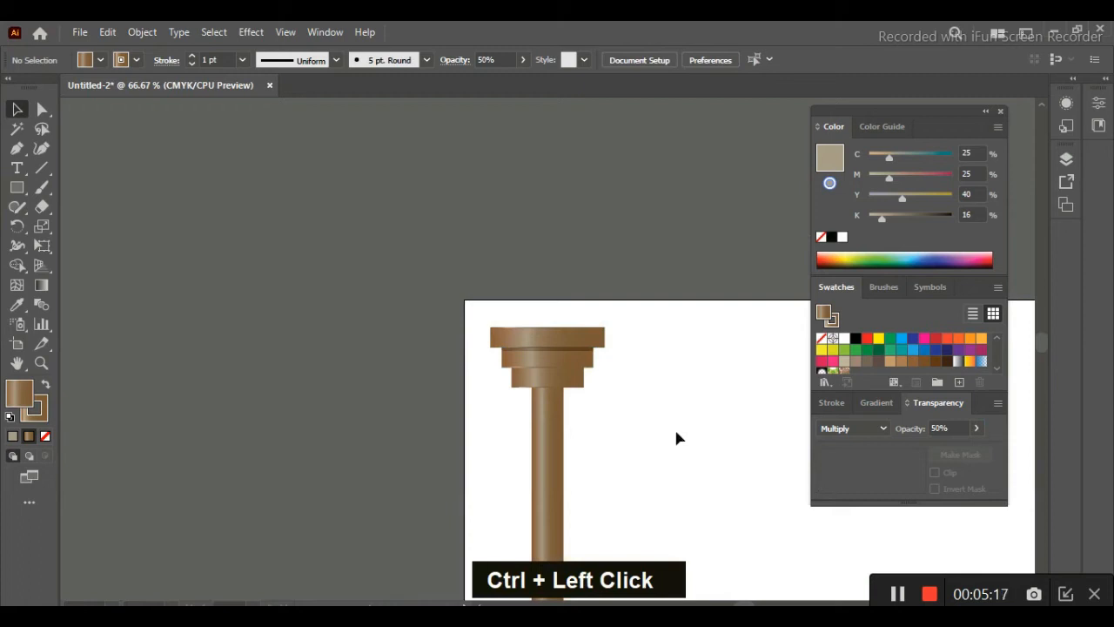
Copy the shadow strip straight down to just beneath the middle tier and narrow it evenly to the lowest tier's width
left_click(558, 349)
key("ctrl+equal")
key("ctrl+equal")
key("ctrl+equal")
key("ctrl+equal")
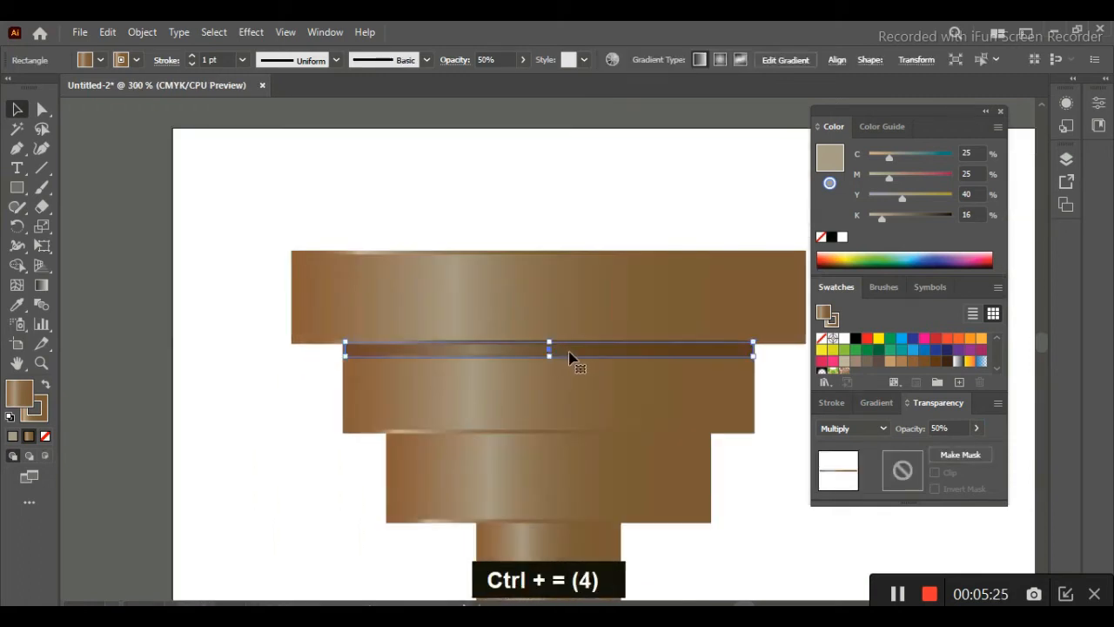
left_click_drag(572, 351, 571, 445)
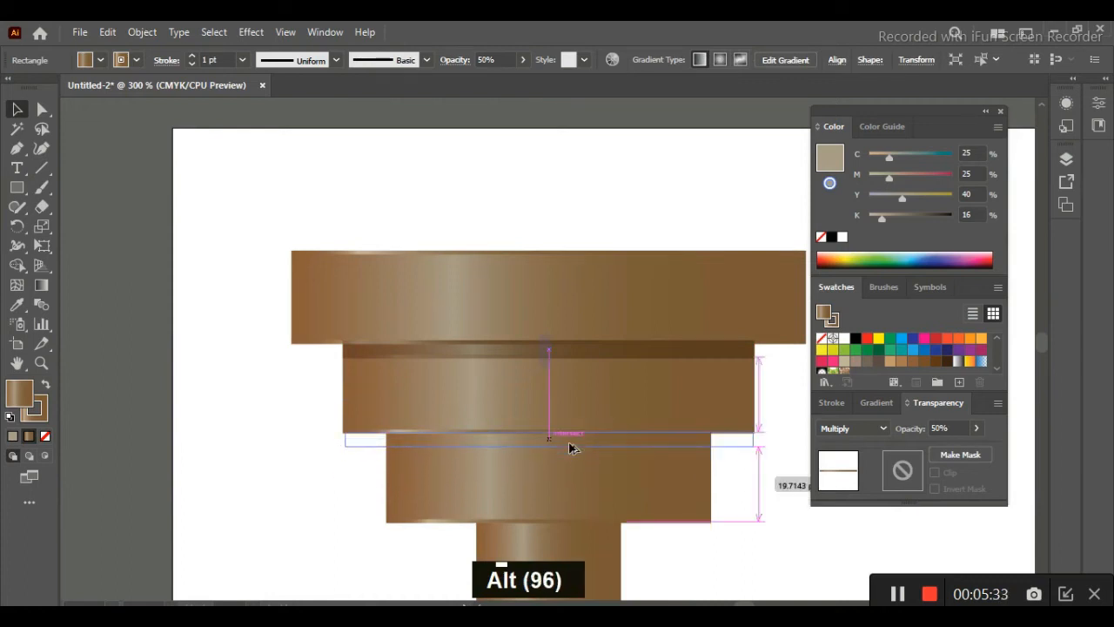
left_click_drag(750, 441, 711, 433)
key("ctrl+z")
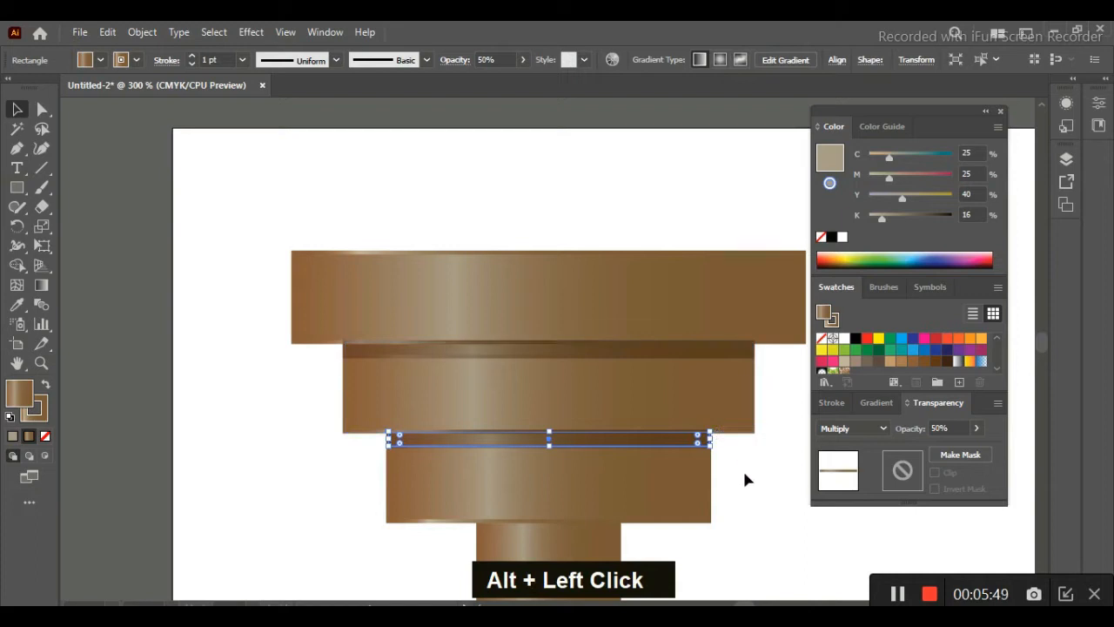
left_click(774, 494)
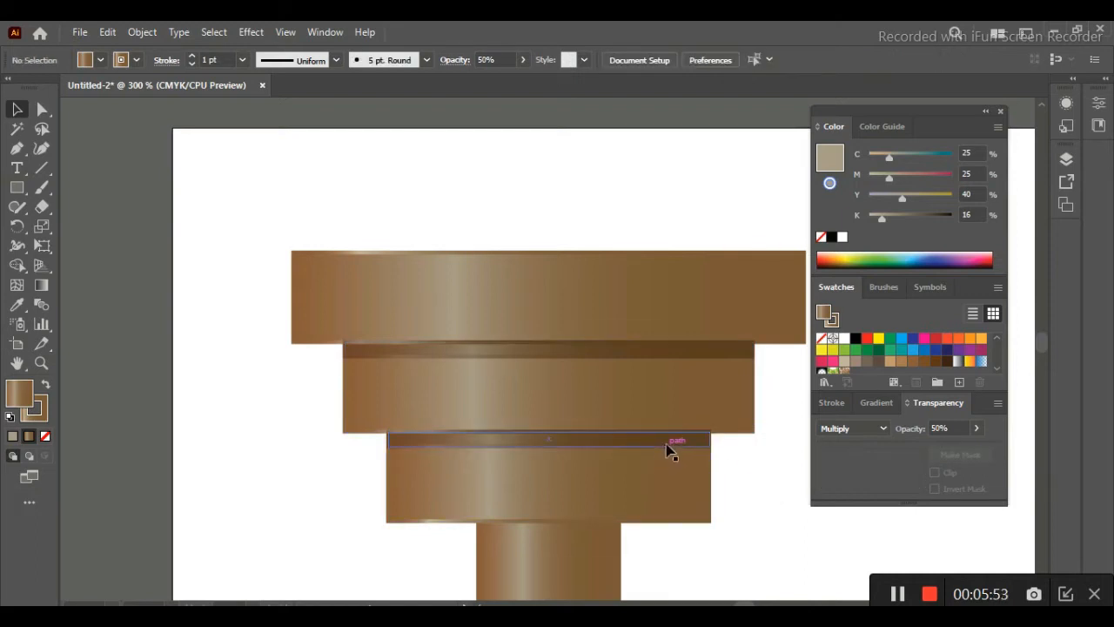
Copy the shadow strip to the top of the shaft, just beneath the lowest tier, and narrow it to the shaft's width
left_click_drag(667, 449, 621, 526)
left_click(770, 558)
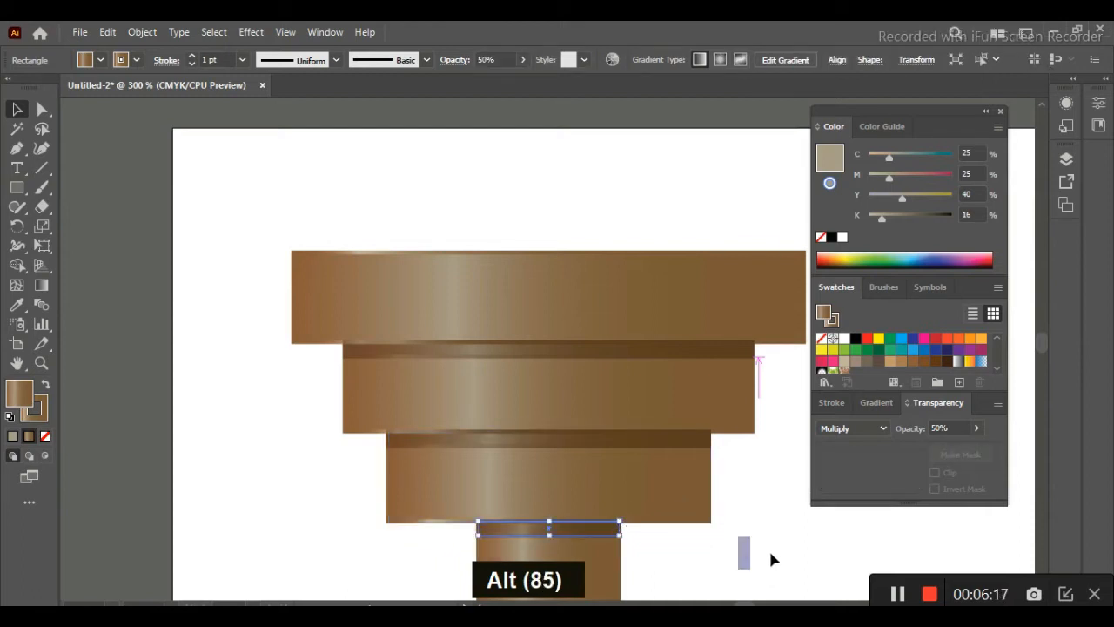
key("ctrl+minus")
key("ctrl+minus")
key("ctrl+minus")
key("ctrl+minus")
key("ctrl+minus")
key("ctrl+minus")
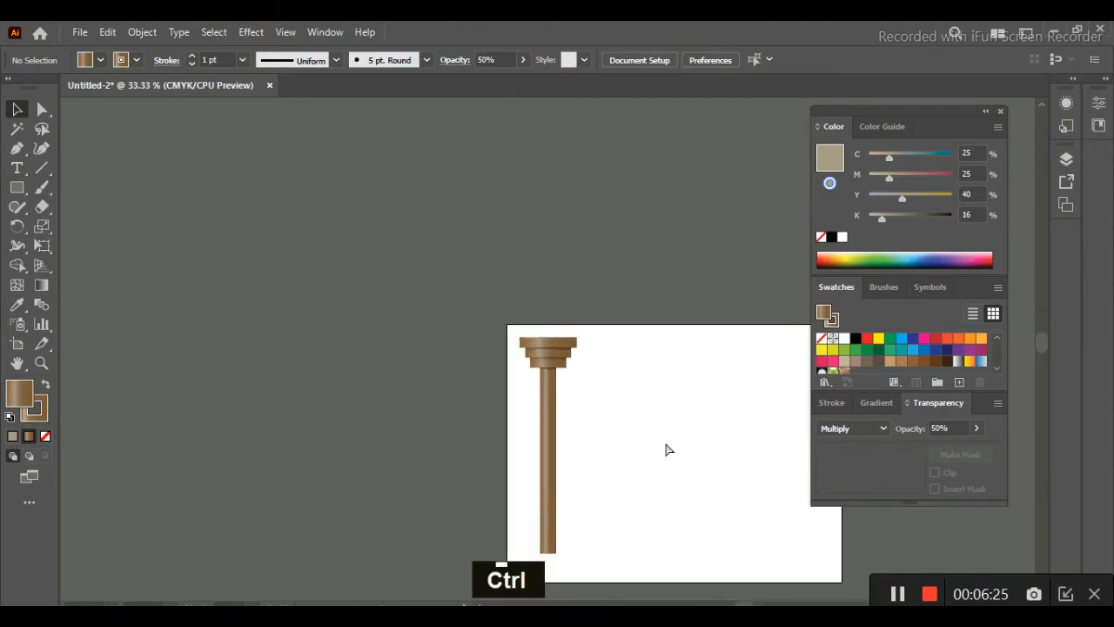
Select the three capital tiers and their shadow strips without the shaft and place a copy beside the column
key("ctrl+equal")
key("ctrl+equal")
key("ctrl+equal")
key("ctrl+equal")
key("ctrl+equal")
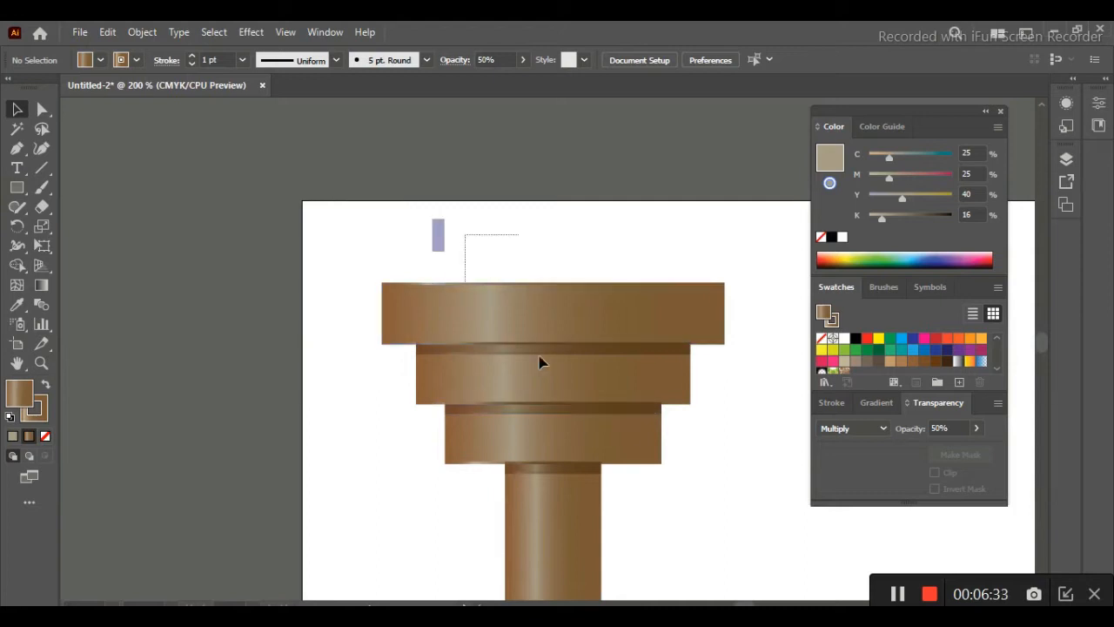
left_click(638, 464)
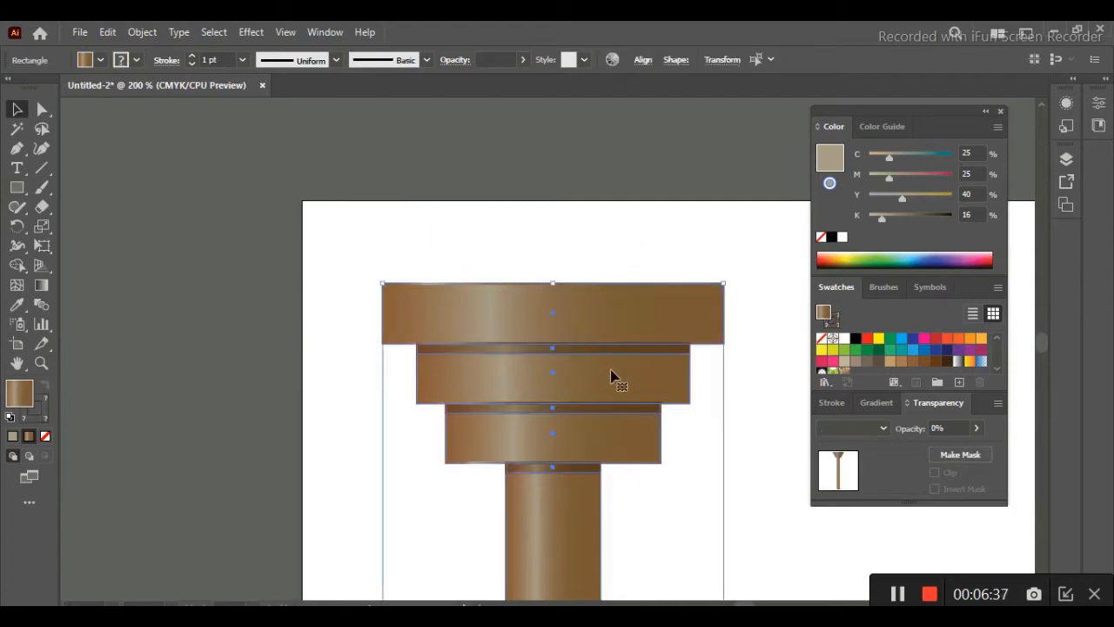
key("ctrl+minus")
key("ctrl+minus")
key("ctrl+minus")
key("ctrl+minus")
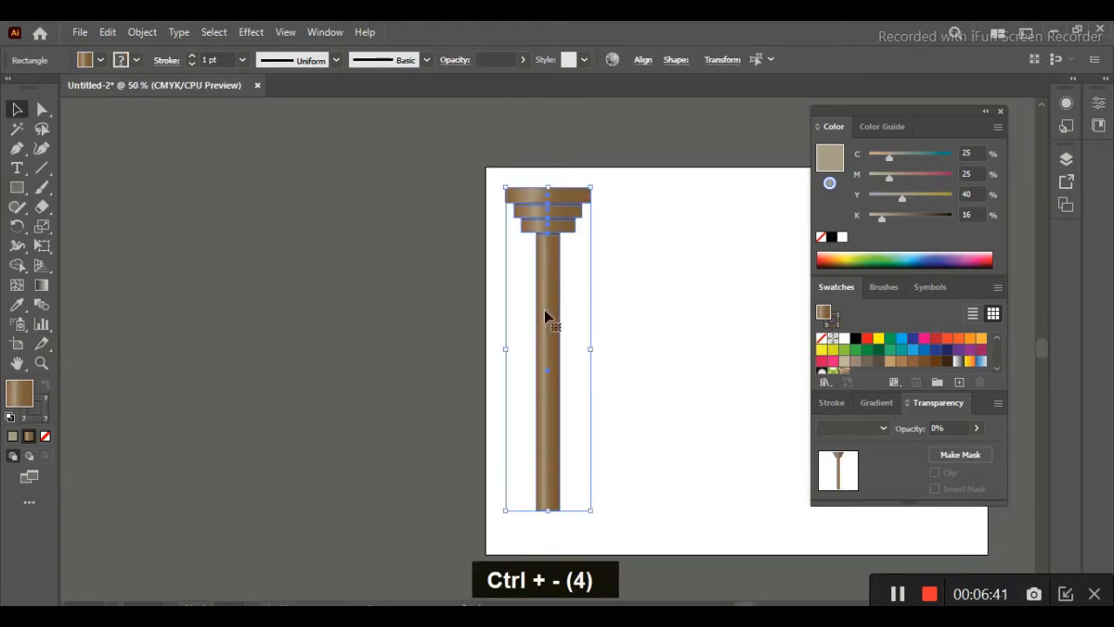
left_click(549, 317, "shift")
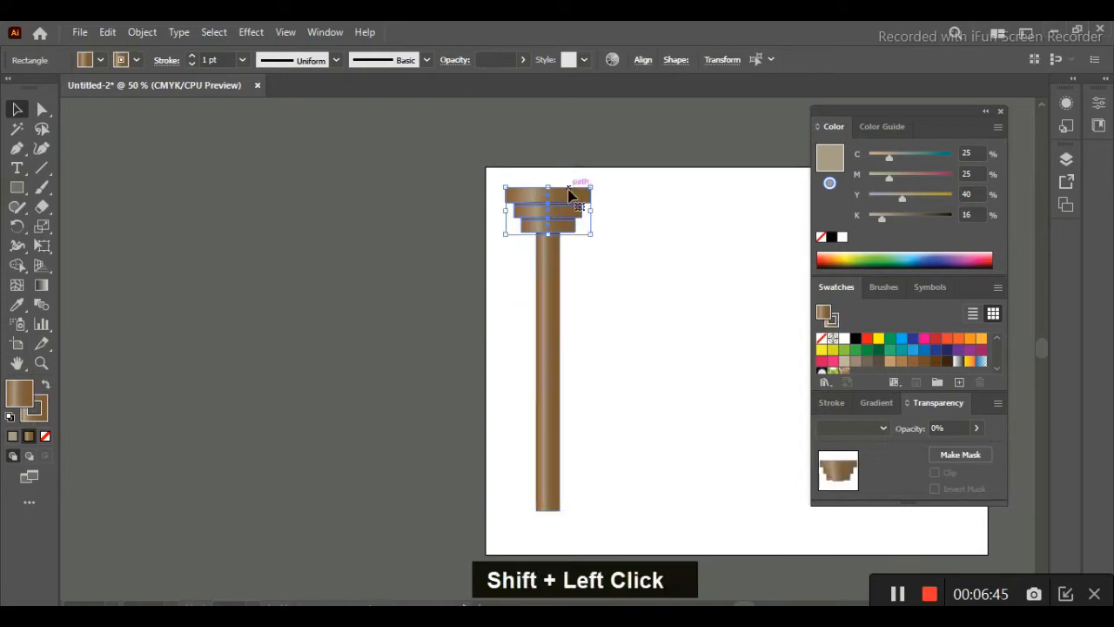
left_click_drag(568, 193, 696, 211)
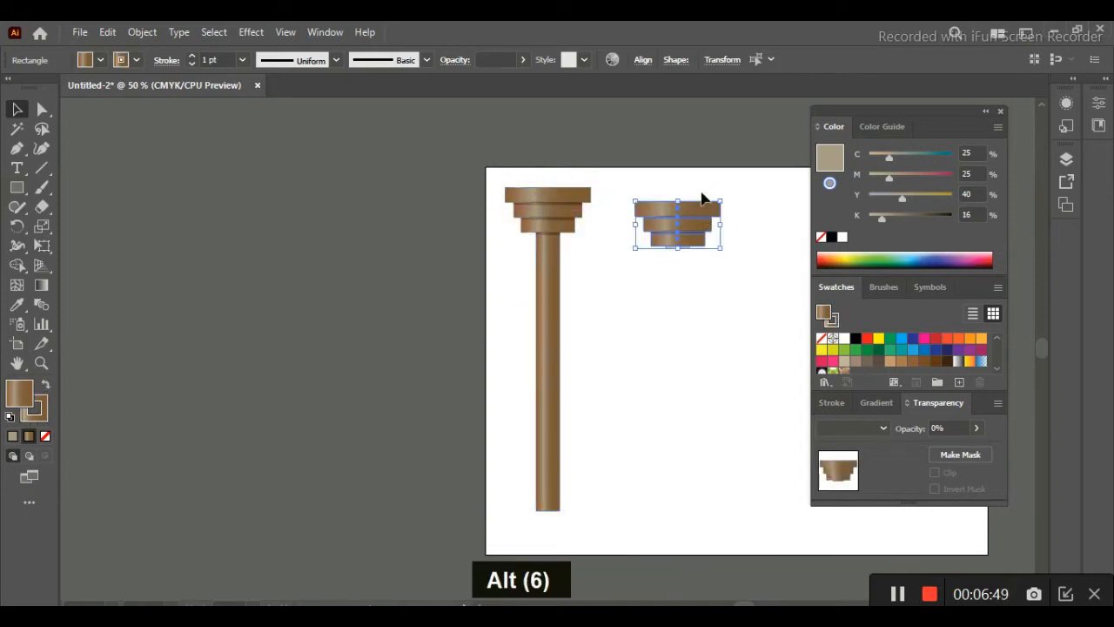
Group the copied capital, turn it upside down and place it centered at the foot of the shaft as the base
right_click(708, 212)
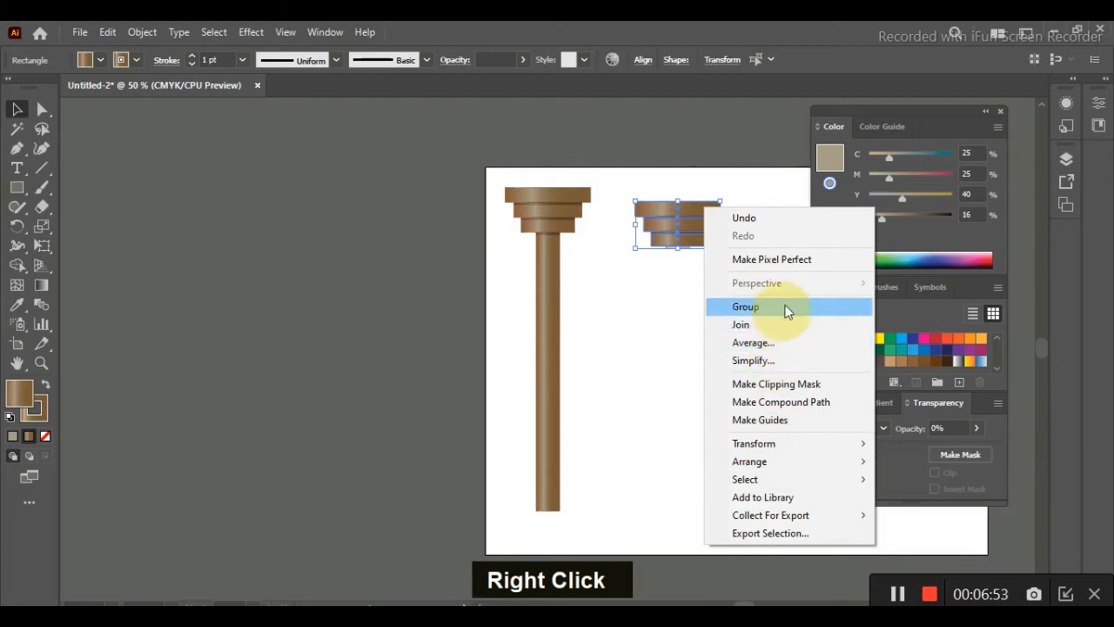
left_click(786, 308)
left_click_drag(725, 199, 645, 253)
left_click_drag(701, 213, 572, 525)
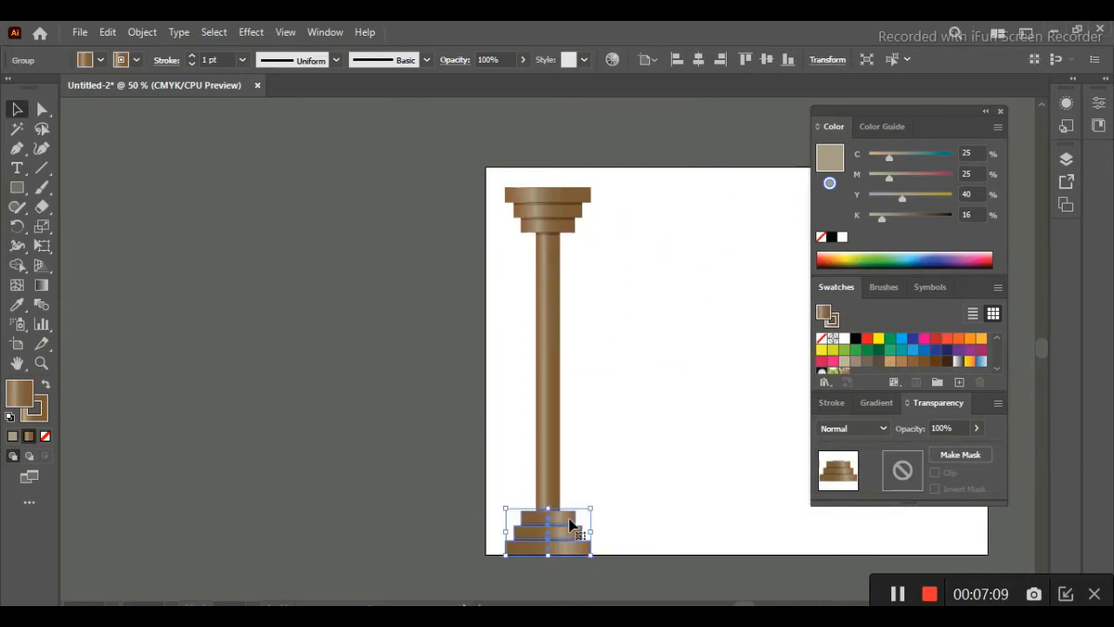
left_click(640, 496)
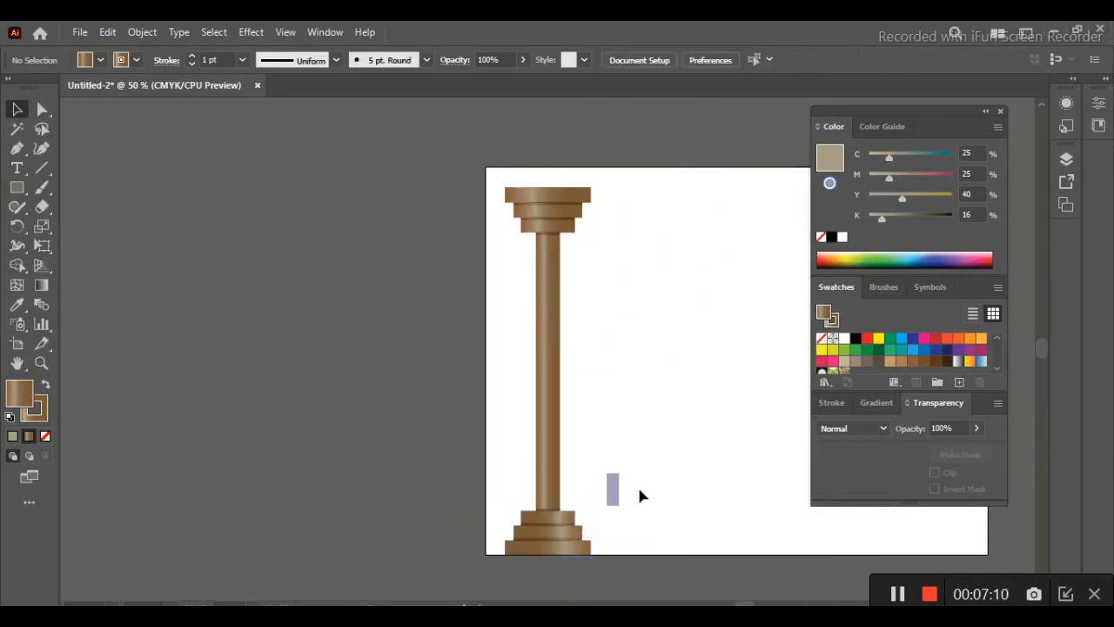
Group the whole column, scale it down slightly and position it near the artboard's left edge, standing on the bottom edge
left_click(545, 240)
left_click(622, 236)
left_click_drag(492, 176, 600, 561)
right_click(564, 524)
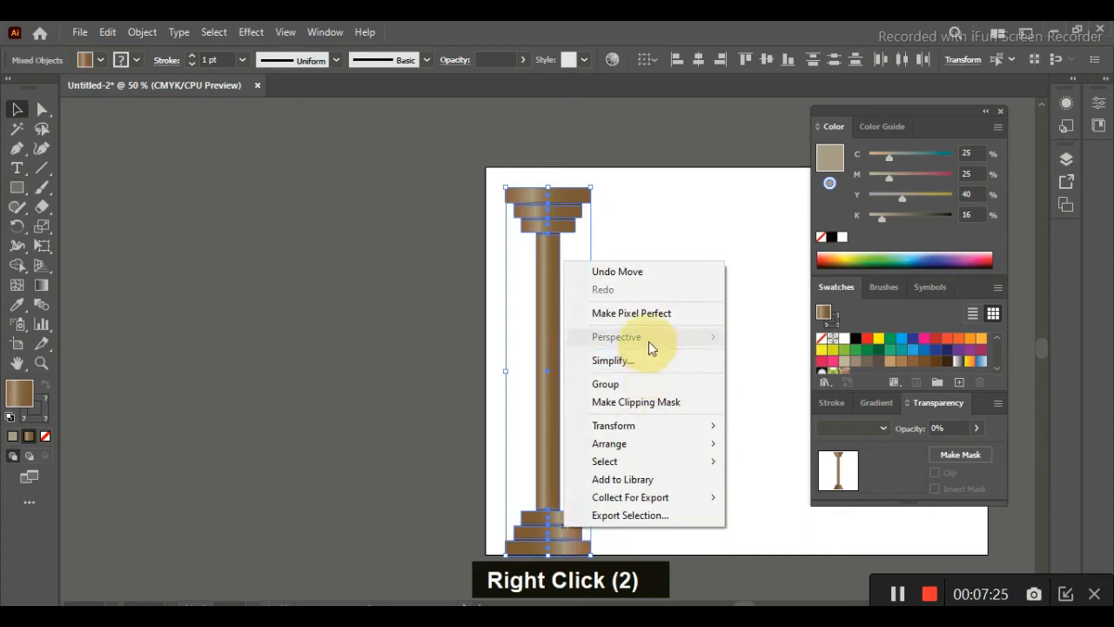
left_click(644, 381)
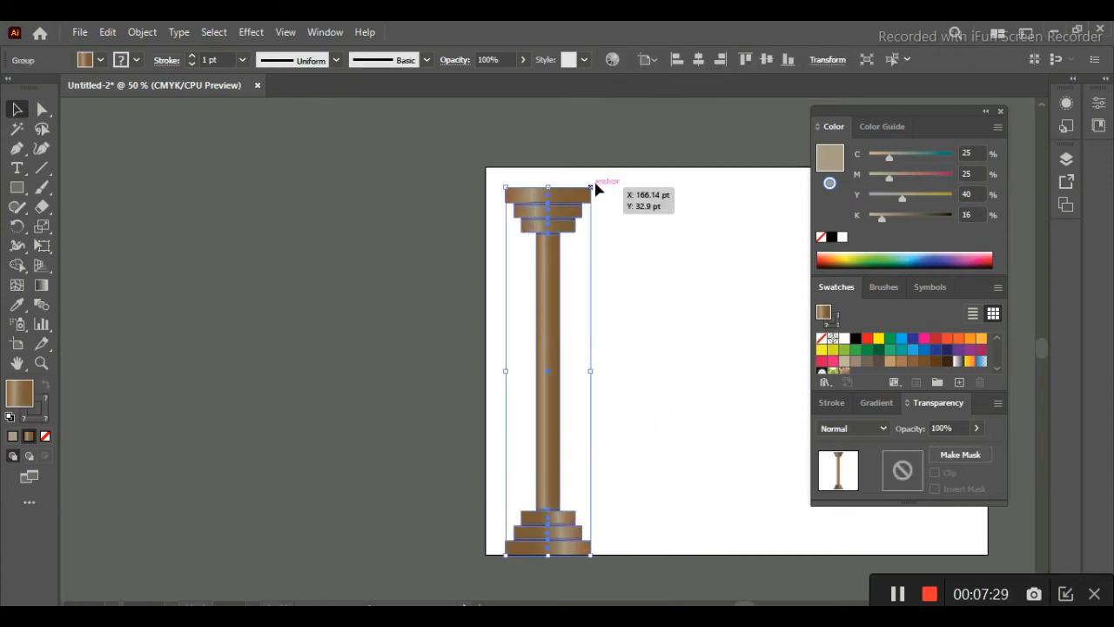
mouse_move(574, 195)
left_mouse_down()
mouse_move(561, 202)
mouse_move(580, 182)
mouse_move(583, 192)
left_mouse_up()
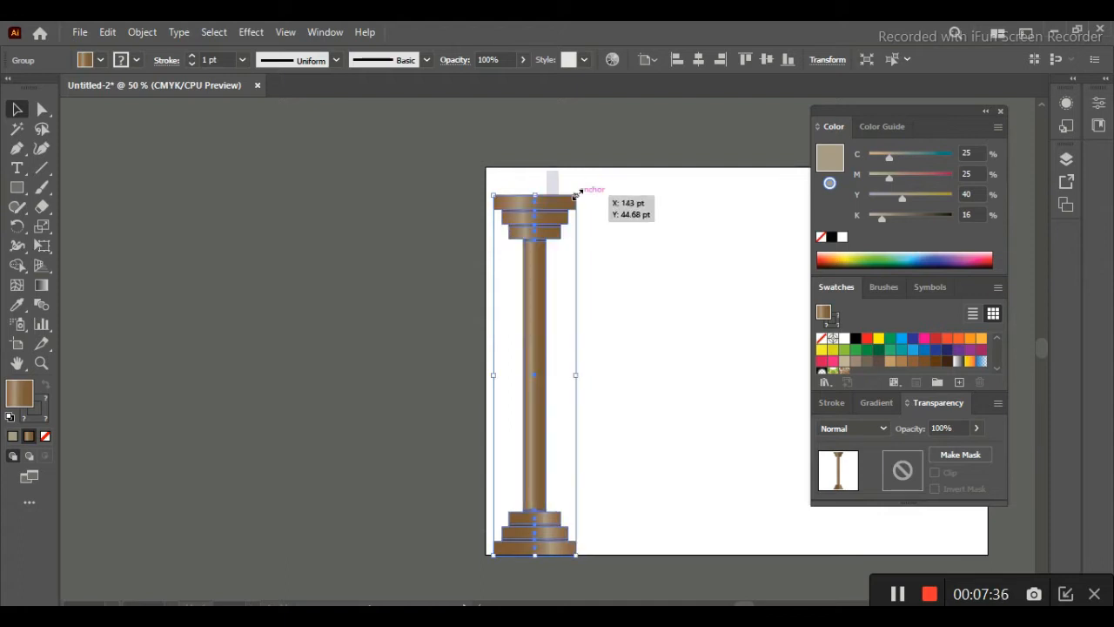
left_click(679, 288)
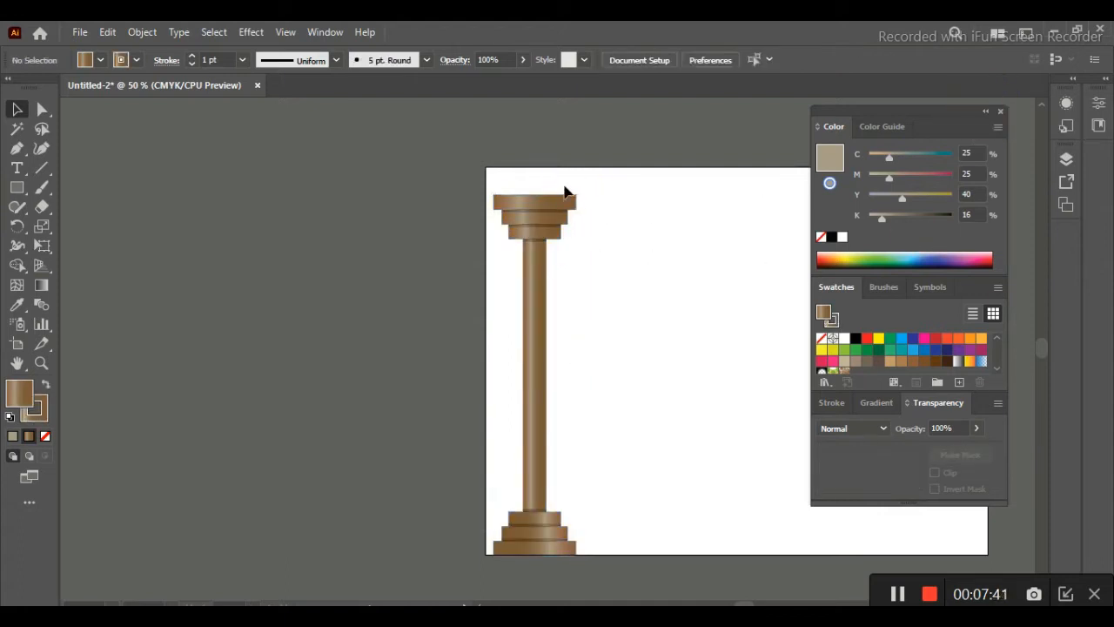
Duplicate the grouped column horizontally to the right side of the artboard, level with the original
left_click_drag(743, 604, 757, 604)
left_click(297, 197)
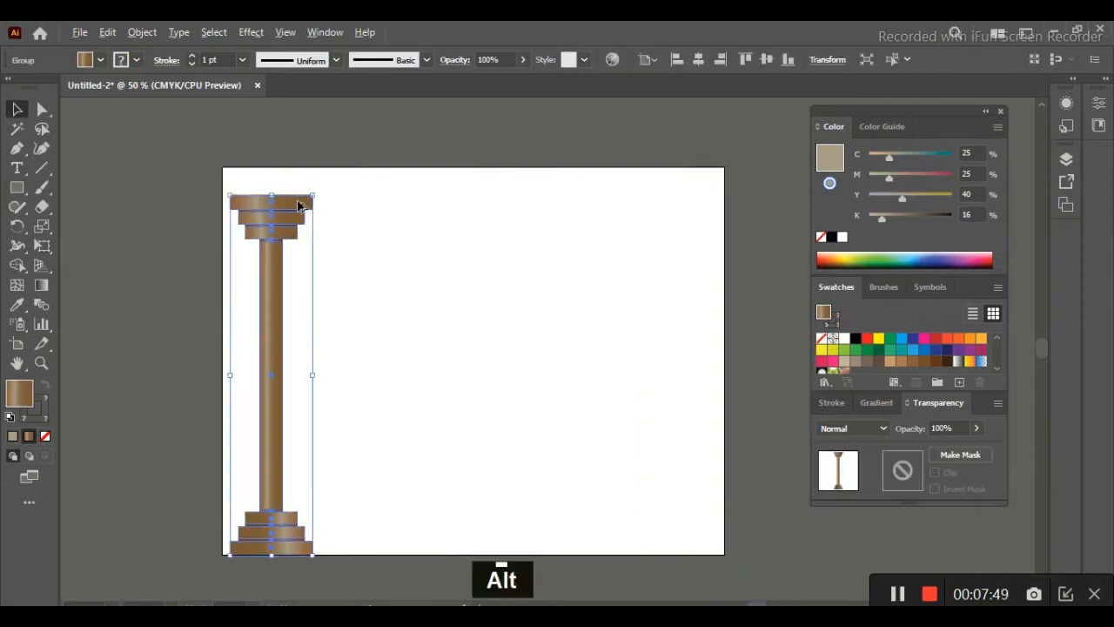
left_click_drag(298, 197, 707, 209)
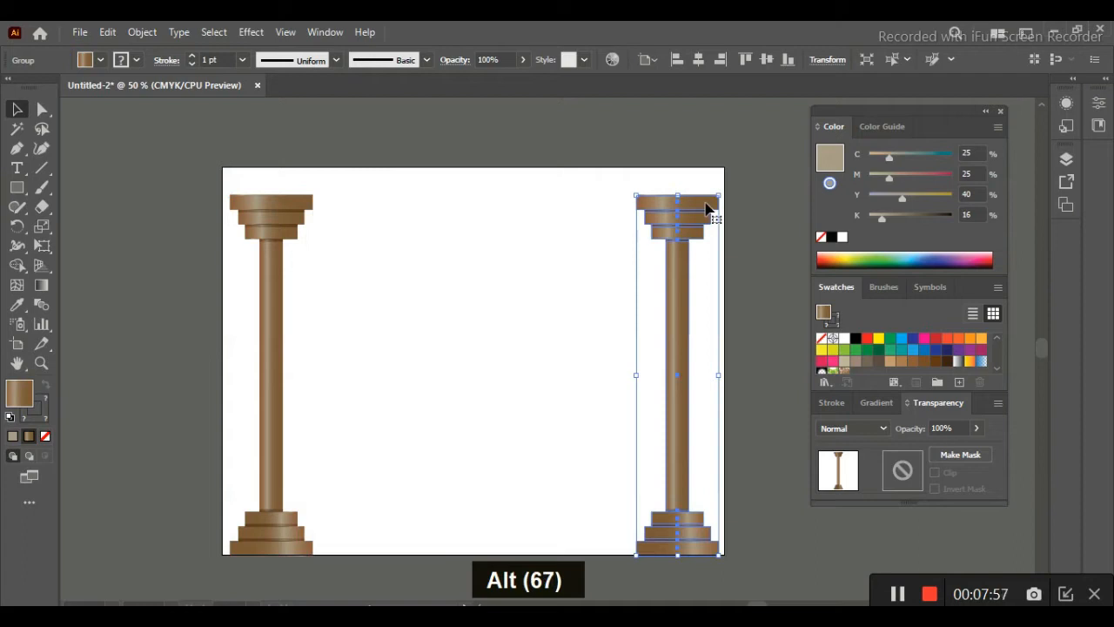
Nudge the left column slightly closer to the artboard's left edge to match the right column's margin
left_click(279, 205)
key("Left")
key("Left")
key("Left")
key("Left")
key("Left")
key("Left")
key("Left")
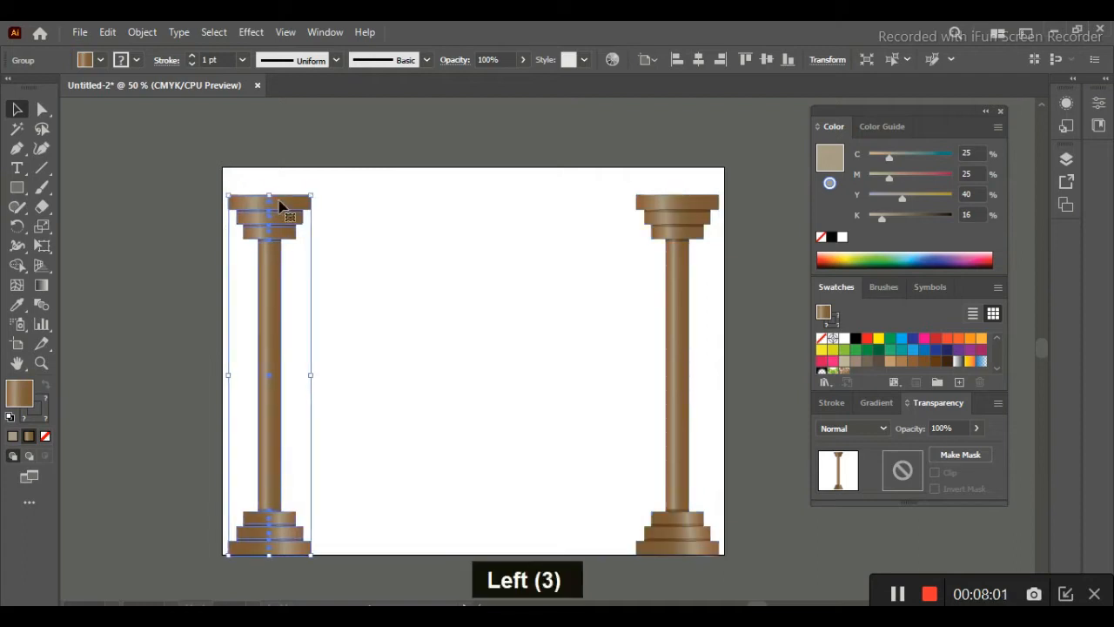
key("Right")
left_click(497, 229)
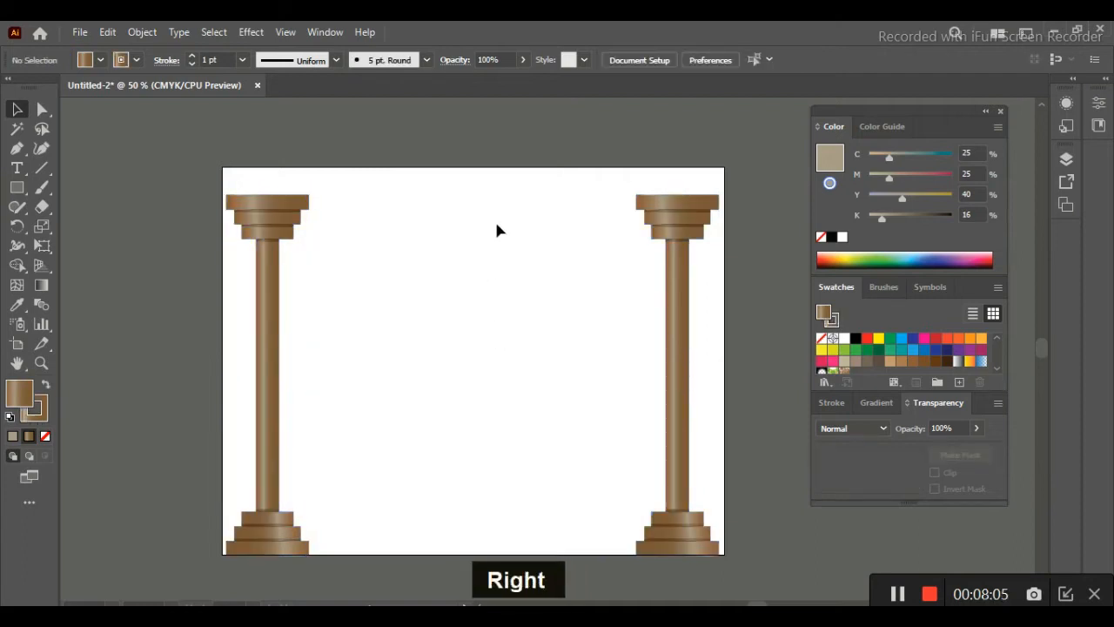
Draw a gradient-filled rectangle as a beam resting on both capitals and spanning the columns' full outer width
left_click(17, 187)
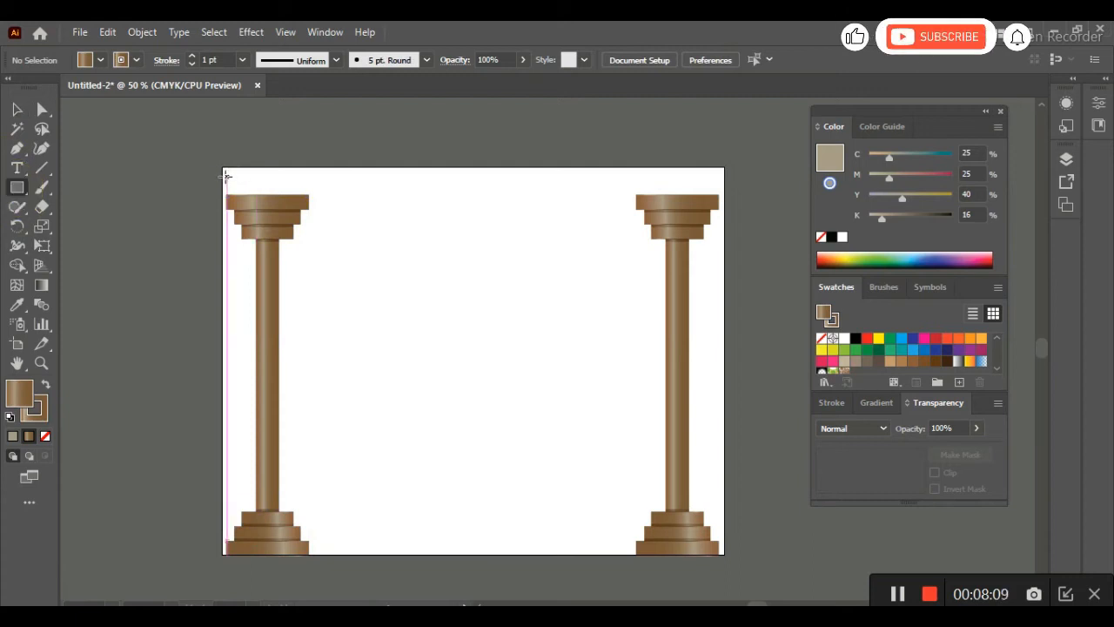
left_click_drag(226, 177, 719, 192)
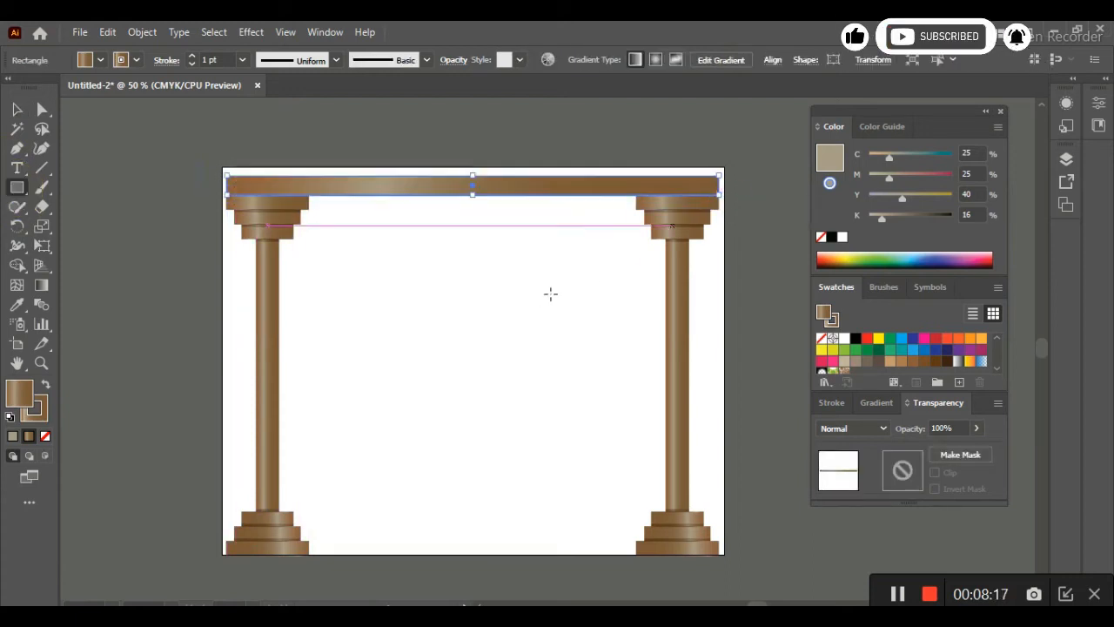
left_click(890, 364)
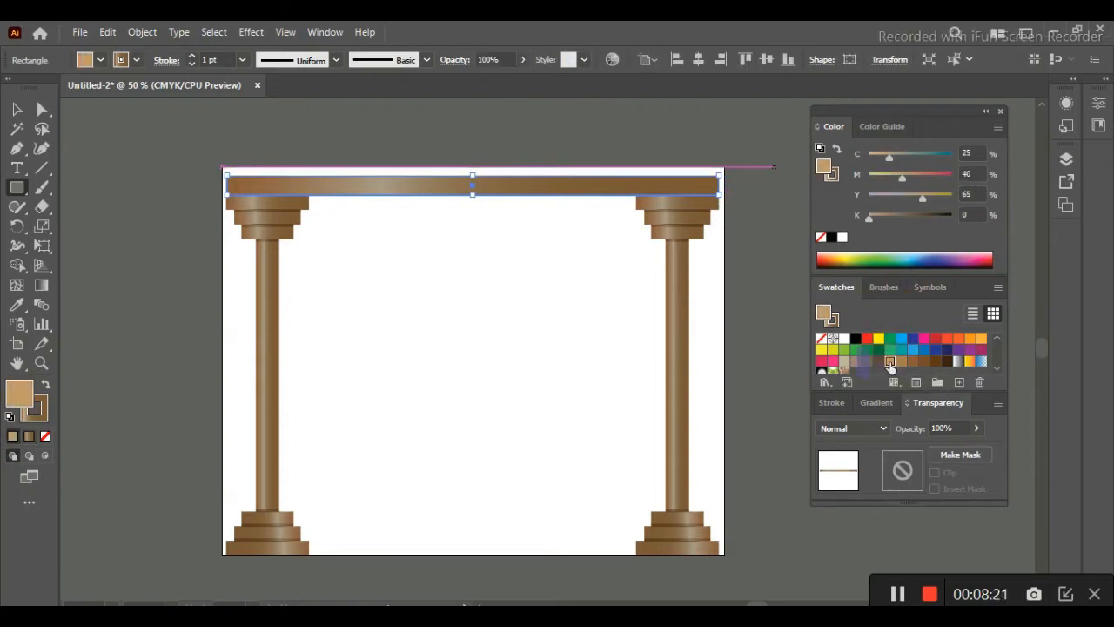
key("ctrl+z")
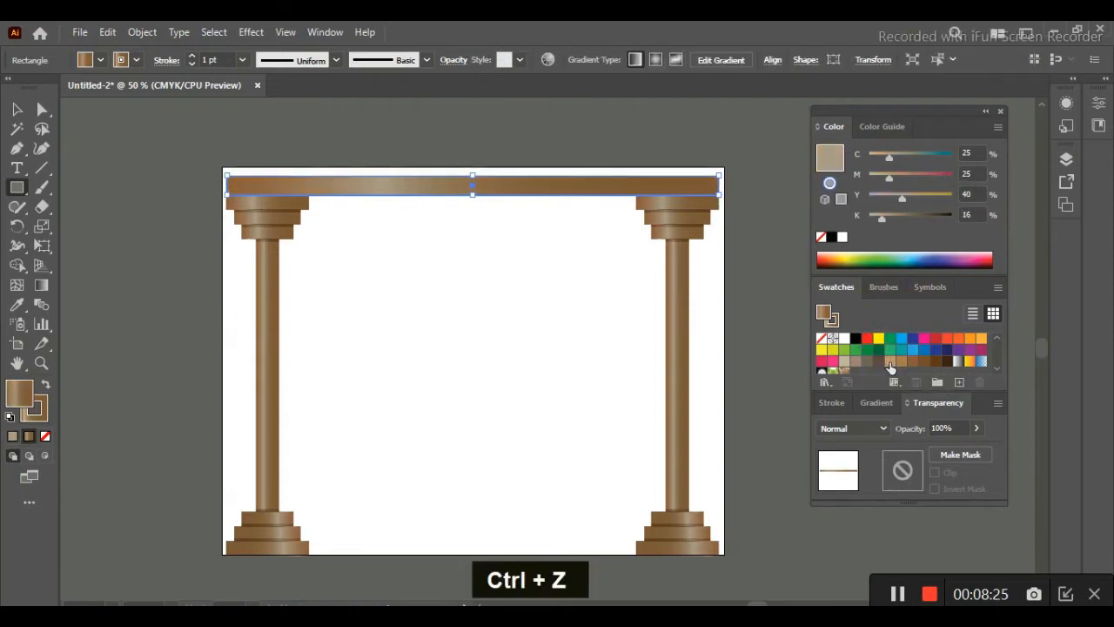
left_click(568, 480)
left_click(596, 353)
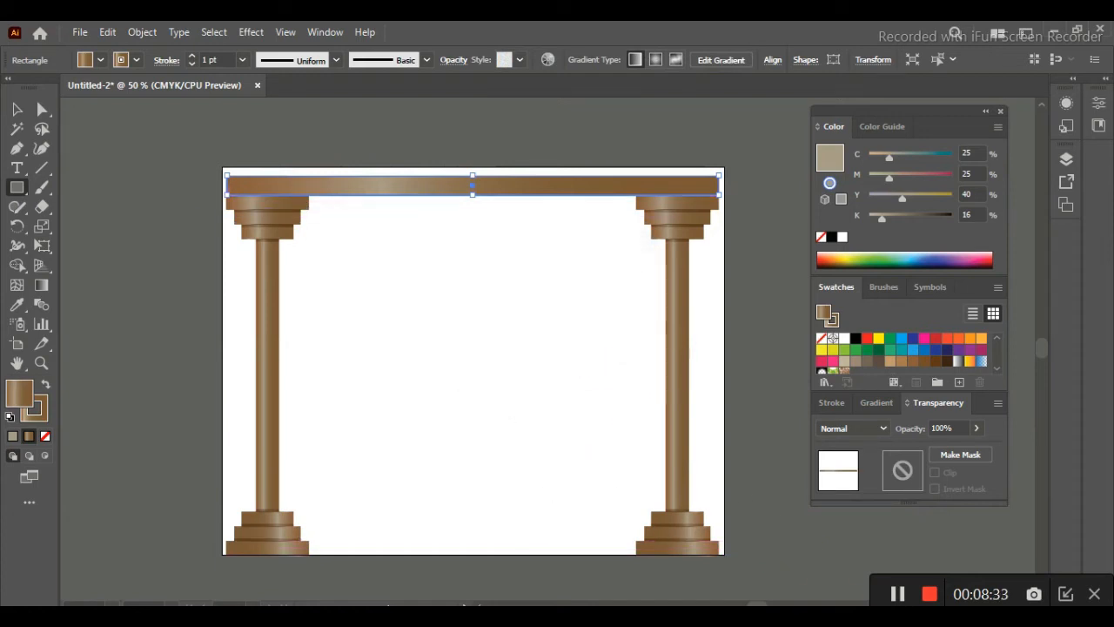
left_click(893, 598)
Select the beam and both columns and group them as one object
key("v")
left_click(174, 146)
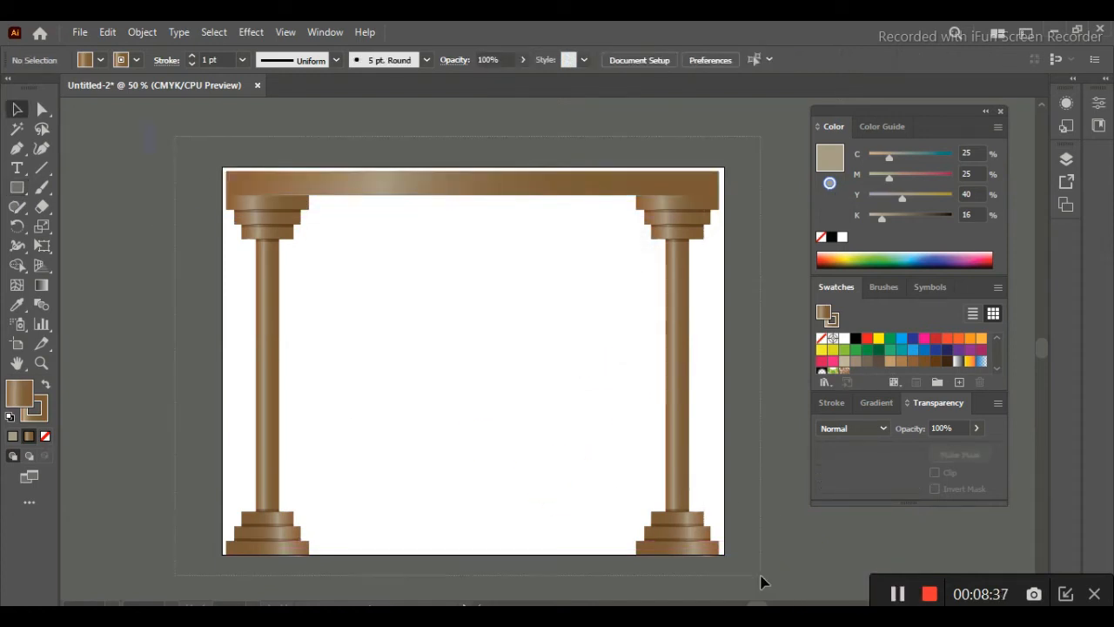
key("ctrl+a")
right_click(692, 520)
left_click(751, 382)
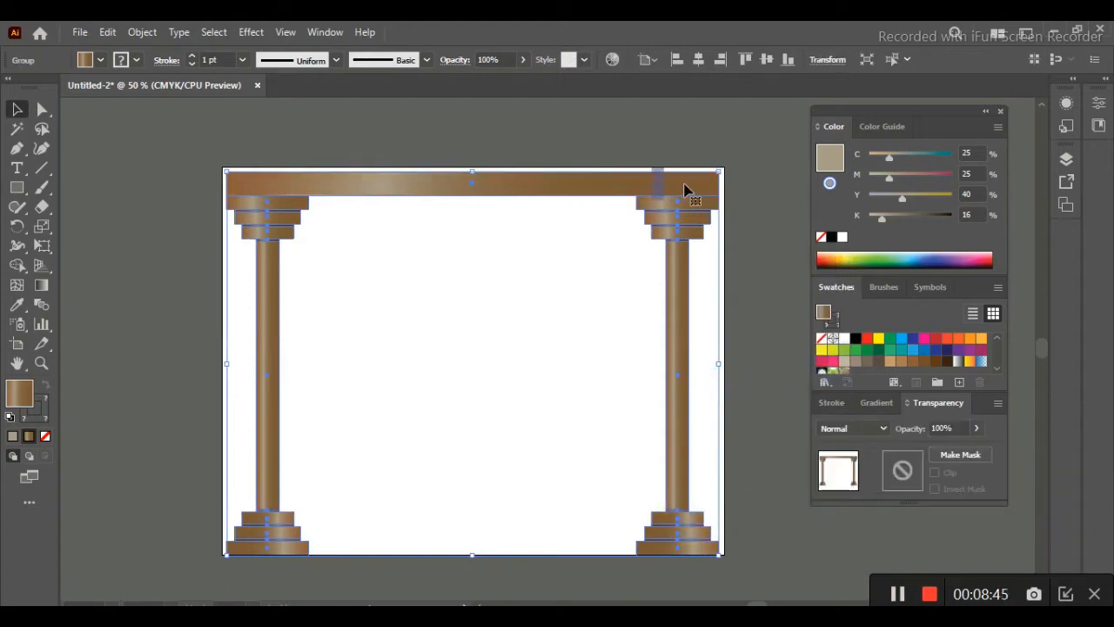
Scale a smaller copy of the grouped frame about its centre so it sits inside the original frame
left_click(41, 226)
left_click_drag(42, 230, 108, 225)
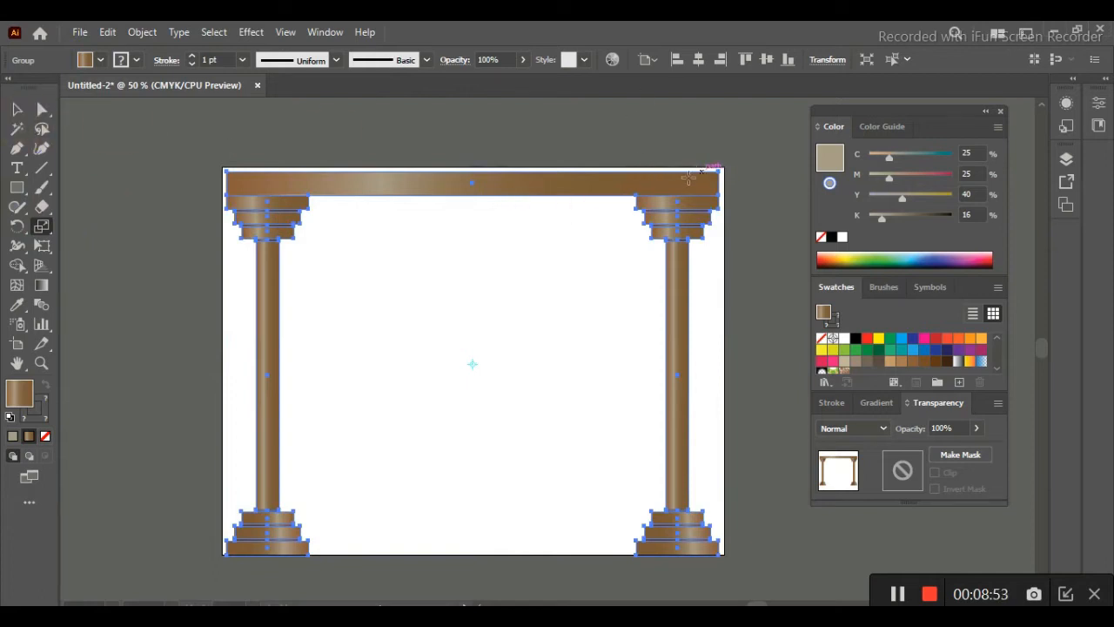
key("alt")
left_click_drag(697, 184, 629, 220)
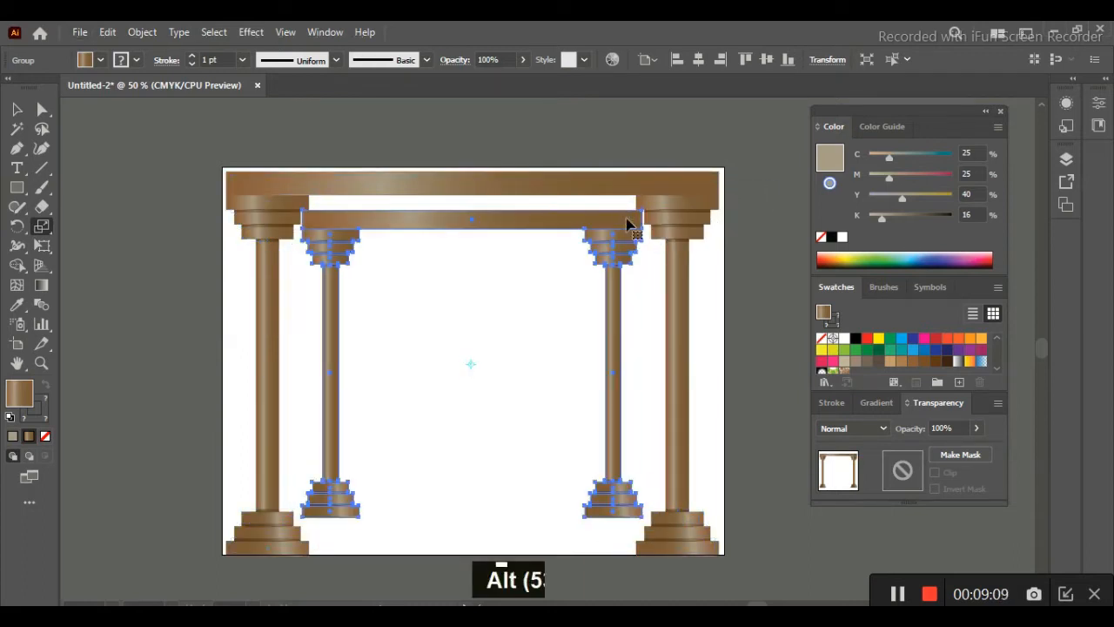
Repeat the scaled duplication nine more times to form a receding colonnade shrinking toward the artboard's centre
key("ctrl+d")
key("ctrl+d")
key("ctrl+d")
key("ctrl+d")
key("ctrl+d")
key("ctrl+d")
key("ctrl+d")
key("ctrl+d")
key("ctrl+d")
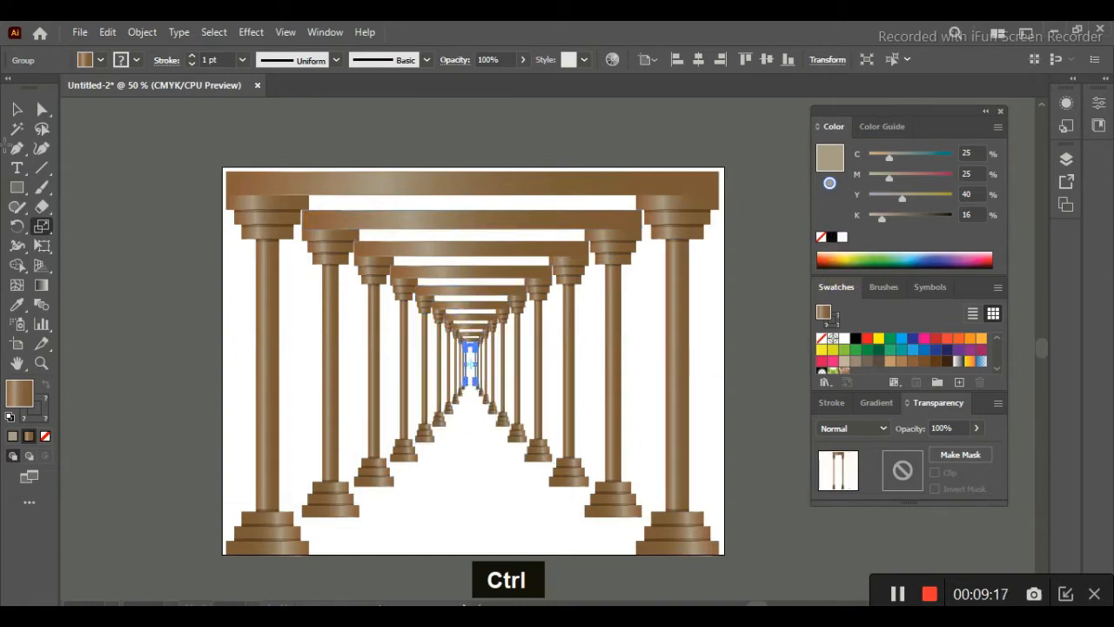
Deselect the frames and draw a gradient-filled rectangular block in the artboard's lower-left corner, covering the front left column's base
left_click(21, 111)
left_click(175, 326)
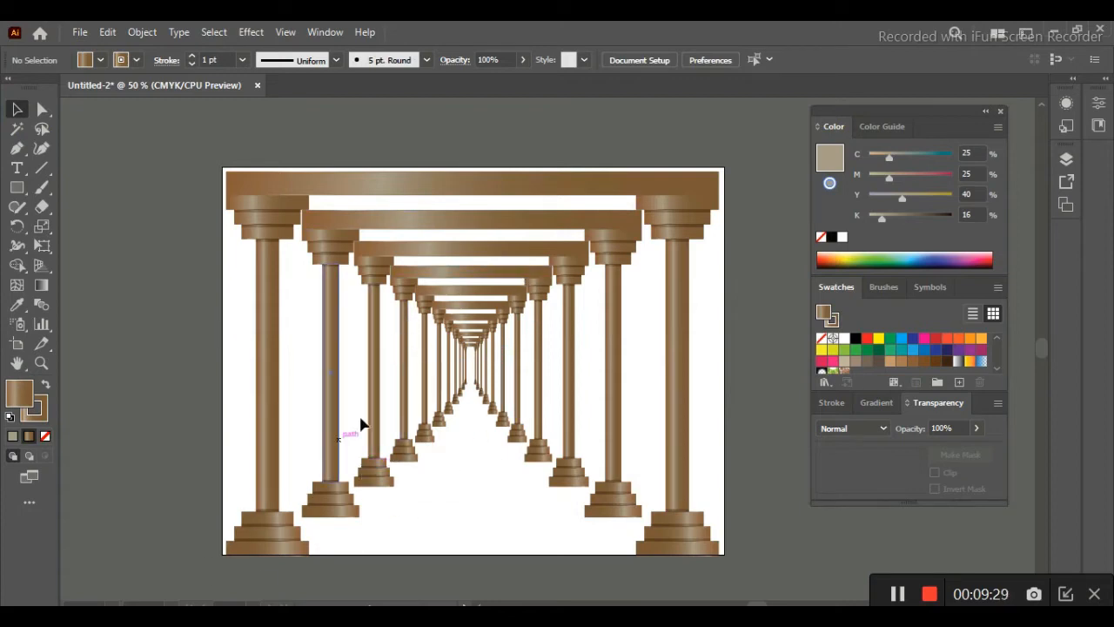
left_click(17, 187)
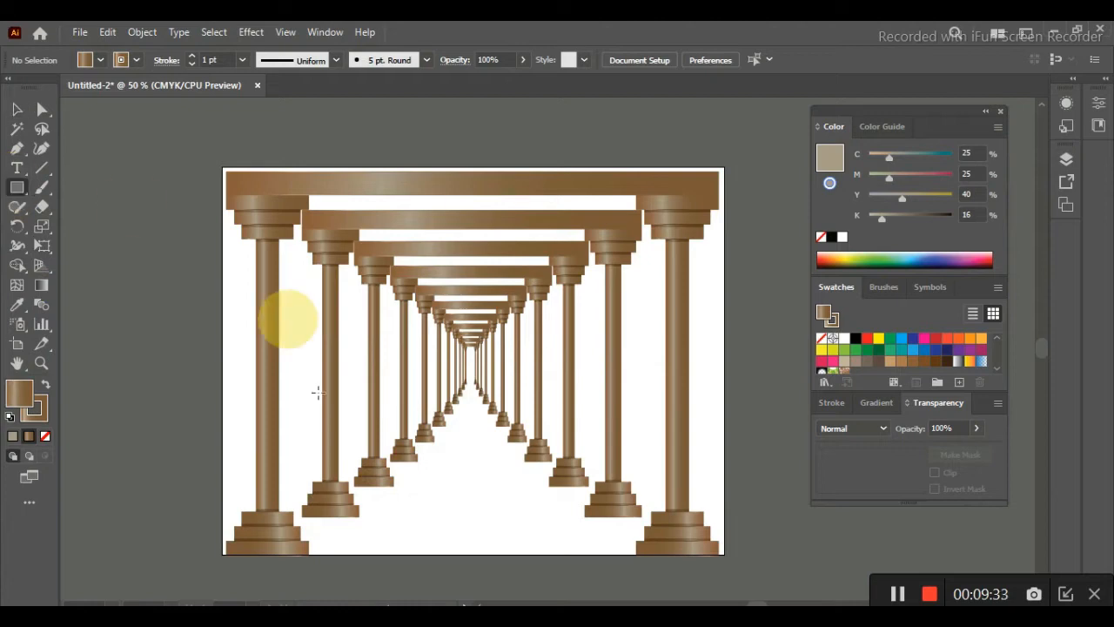
left_click_drag(220, 490, 309, 549)
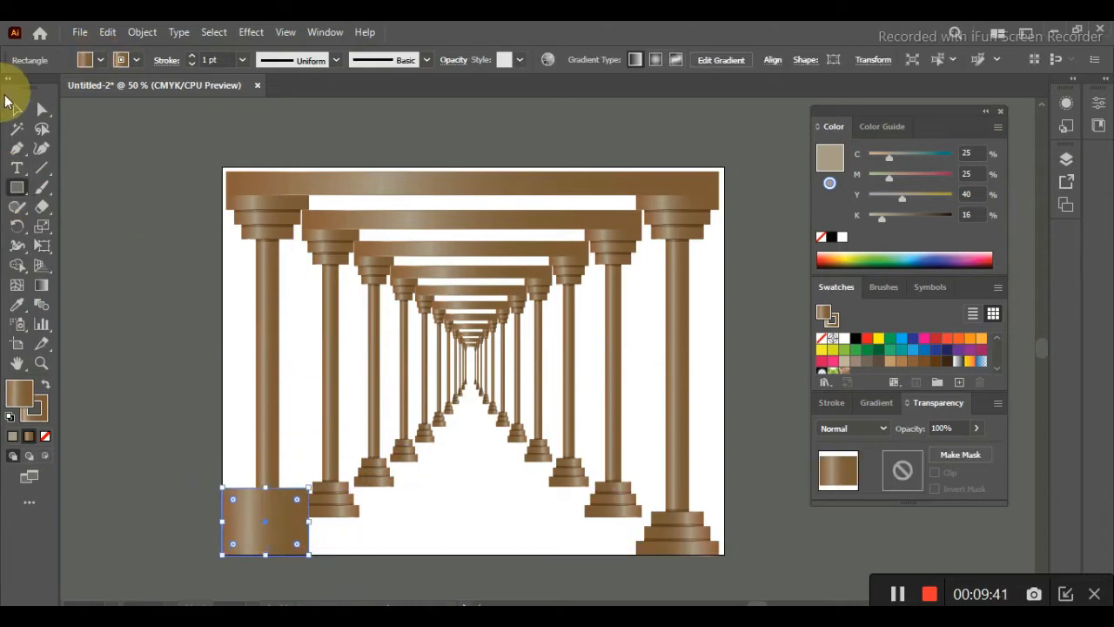
left_click(16, 109)
left_click_drag(287, 513, 379, 516)
key("ctrl+d")
key("ctrl+d")
key("ctrl+d")
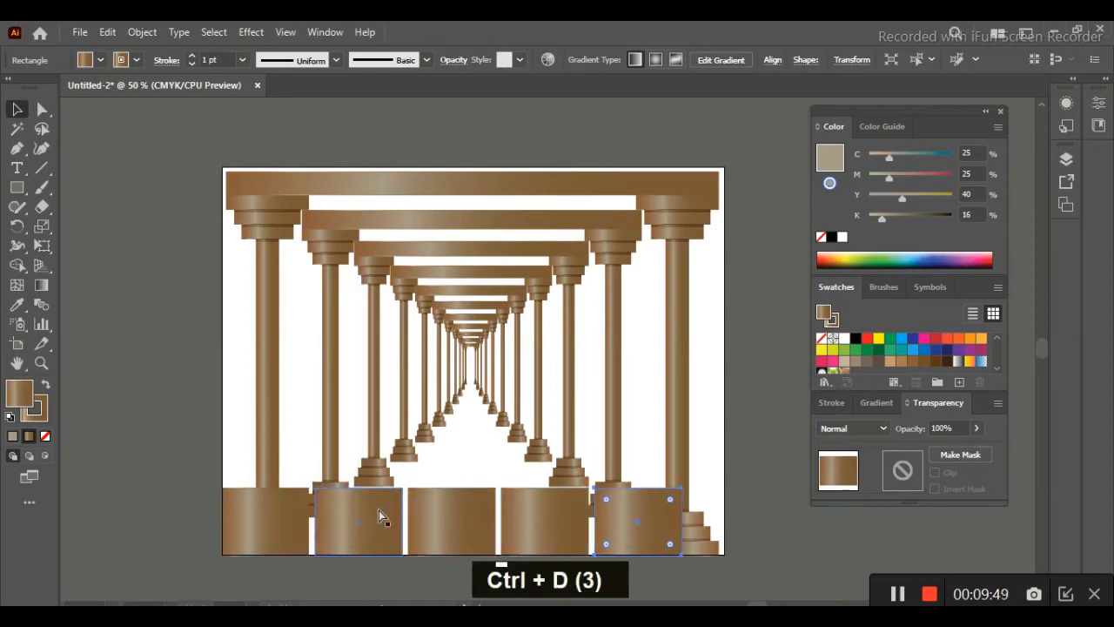
key("ctrl+z")
key("ctrl+z")
key("ctrl+z")
key("ctrl+z")
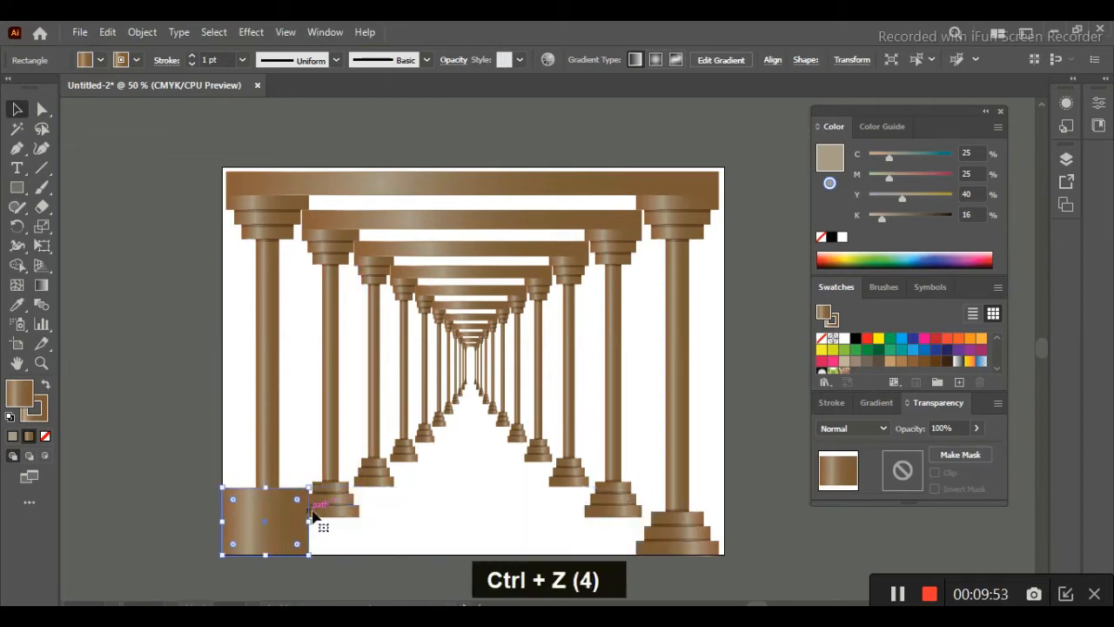
key("ctrl+d")
key("ctrl+z")
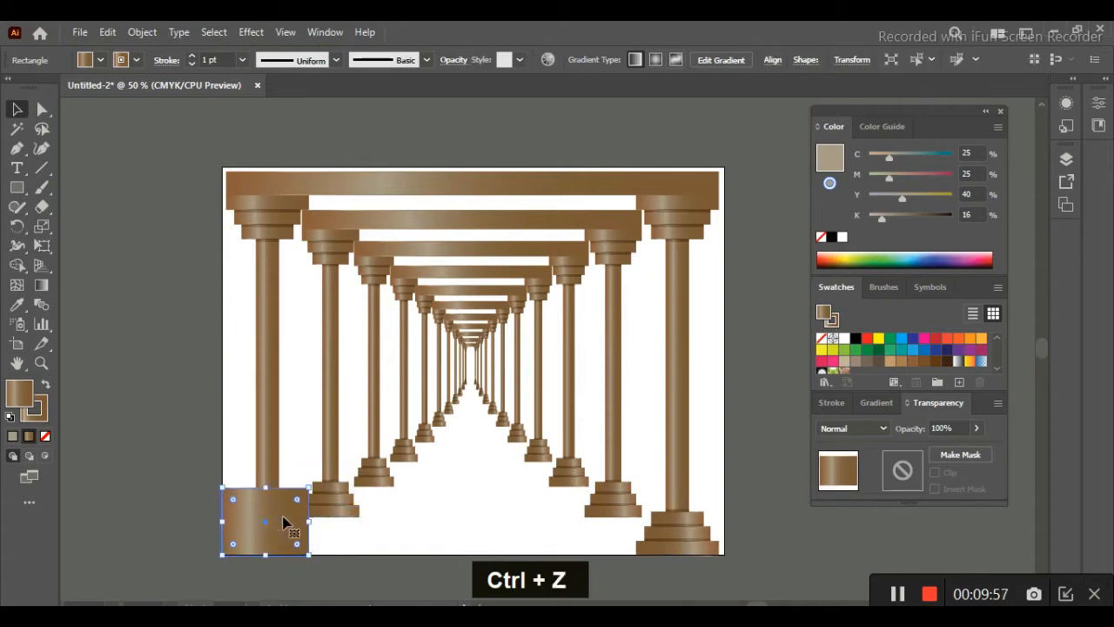
key("alt")
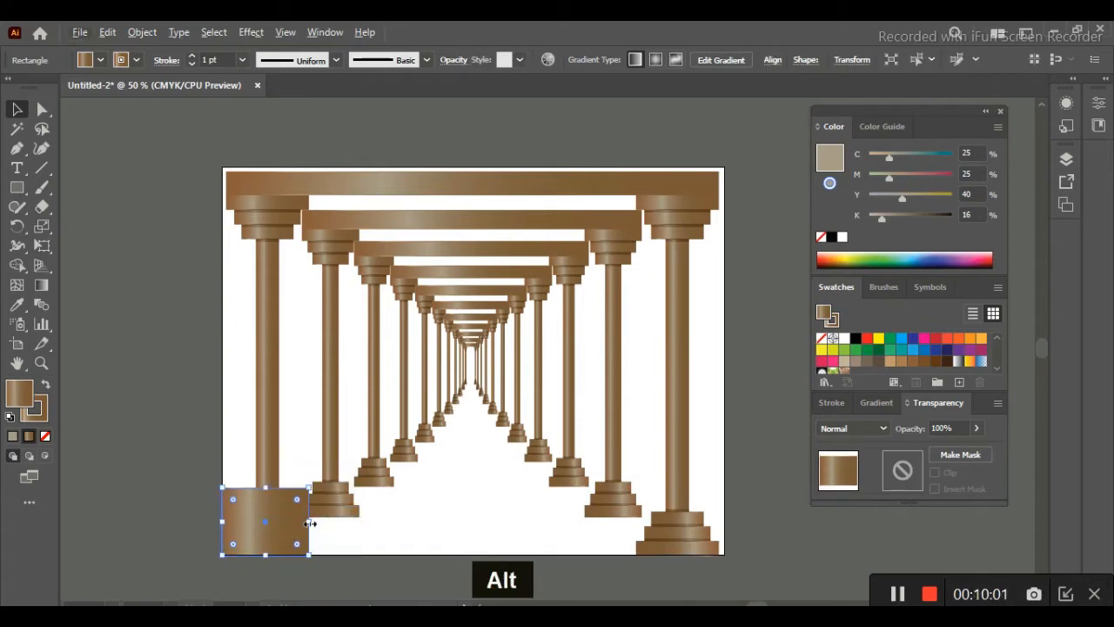
left_click_drag(310, 523, 410, 523)
key("ctrl+d")
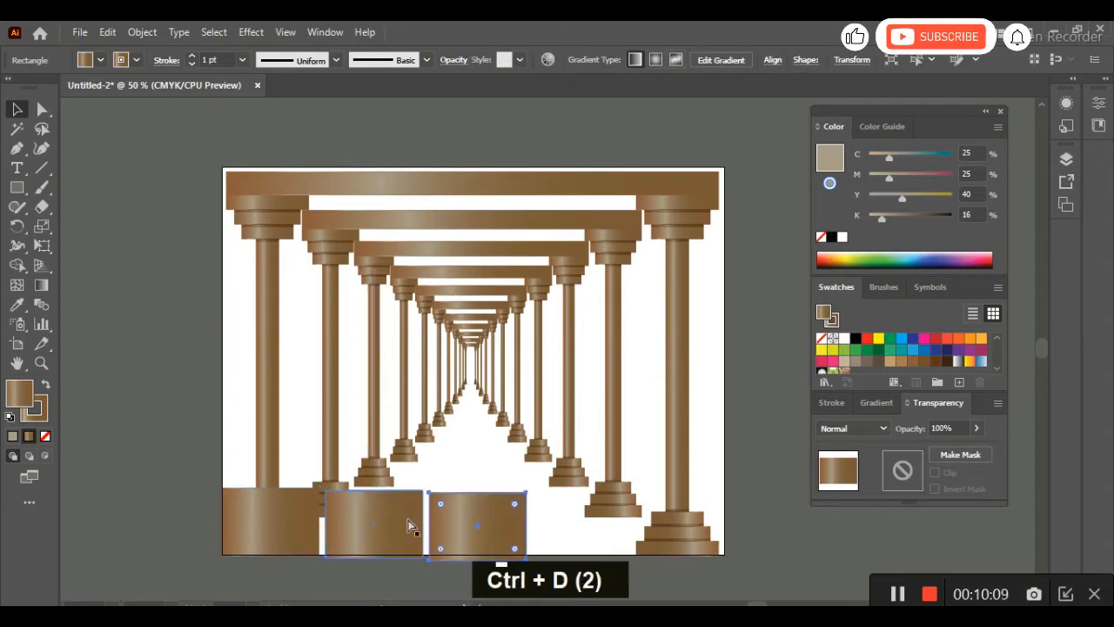
key("ctrl+d")
key("ctrl+d")
key("ctrl+z")
key("ctrl+z")
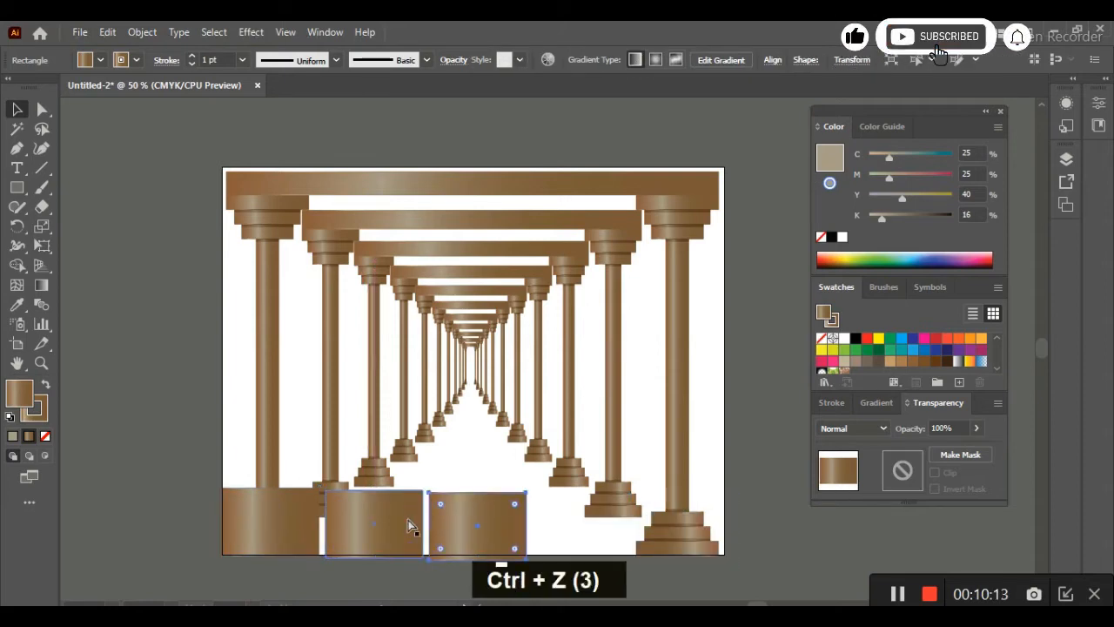
key("ctrl+z")
Duplicate the block horizontally with a narrow gap and repeat it four more times to form a row of six blocks
left_click_drag(320, 522, 374, 524)
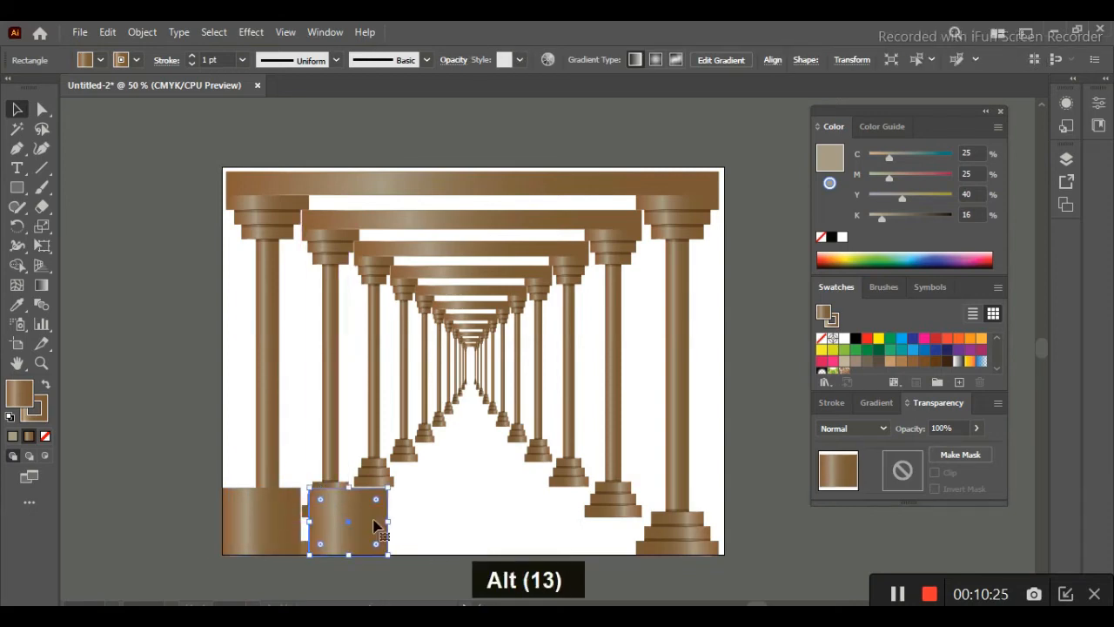
key("ctrl+d")
key("ctrl+d")
key("ctrl+d")
key("ctrl+d")
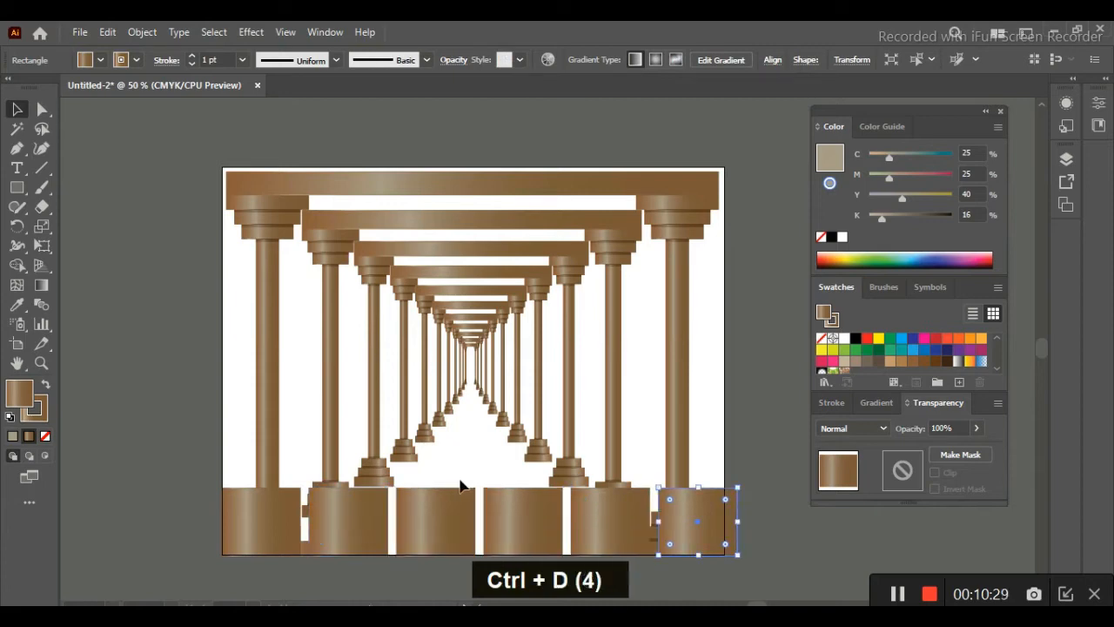
Select all six blocks and narrow the row so it ends at the artboard's right edge
left_click_drag(429, 517, 746, 520)
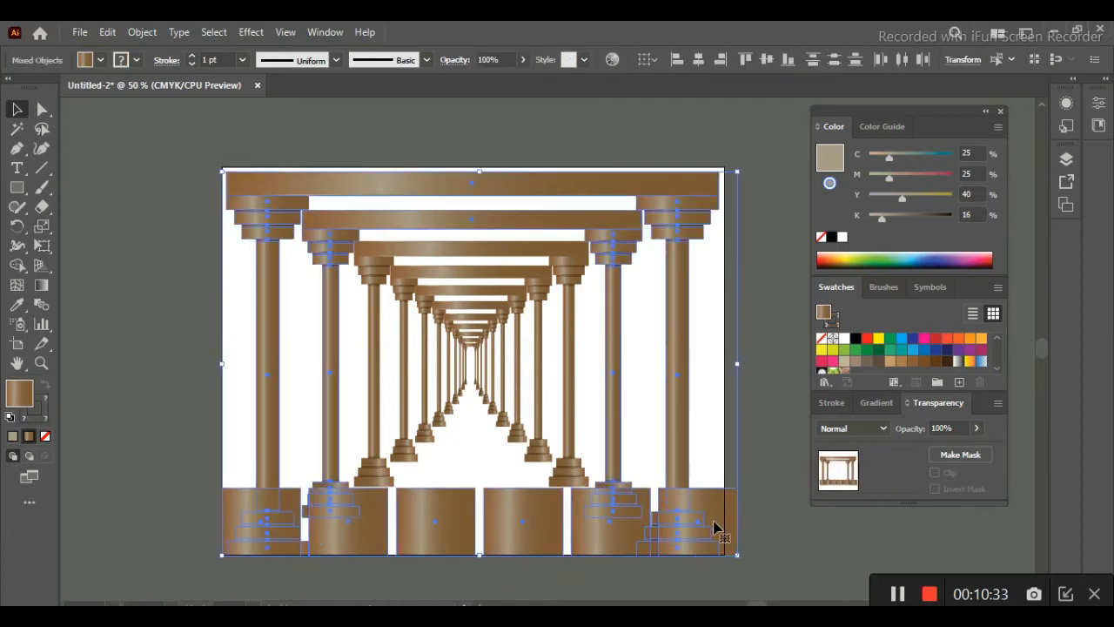
left_click(753, 556)
left_click_drag(520, 543, 740, 537)
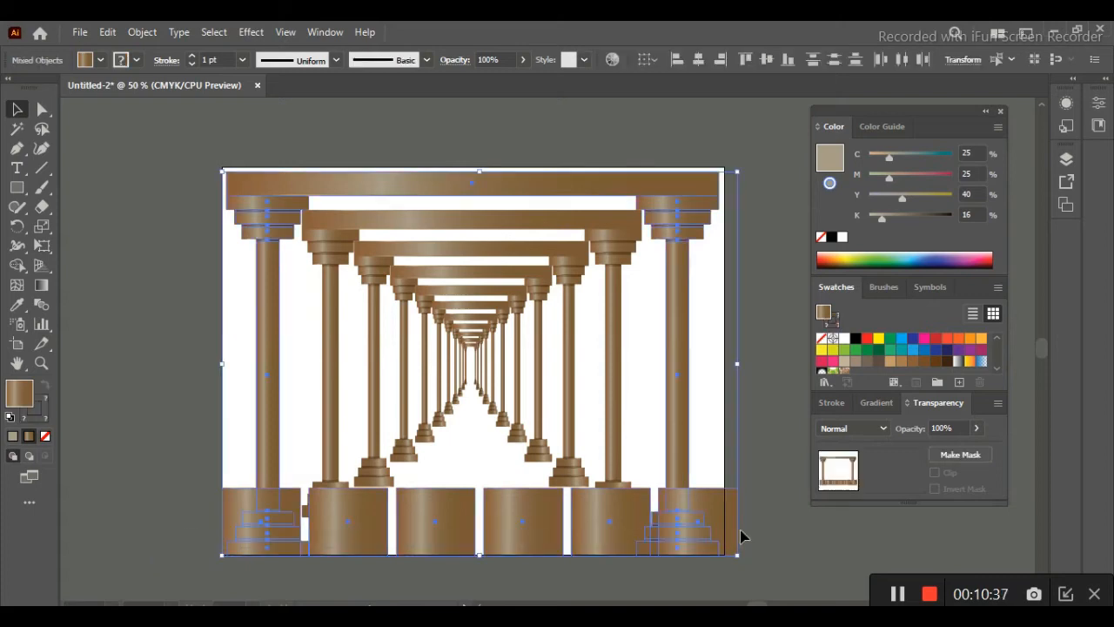
left_click(644, 579)
left_click(274, 530)
left_click(348, 524, "shift")
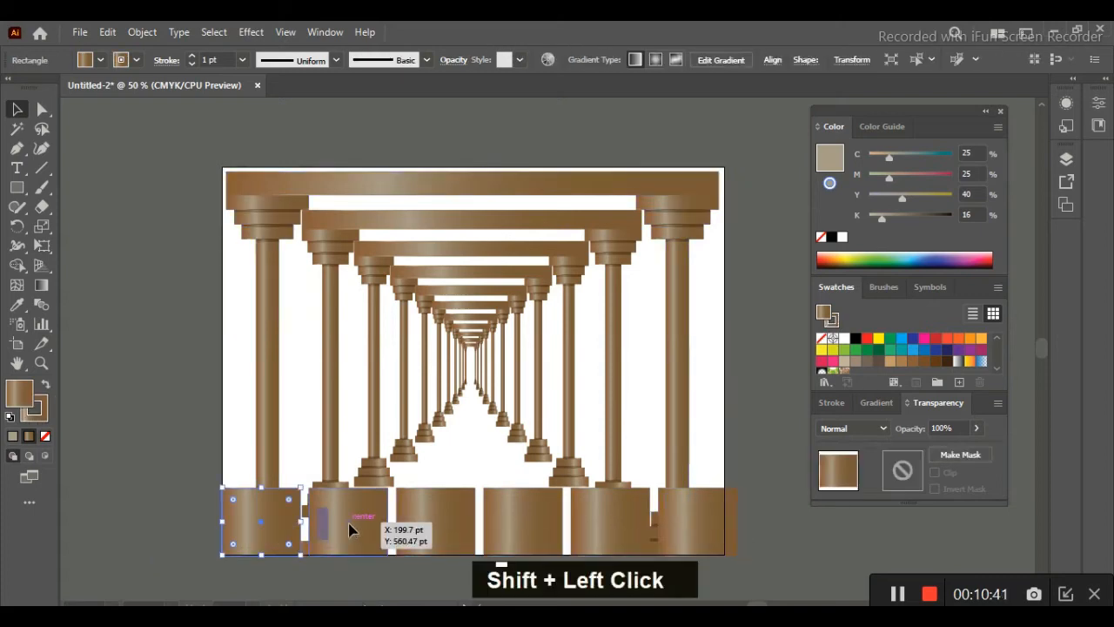
left_click(425, 535, "shift")
left_click(522, 527, "shift")
left_click(609, 527, "shift")
left_click(688, 531, "shift")
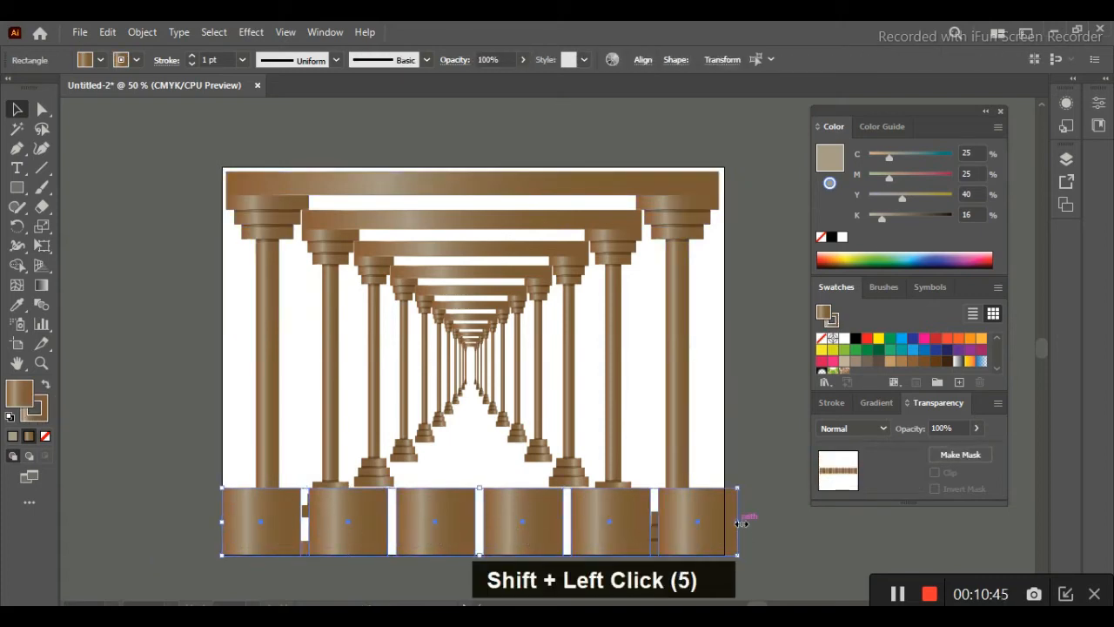
left_click_drag(738, 522, 725, 525)
left_click(777, 455)
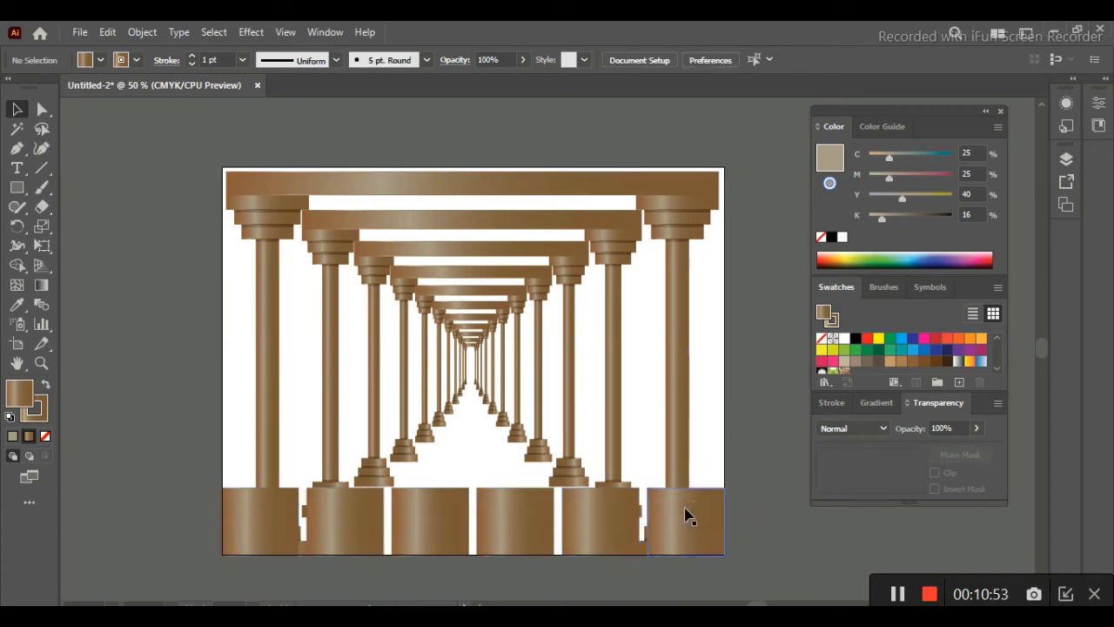
Reselect the six blocks and undo the last width scaling of the row
left_click(251, 520)
left_click(344, 522, "shift")
left_click(427, 522, "shift")
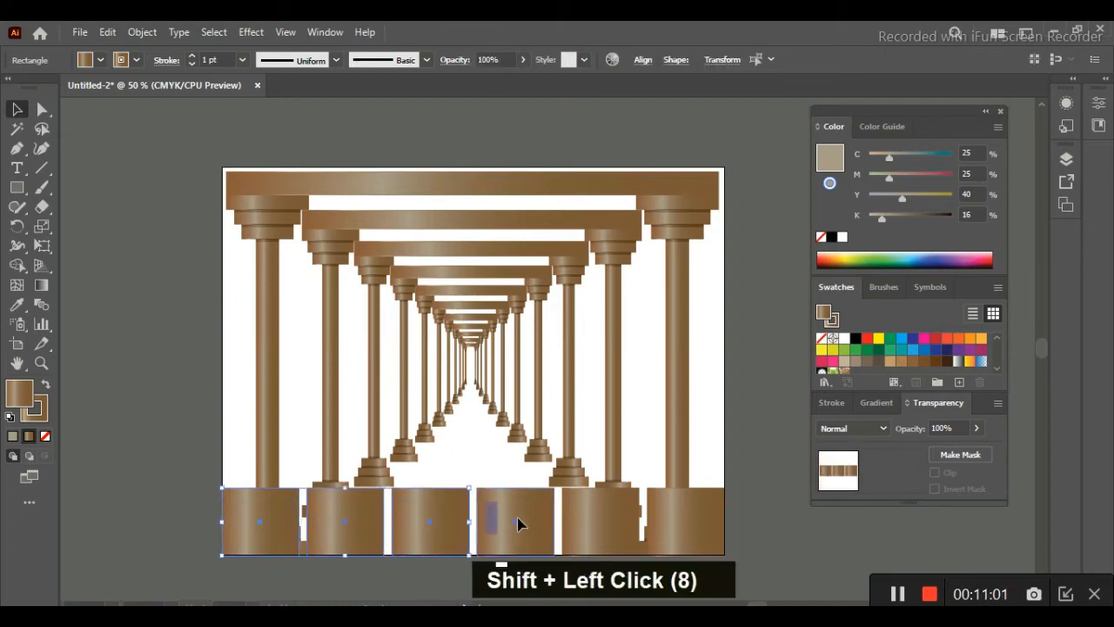
left_click(518, 523, "shift")
left_click(600, 522, "shift")
left_click(691, 525, "shift")
right_click(585, 516)
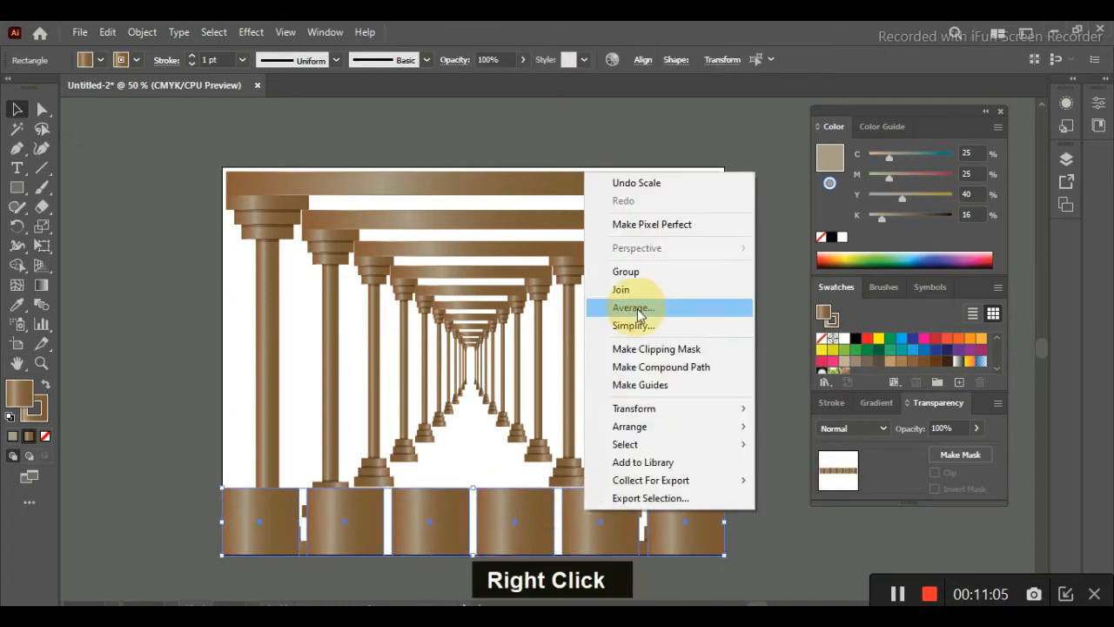
left_click(44, 109)
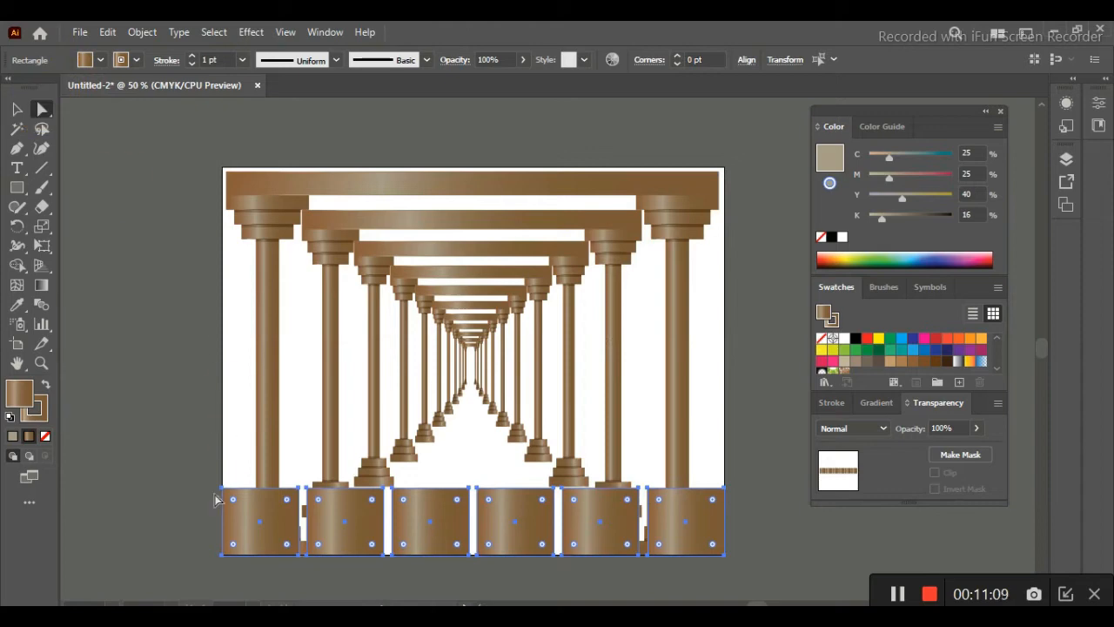
left_click_drag(211, 482, 470, 527)
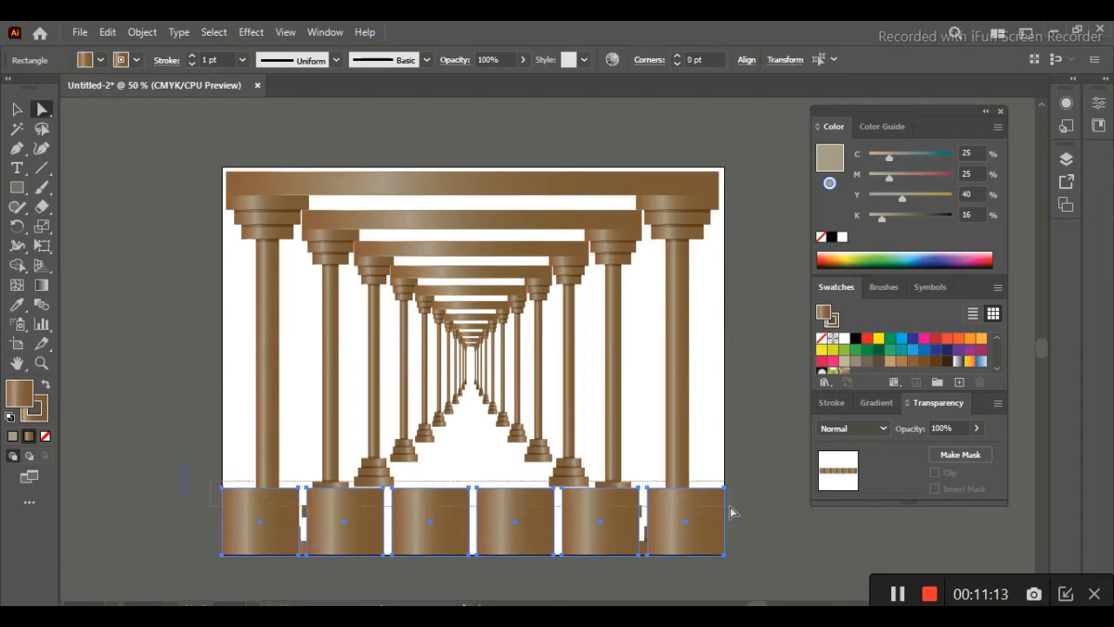
left_click_drag(730, 507, 730, 507)
key("ctrl+z")
left_click(758, 448)
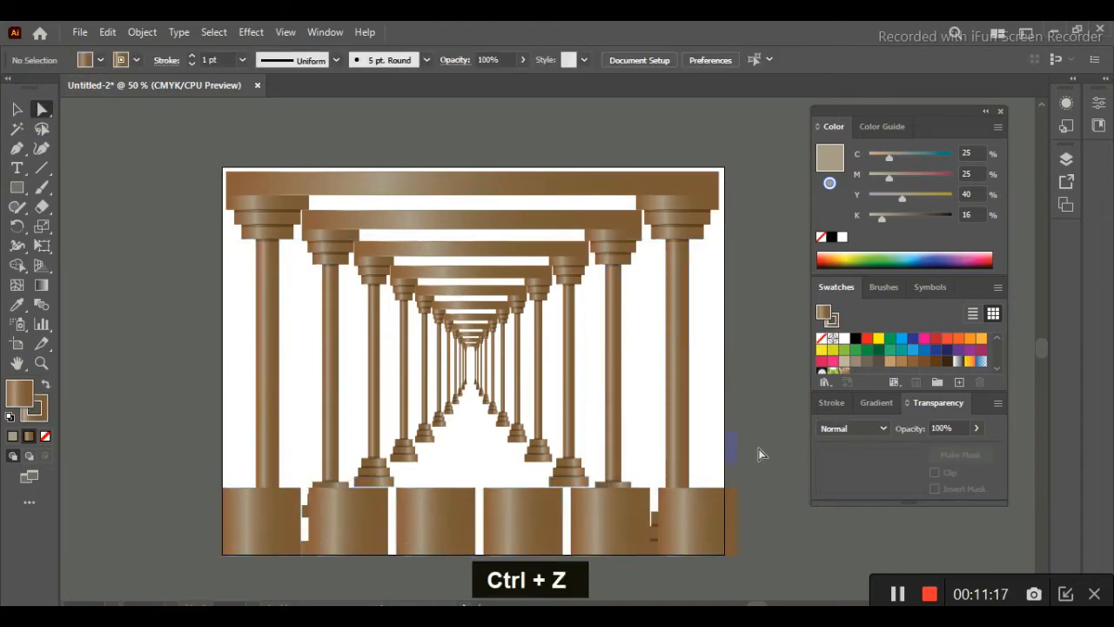
Nudge the second, third and fourth blocks of the row slightly left to adjust their gaps
left_click(329, 514)
key("Left")
key("Left")
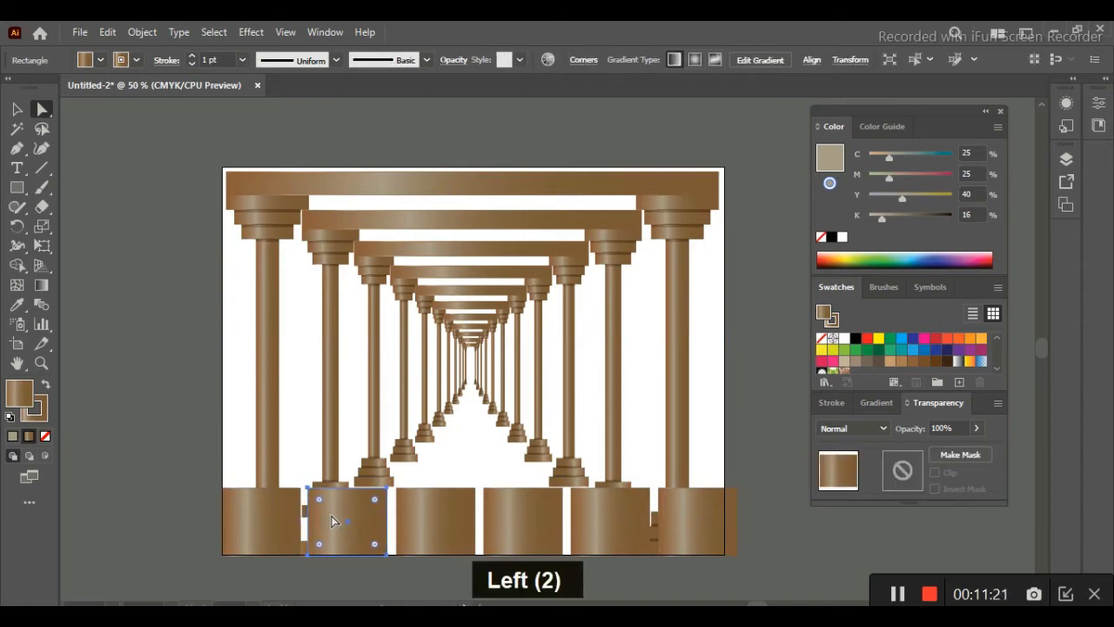
left_click(458, 510)
key("Left")
key("Left")
left_click(558, 517)
key("Left")
key("Left")
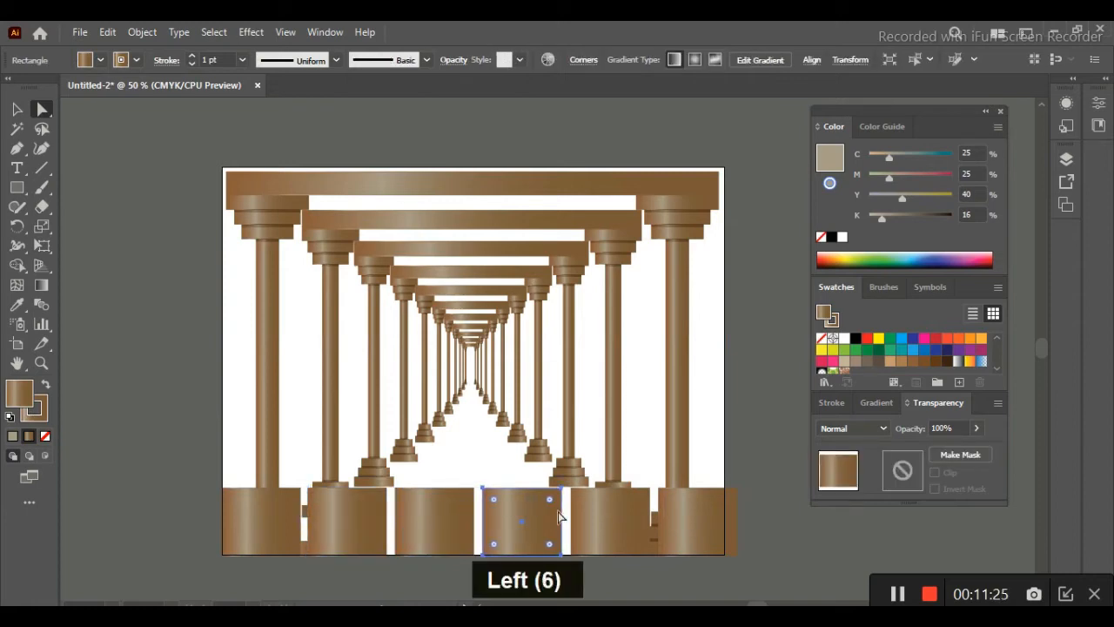
Nudge the fifth block slightly left, matching its gap to the fourth block
left_click(603, 520)
key("Left")
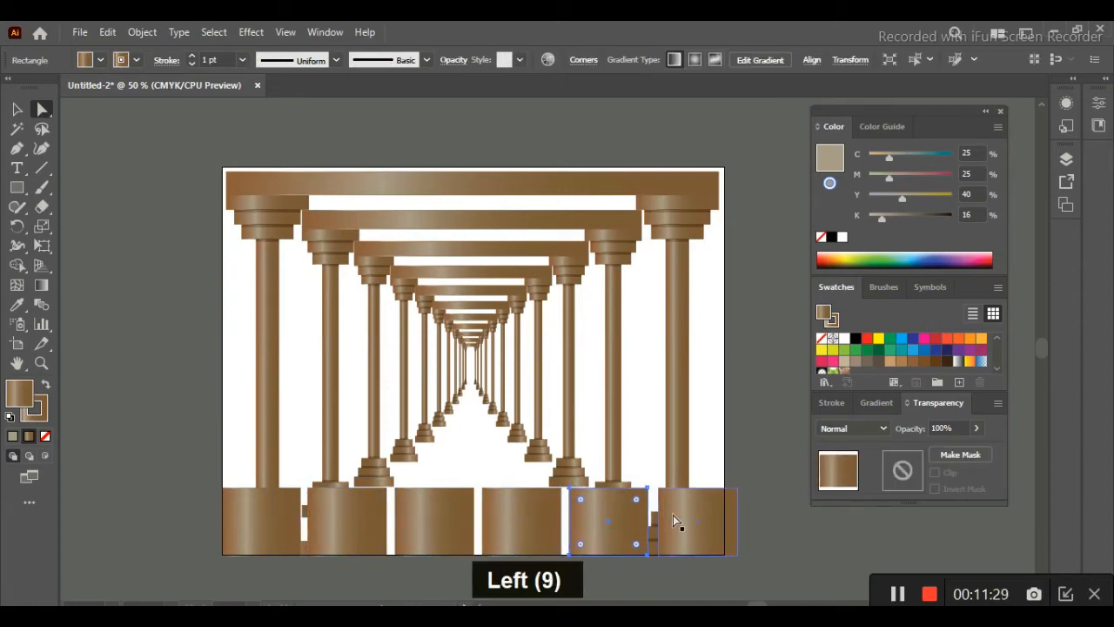
key("Left")
key("Left")
key("Left")
key("Right")
key("Right")
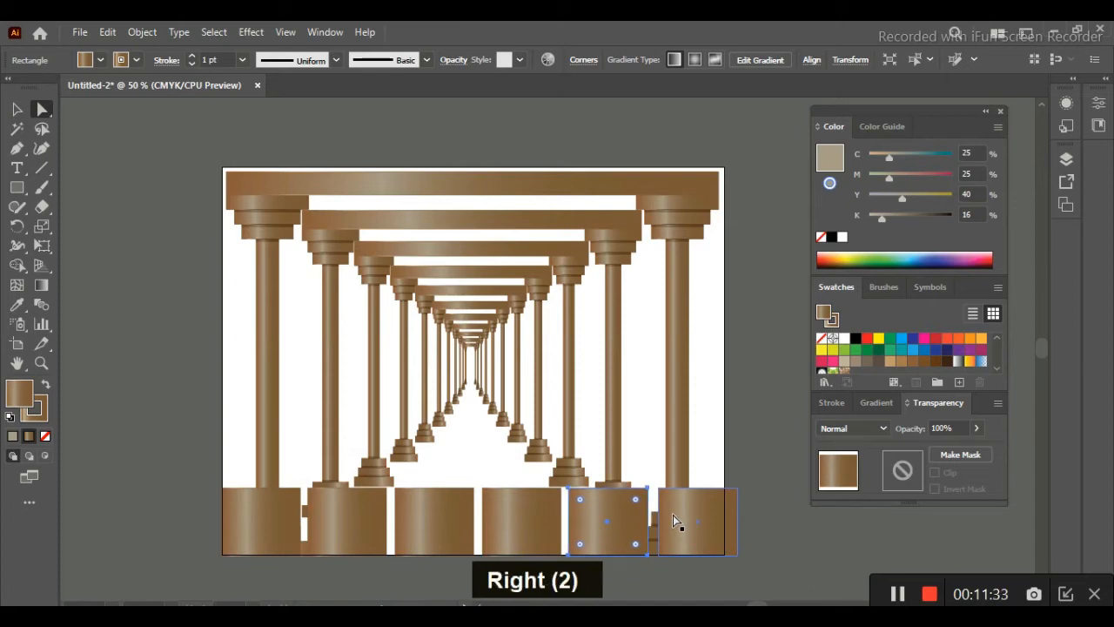
Nudge the sixth block left to bring its outer edge closer to the artboard's right edge
left_click(673, 520)
key("Left")
key("Left")
key("Left")
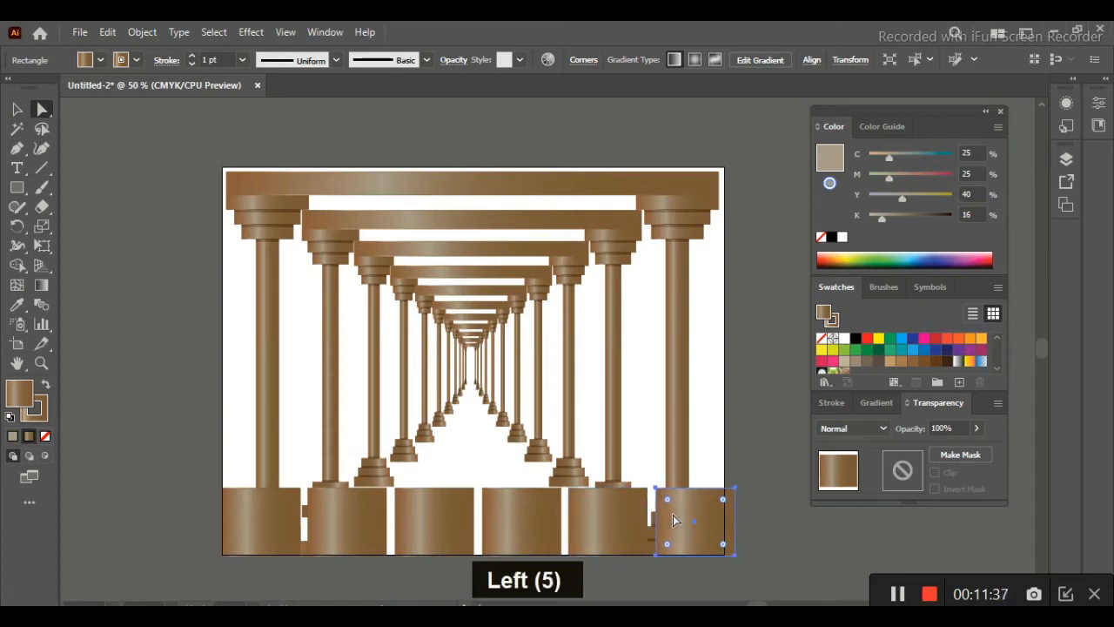
key("Left")
key("Left")
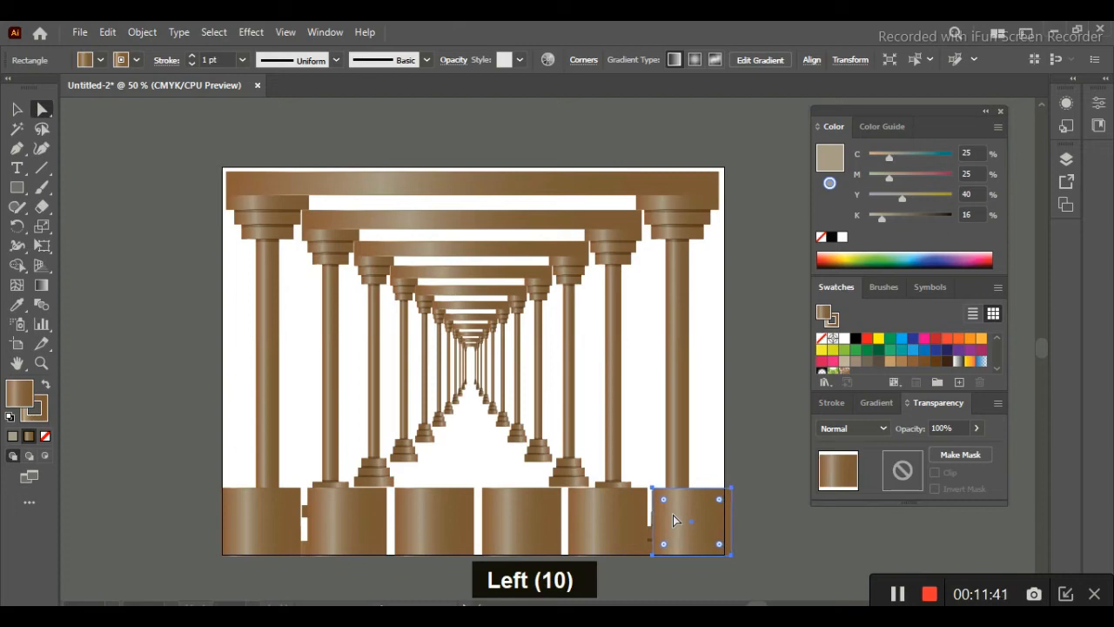
Fine-tune the fifth and fourth blocks slightly further left to rebalance the gaps between them
left_click(591, 518)
key("Left")
key("Left")
key("Left")
key("Right")
key("Right")
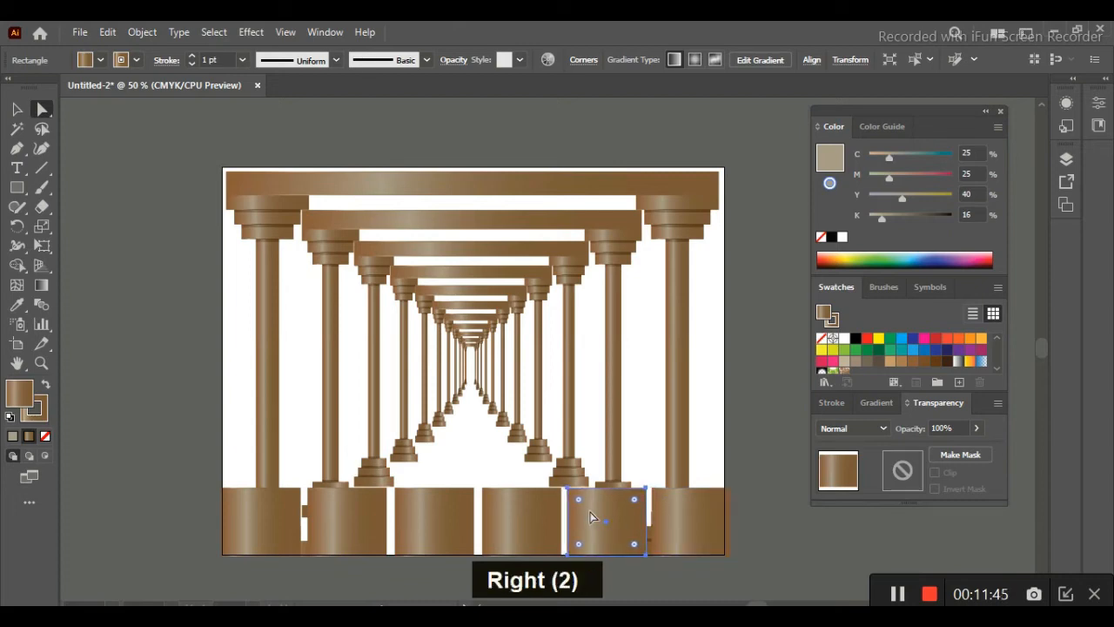
left_click(510, 521)
key("Left")
key("Left")
key("Left")
key("Left")
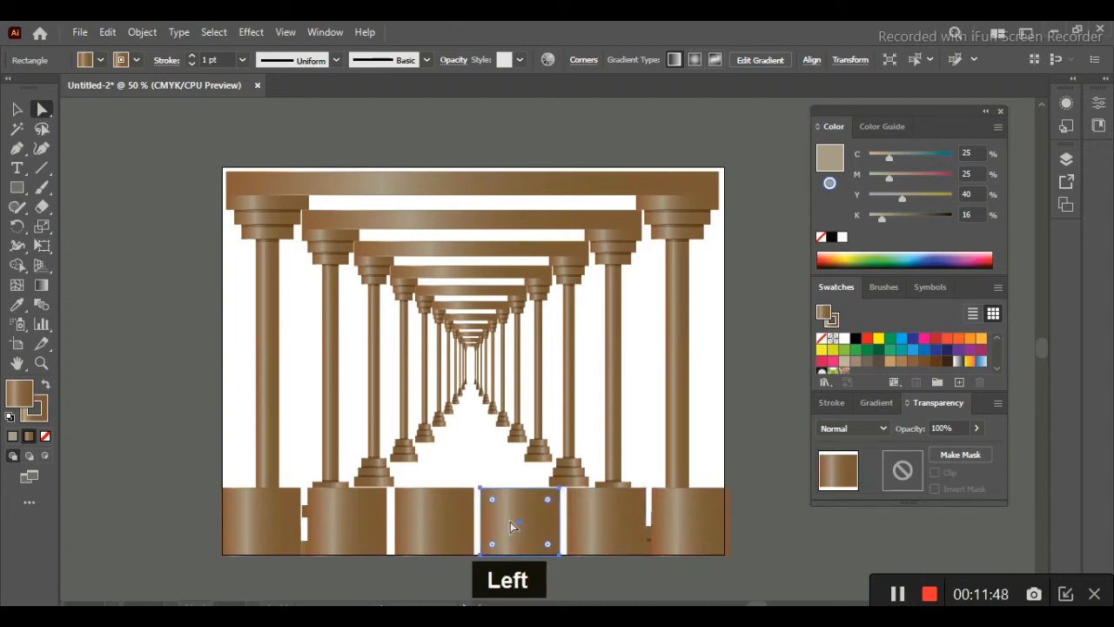
Fine-tune the horizontal positions of the third and second blocks to even out the row's spacing
left_click(416, 516)
key("Left")
key("Left")
key("Left")
key("Right")
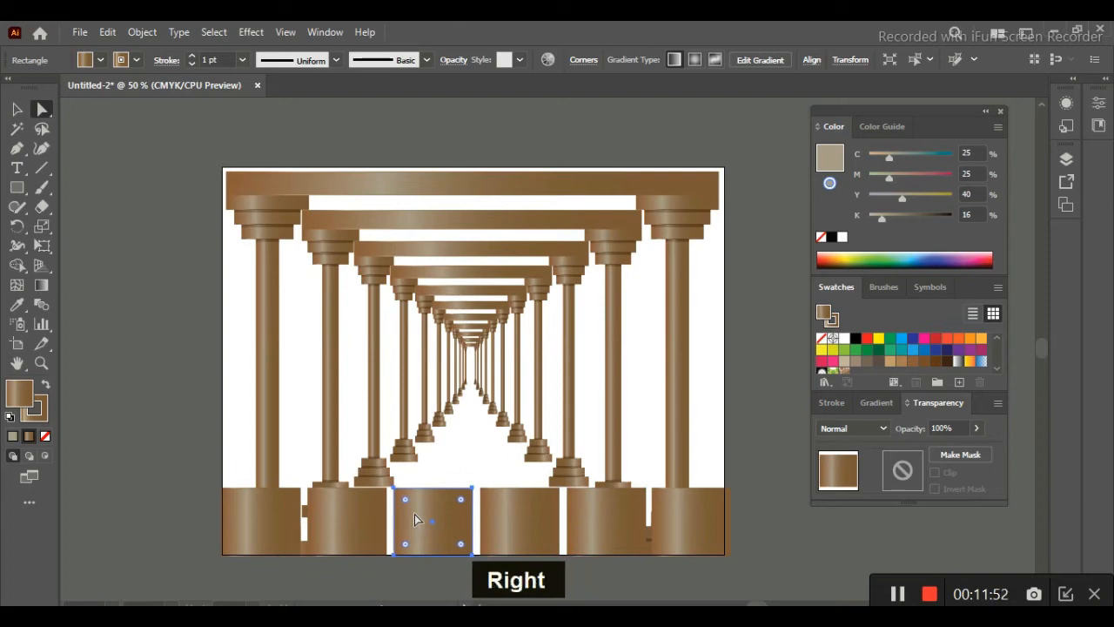
left_click(347, 513)
key("Left")
key("Right")
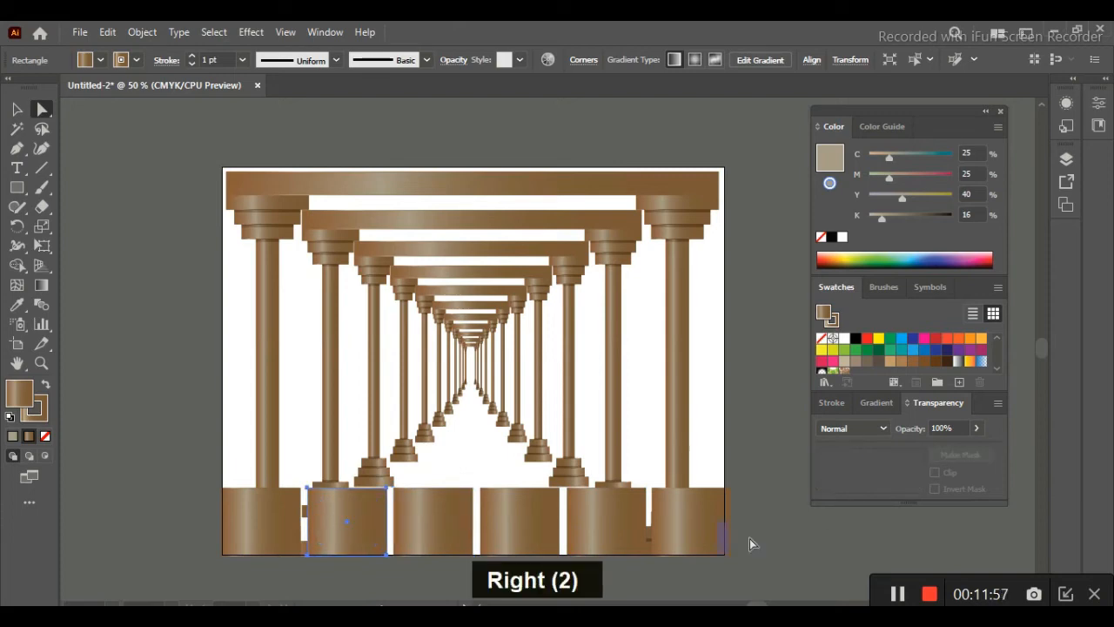
Narrow the row of six blocks together so its outer edge meets the artboard's right edge
left_click(348, 515, "alt")
left_click(237, 520)
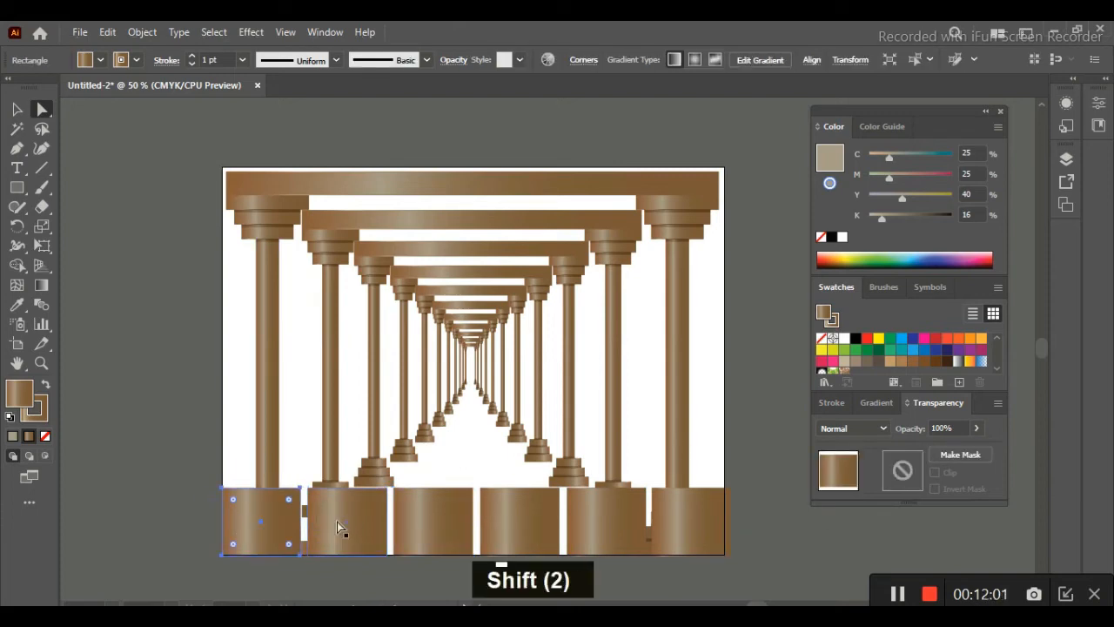
left_click(341, 525, "shift")
left_click(441, 516, "shift")
left_click(520, 522, "shift")
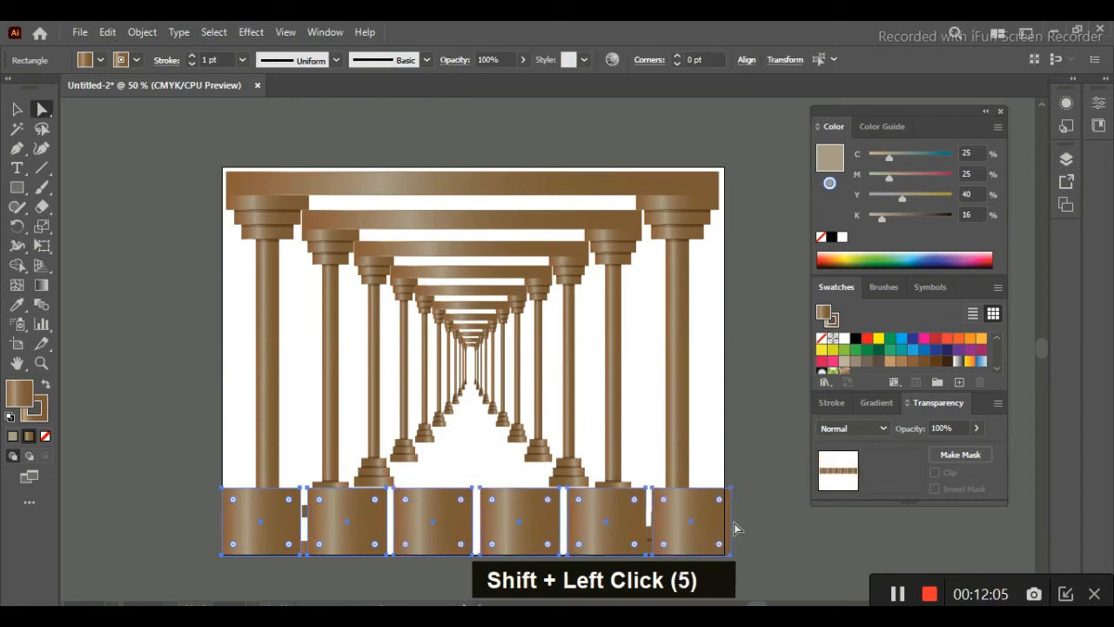
left_click(17, 109)
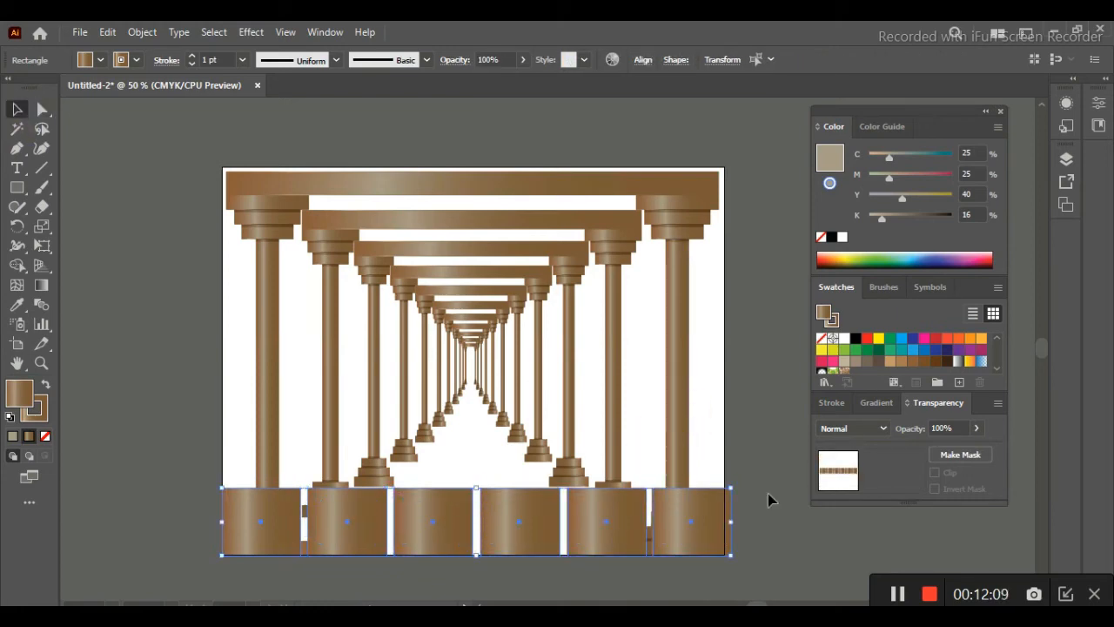
mouse_move(729, 521)
left_mouse_down()
mouse_move(710, 519)
mouse_move(726, 519)
left_mouse_up()
left_click(753, 505)
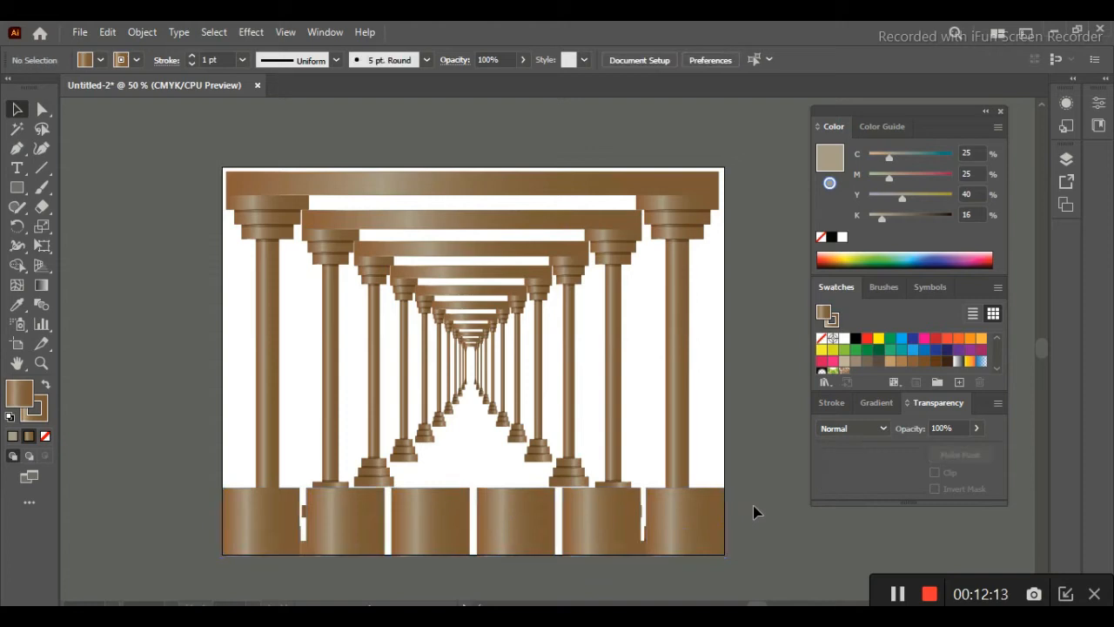
left_click(283, 511, "shift")
left_click(339, 516, "shift")
left_click(430, 518, "shift")
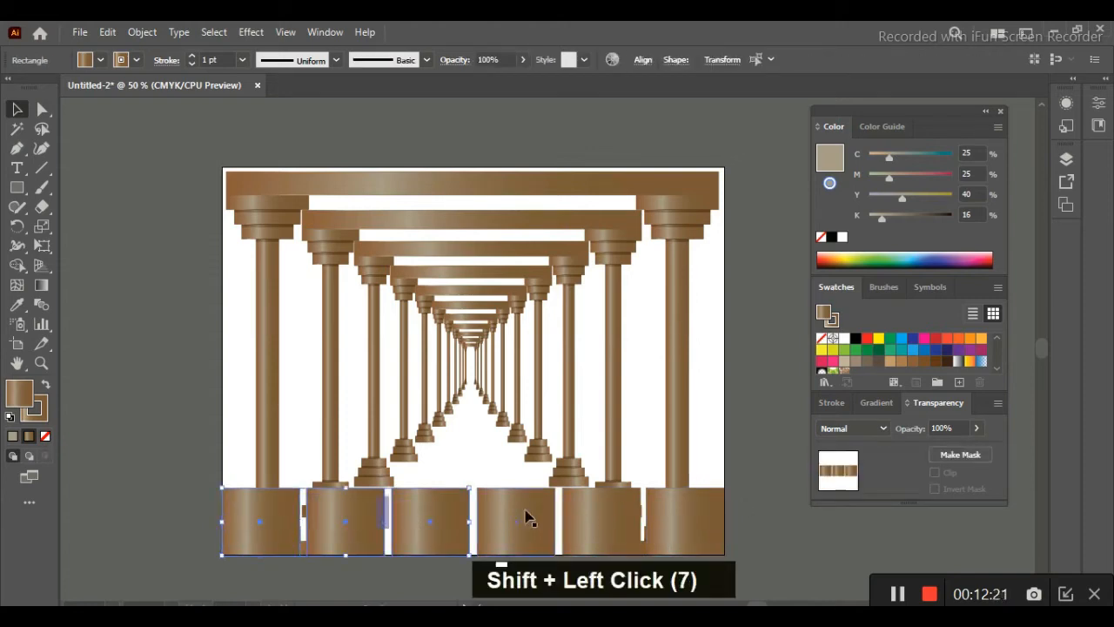
left_click(497, 514, "shift")
left_click(781, 453)
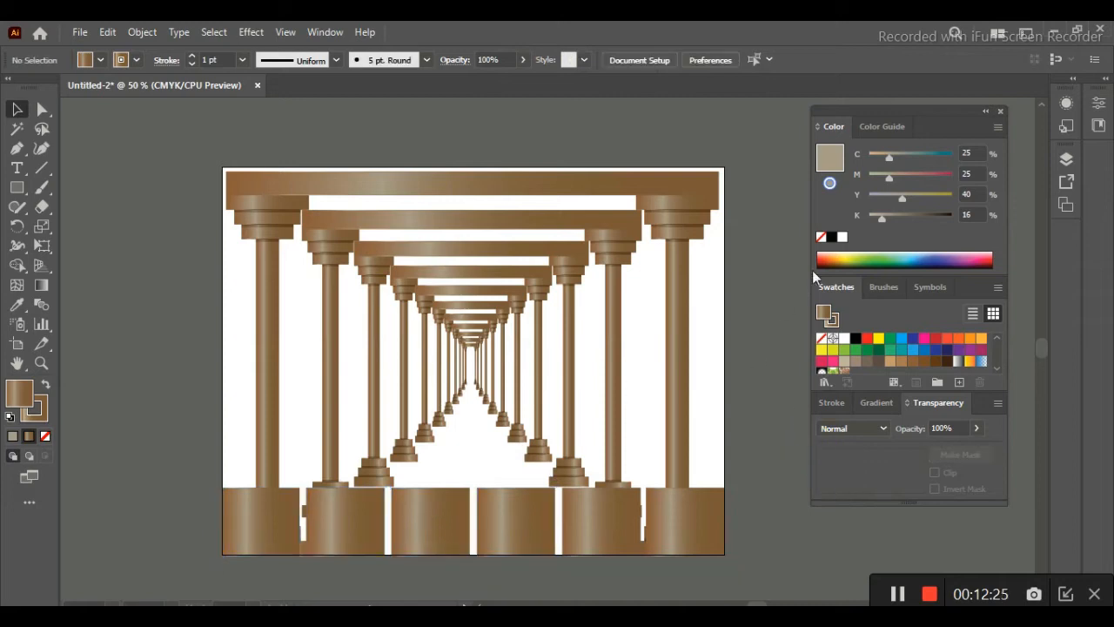
Hide the three largest column frames in the layer list
left_click(1067, 162)
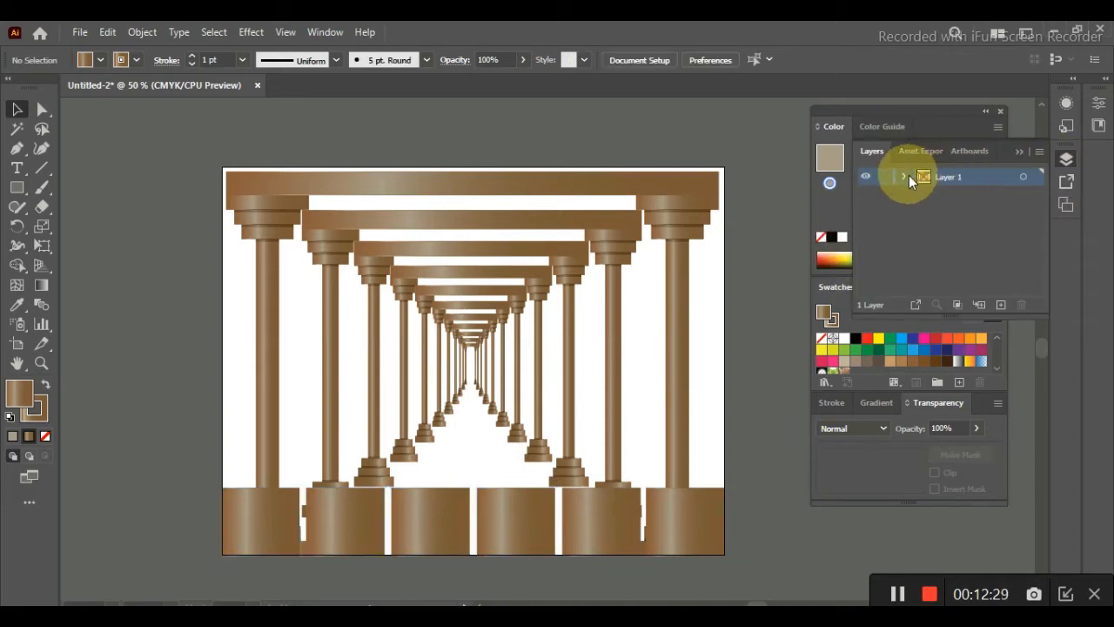
left_click_drag(1037, 197, 1033, 288)
left_click_drag(868, 285, 867, 249)
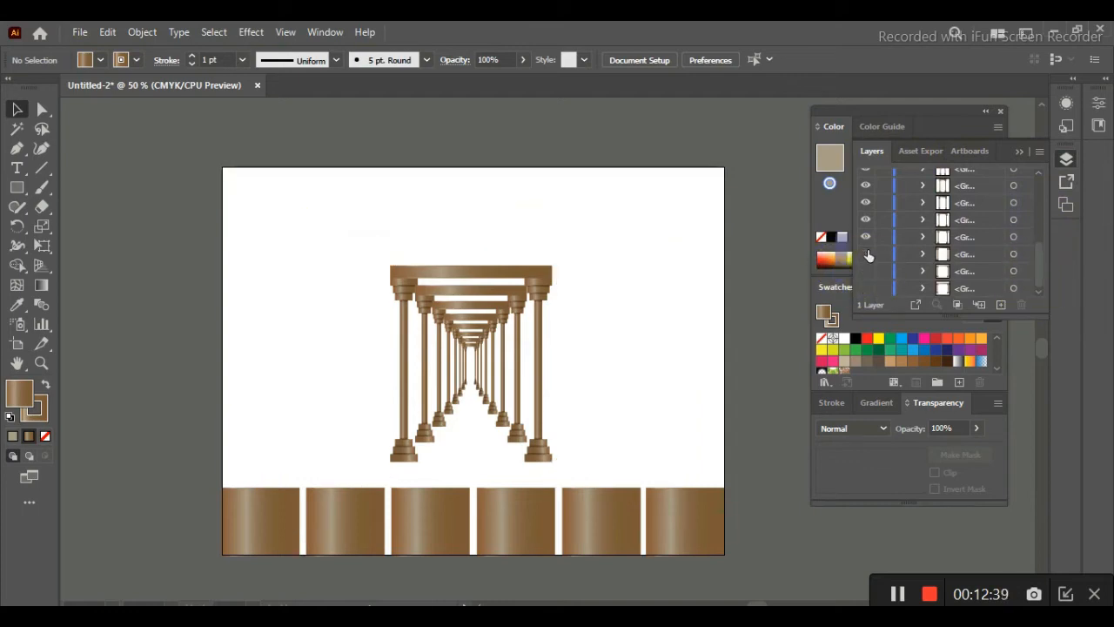
Select the whole row of six blocks and remove their stroke
left_click(41, 111)
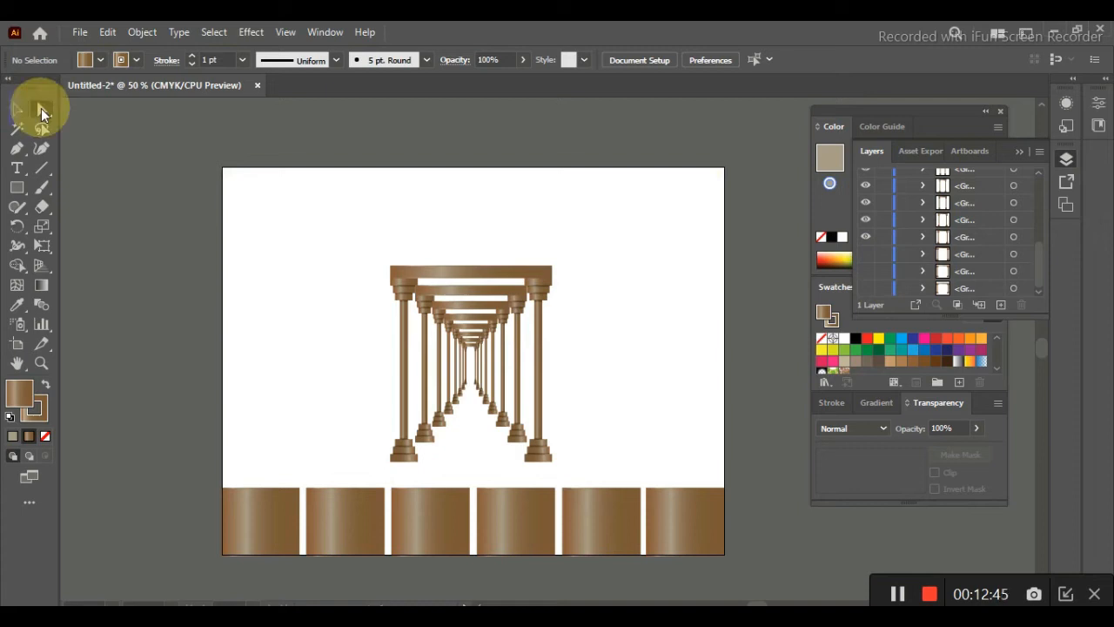
left_click(17, 108)
mouse_move(230, 483)
left_mouse_down()
mouse_move(368, 559)
mouse_move(768, 552)
left_mouse_up()
left_click(37, 391)
left_click(46, 436)
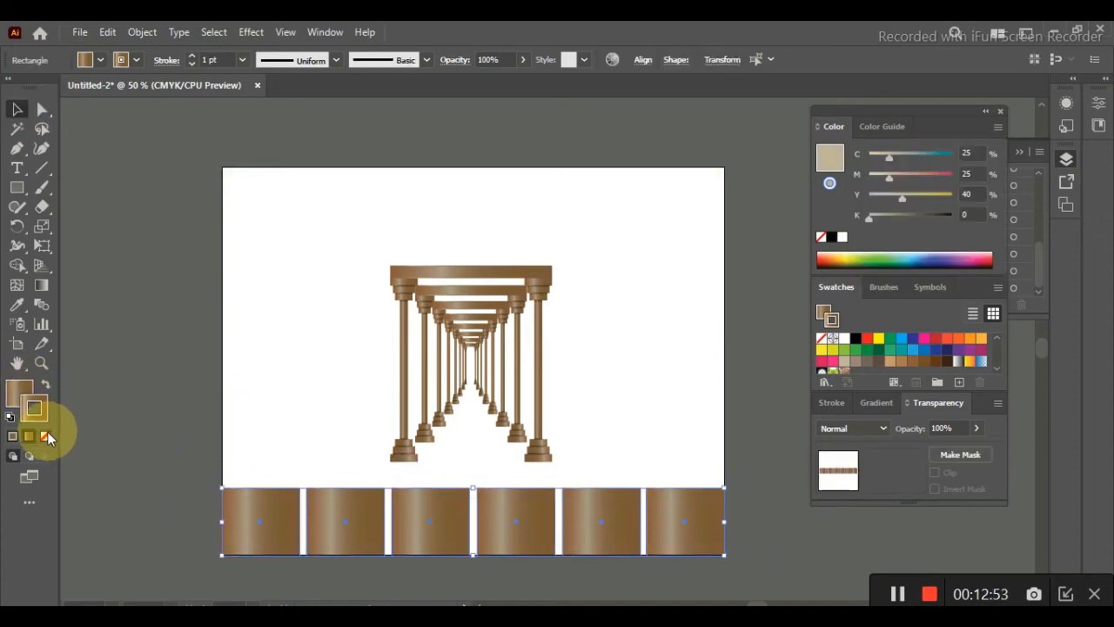
Fill the six selected blocks with bright red, hex EF071B
left_click(20, 391)
left_click(267, 380)
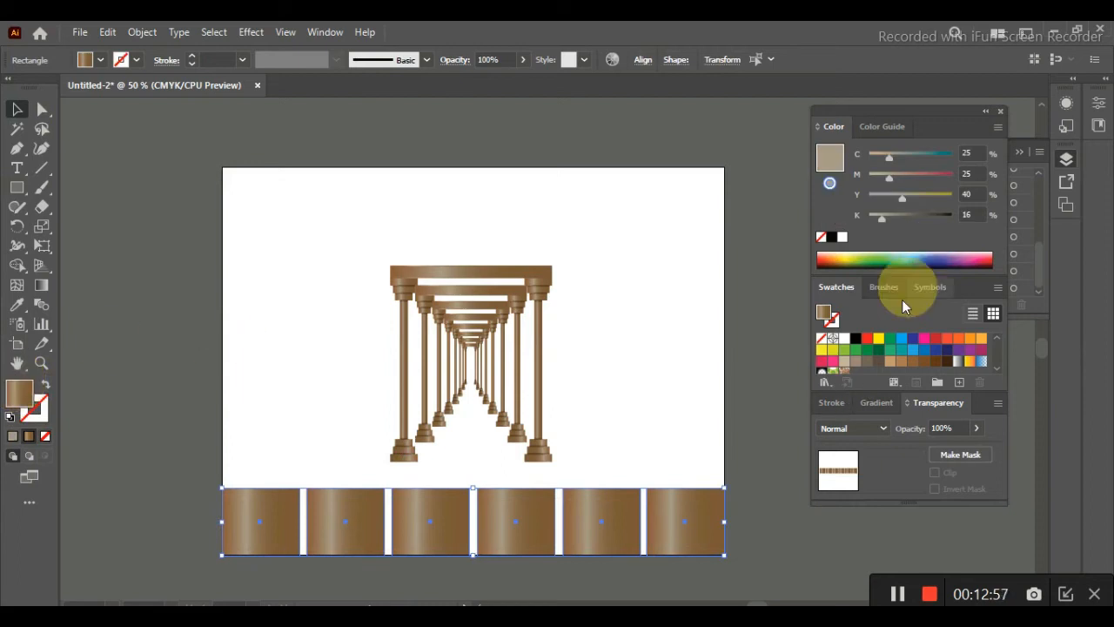
left_click(867, 338)
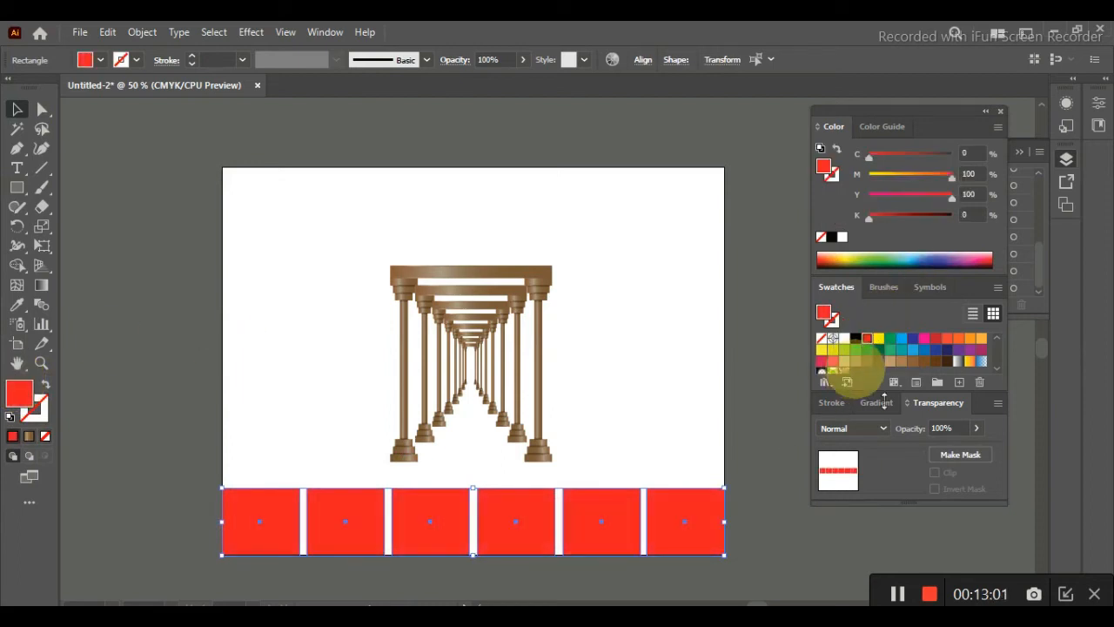
double_click(20, 394)
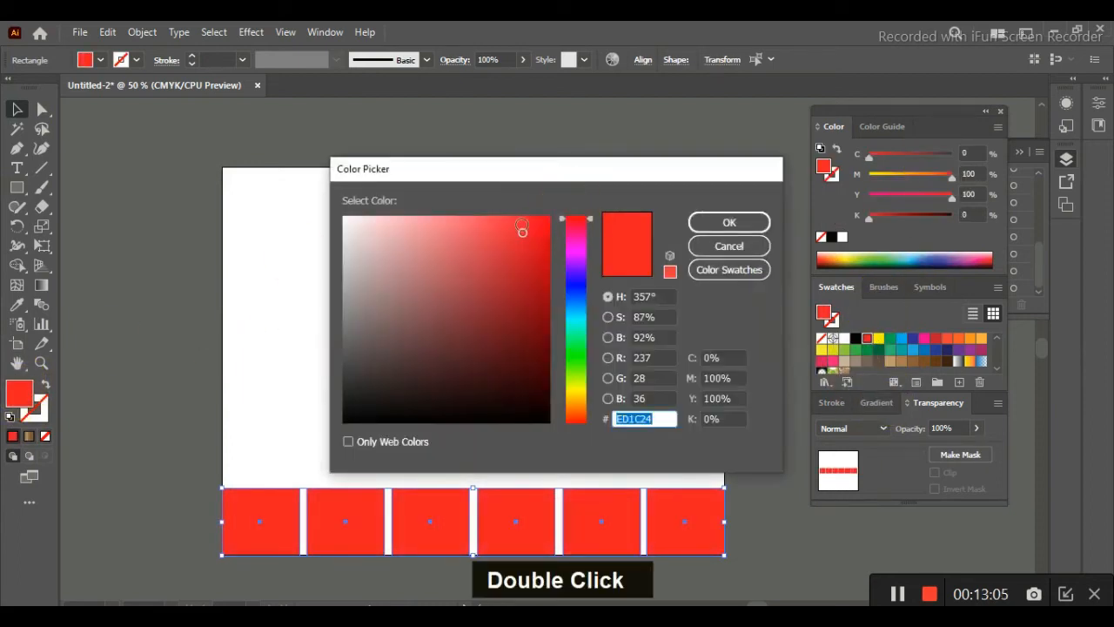
left_click(542, 228)
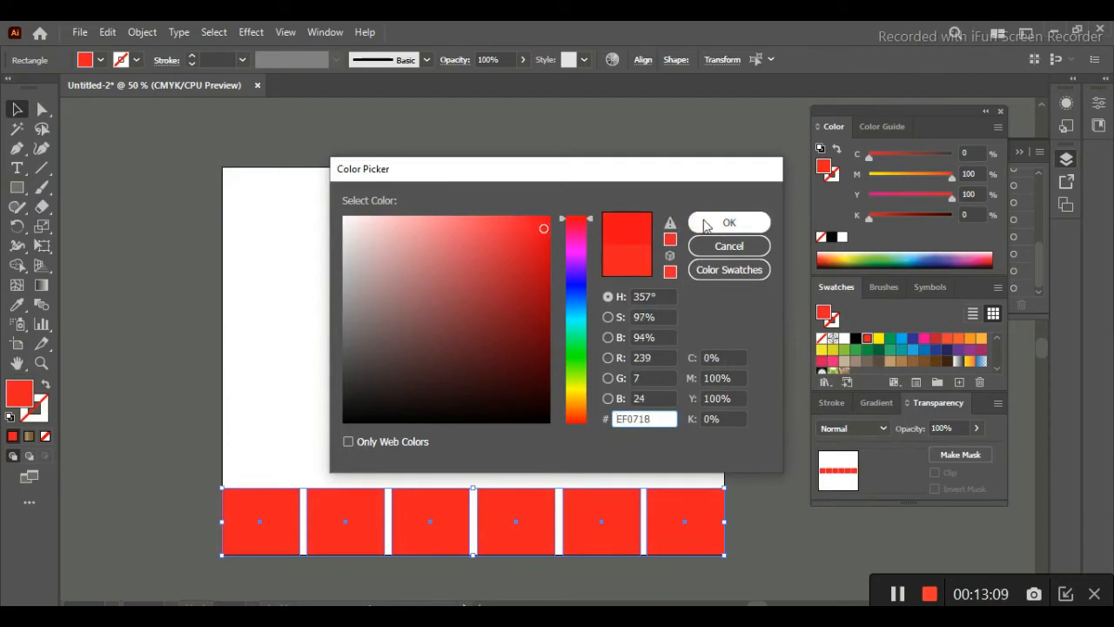
left_click(703, 224)
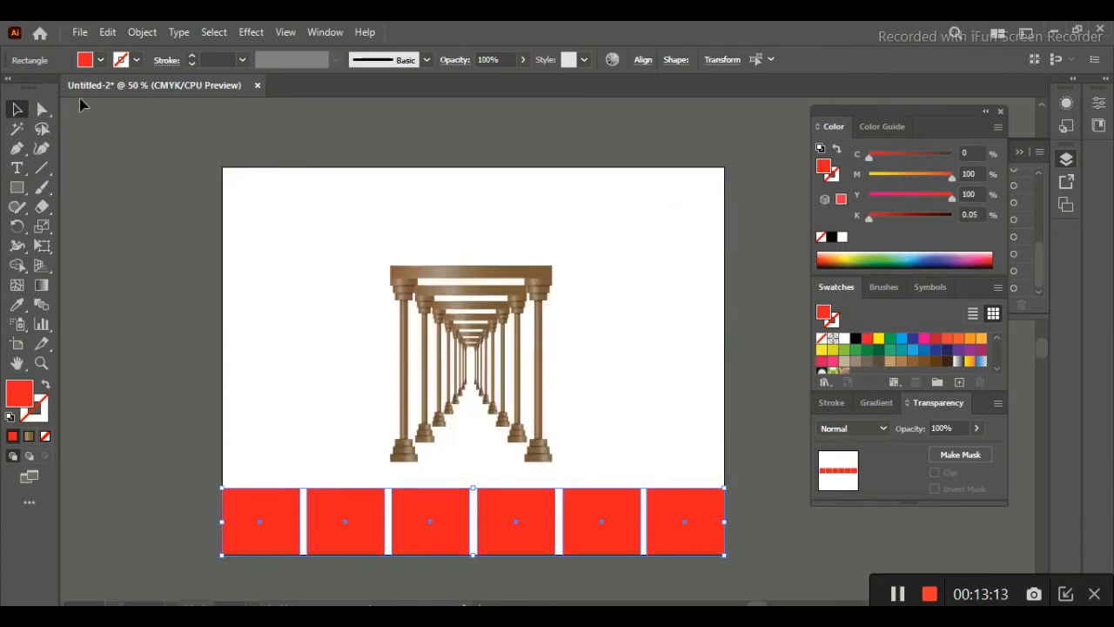
Scale the upper anchor points of all six red blocks into one vanishing point between the smallest columns' bases
left_click(42, 108)
left_click_drag(212, 473, 729, 494)
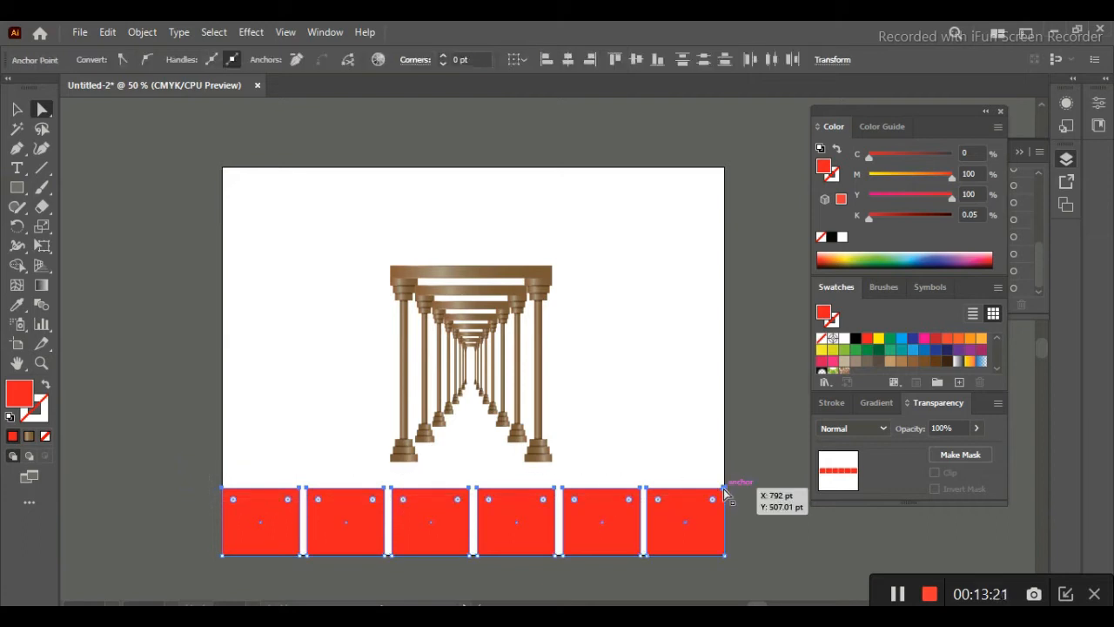
left_click(41, 227)
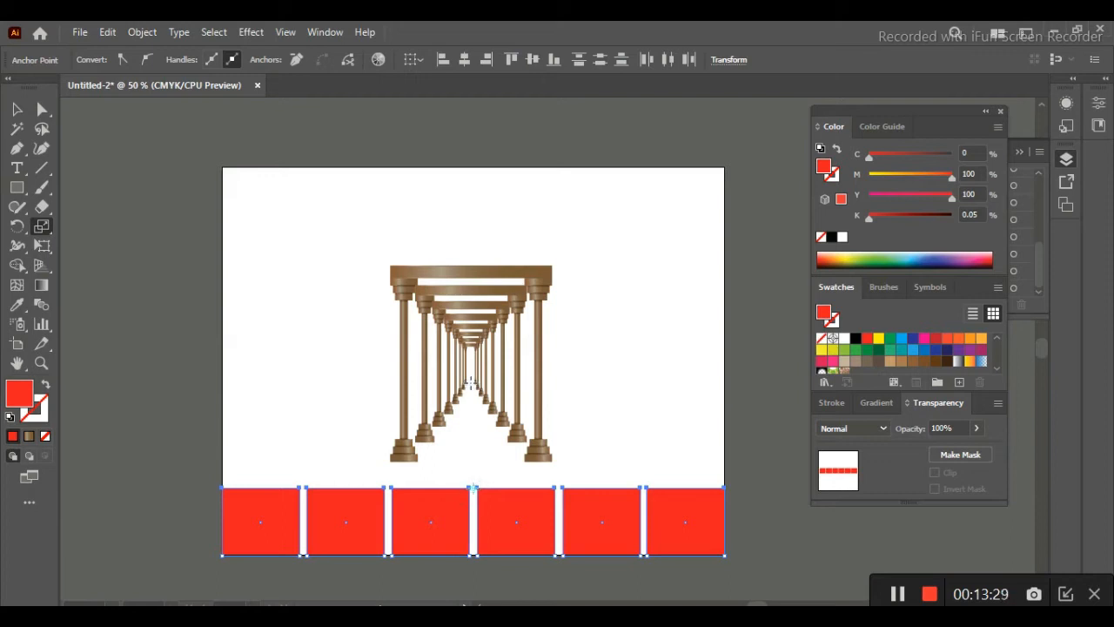
key("ctrl+equal")
key("ctrl+equal")
key("ctrl+equal")
key("ctrl+equal")
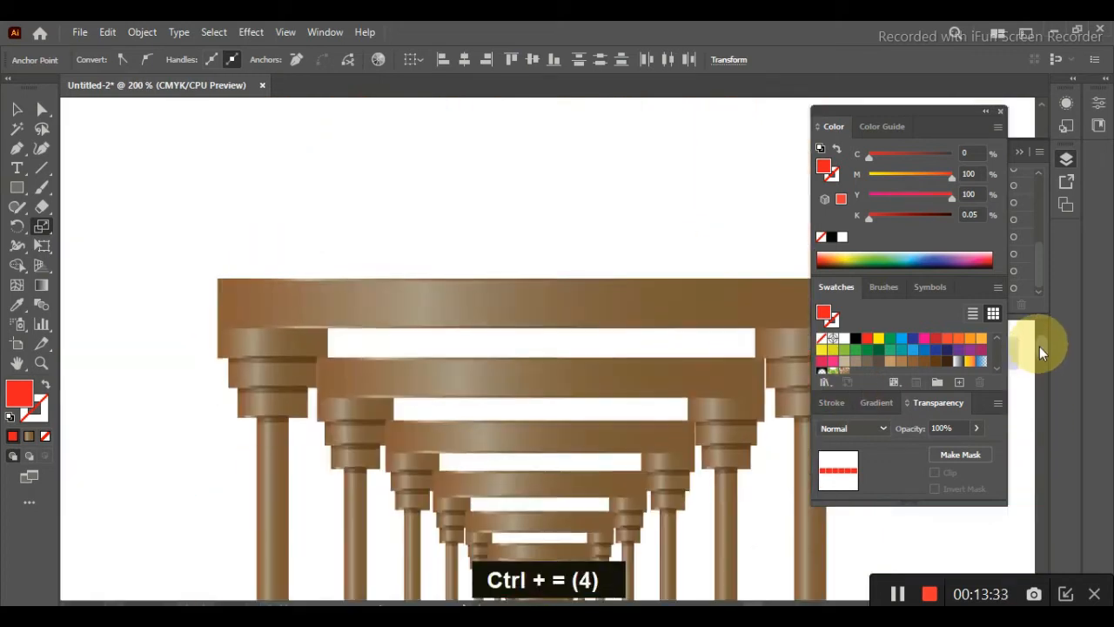
scroll(1039, 348, "down", 5)
scroll(1040, 350, "up", 1)
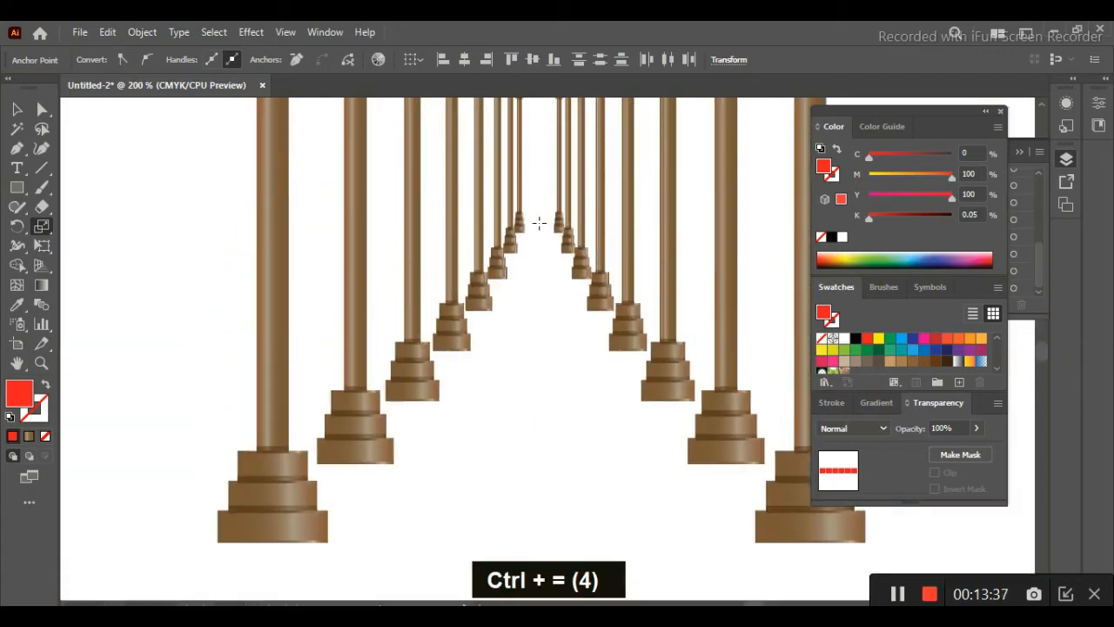
key("ctrl+minus")
key("ctrl+minus")
key("ctrl+minus")
key("ctrl+minus")
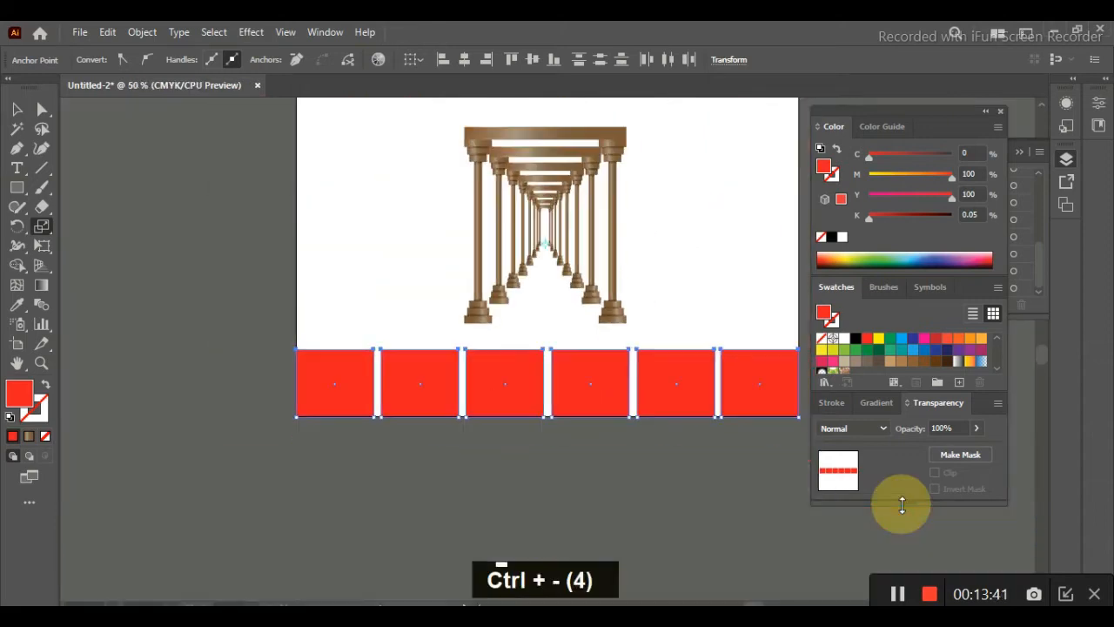
left_click_drag(801, 352, 545, 244)
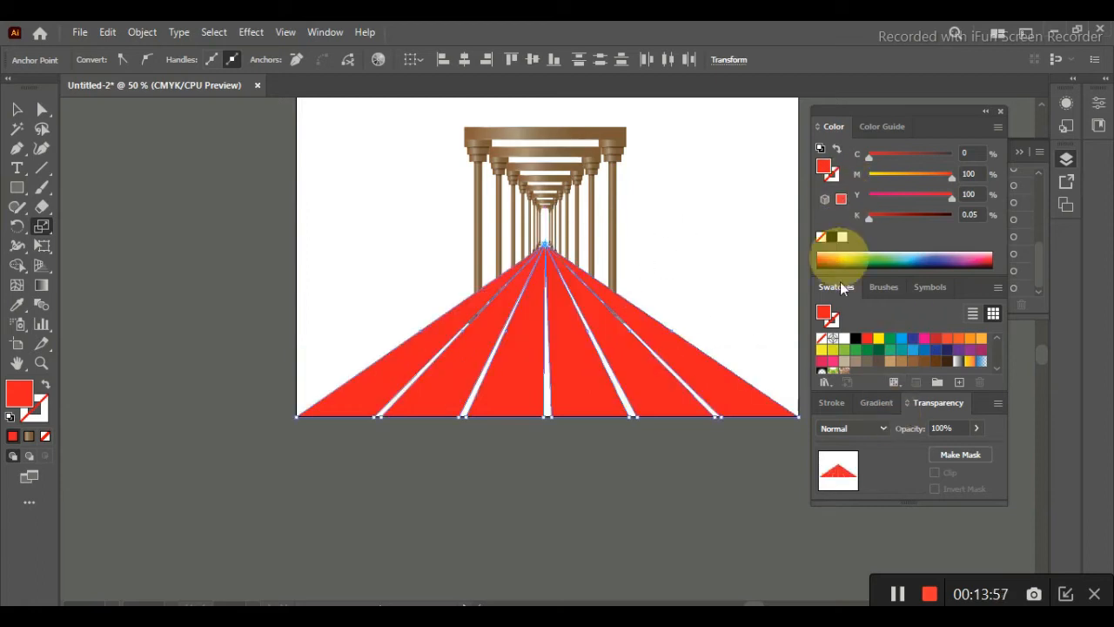
Make the three hidden outer column frames visible again in the layer list
key("ctrl+equal")
key("ctrl+equal")
key("ctrl+equal")
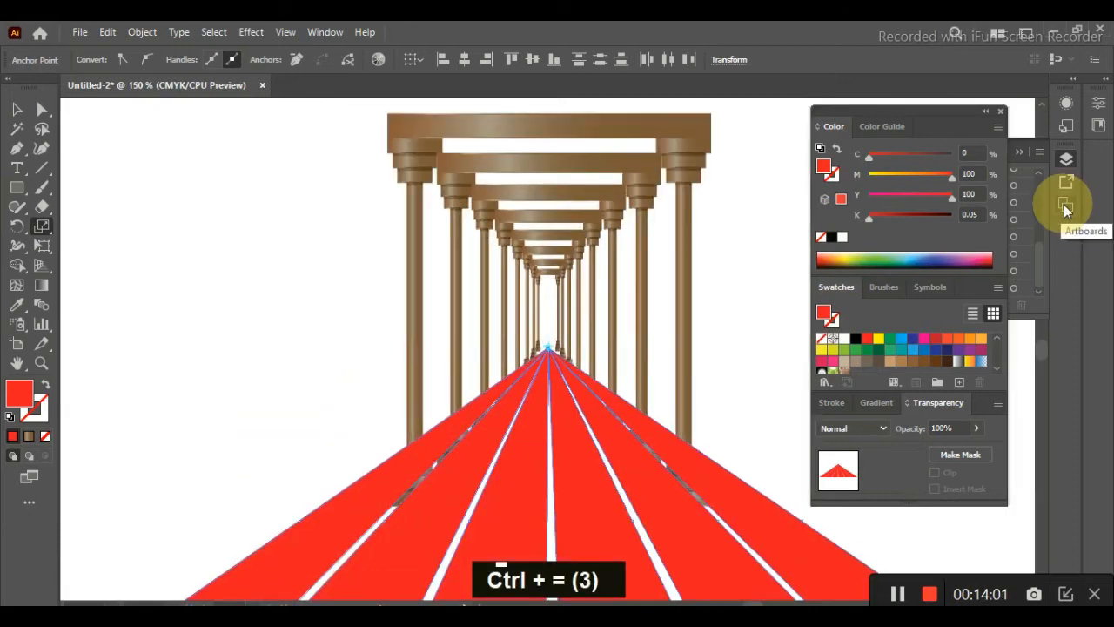
key("ctrl+minus")
key("ctrl+minus")
key("ctrl+minus")
key("ctrl+minus")
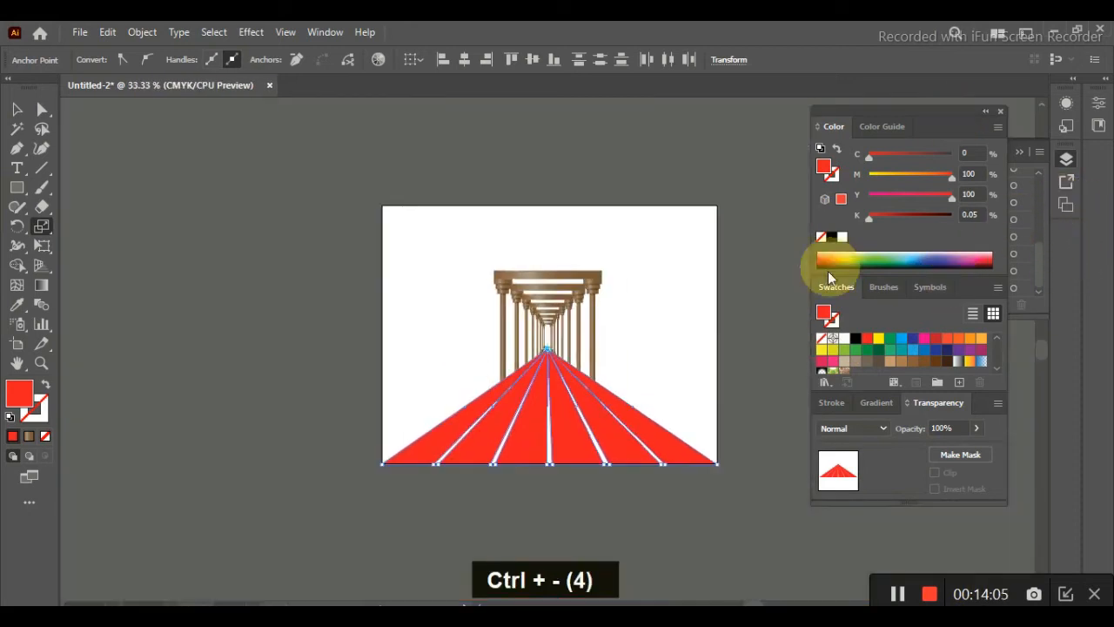
left_click(1067, 159)
left_click(1067, 161)
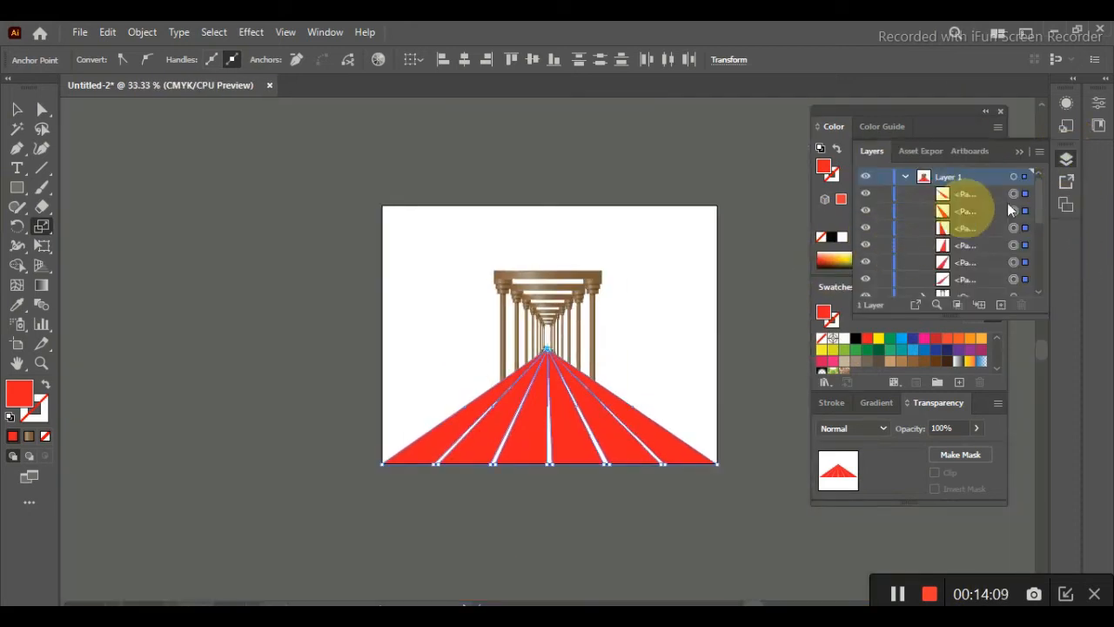
scroll(1036, 245, "down", 1)
scroll(1037, 245, "down", 3)
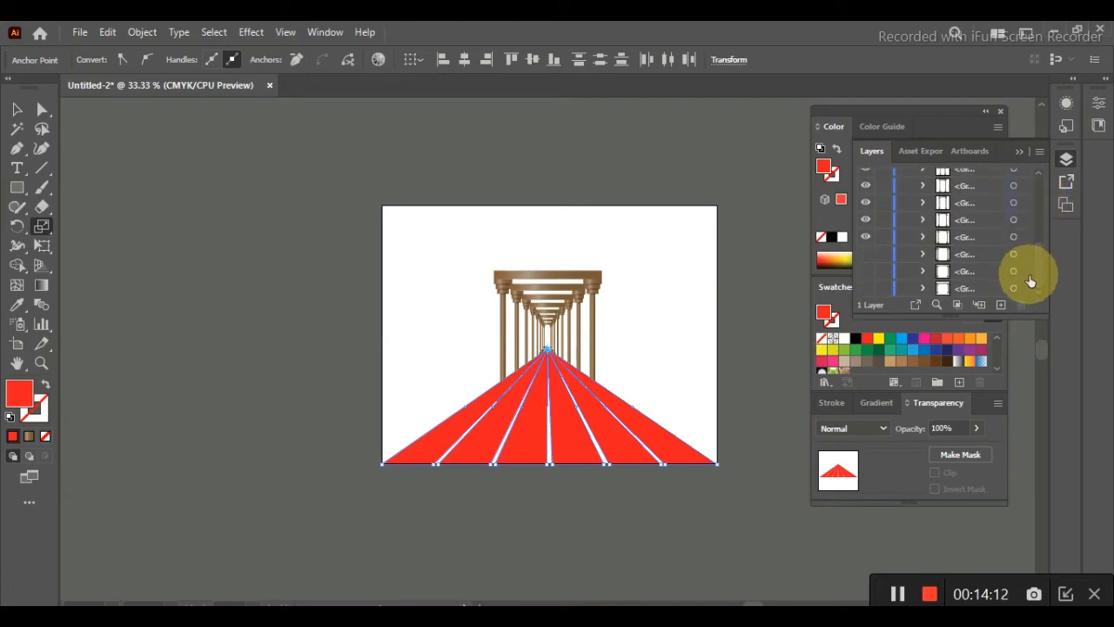
left_click(865, 274)
left_click(865, 287)
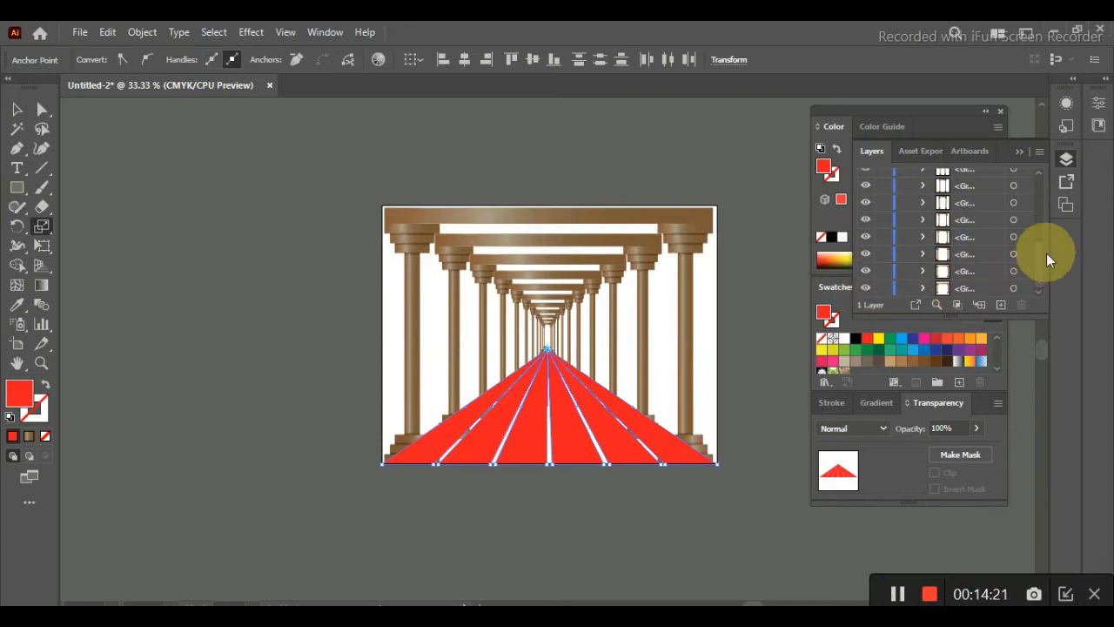
left_click_drag(1041, 250, 1024, 293)
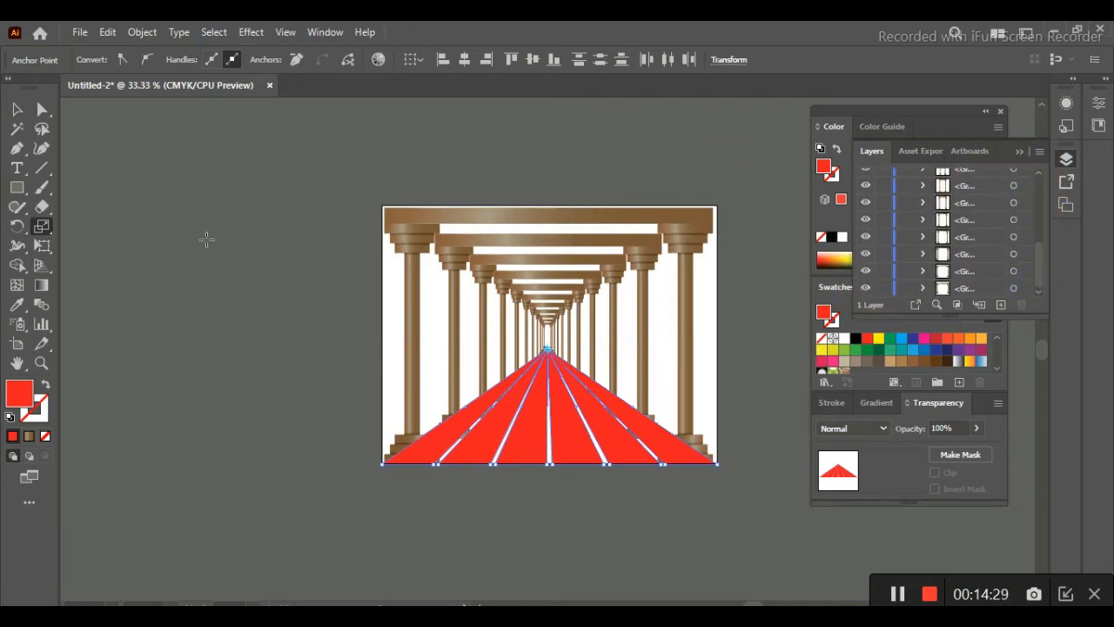
Select the converging red floor strips and send them to the back, behind the column frames
left_click(16, 109)
left_click(470, 438)
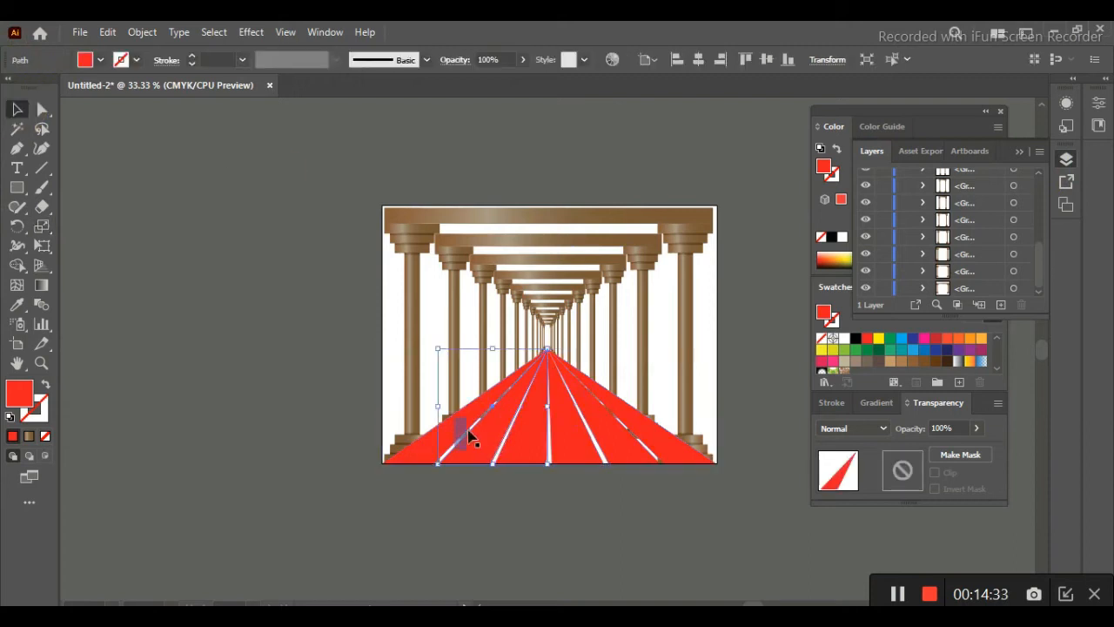
left_click_drag(436, 461, 382, 462)
left_click(567, 442)
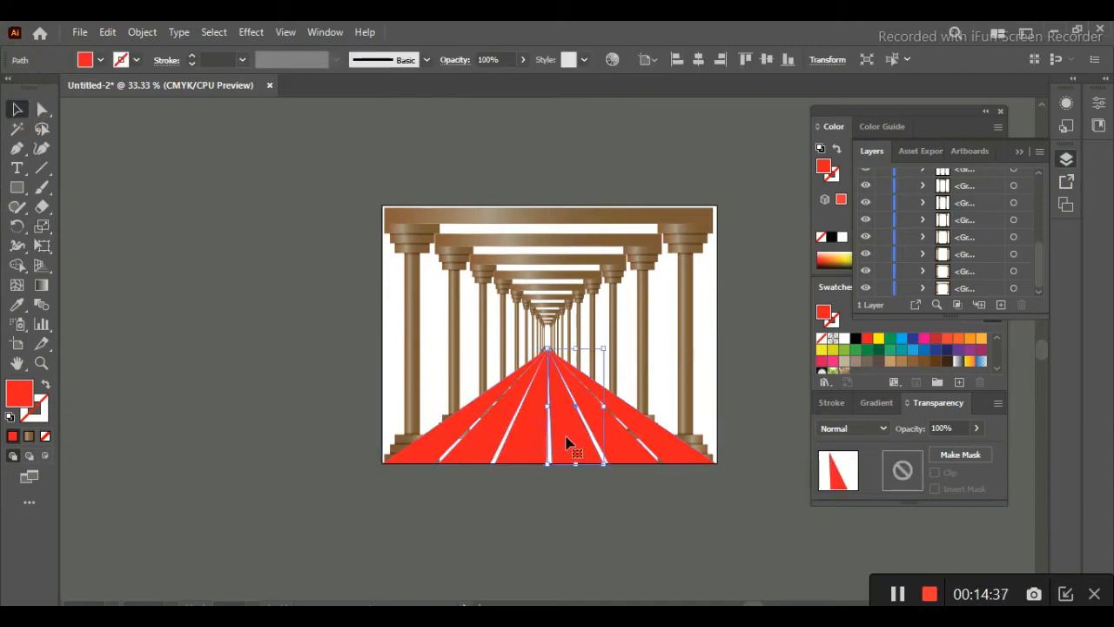
left_click(534, 437, "shift")
left_click(484, 437, "shift")
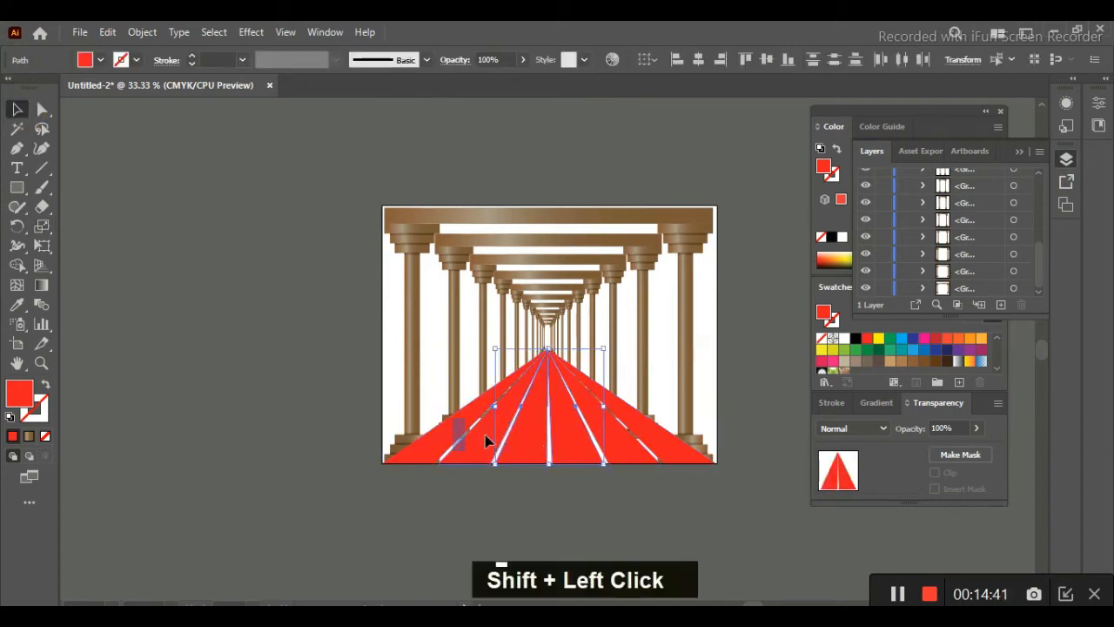
left_click(422, 456, "shift")
left_click(657, 453, "shift")
left_click(616, 458, "shift")
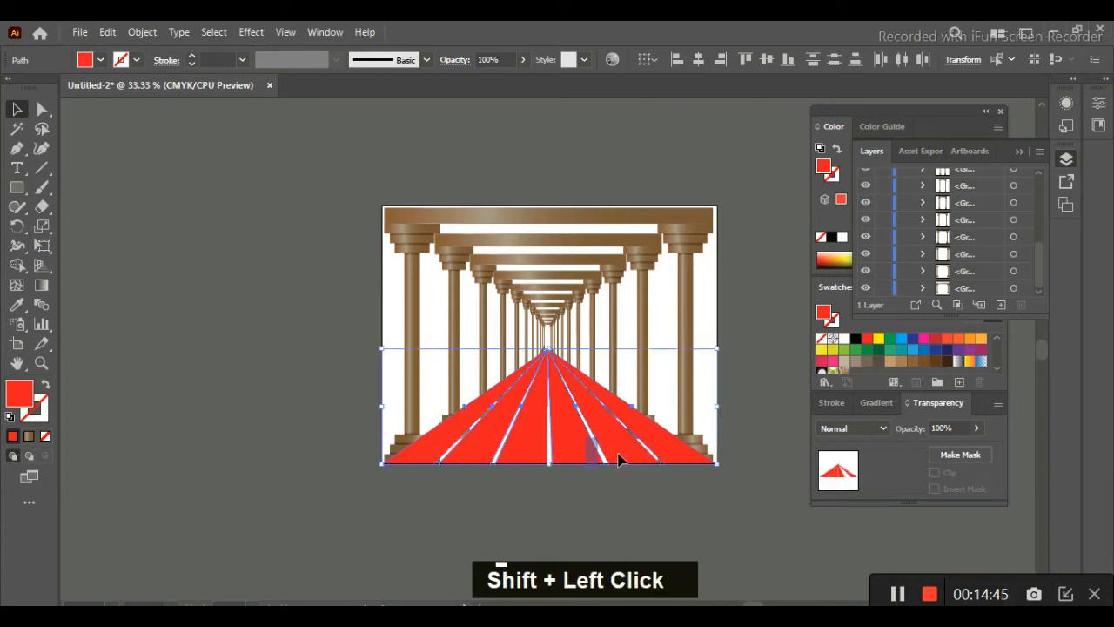
left_click(592, 457, "shift")
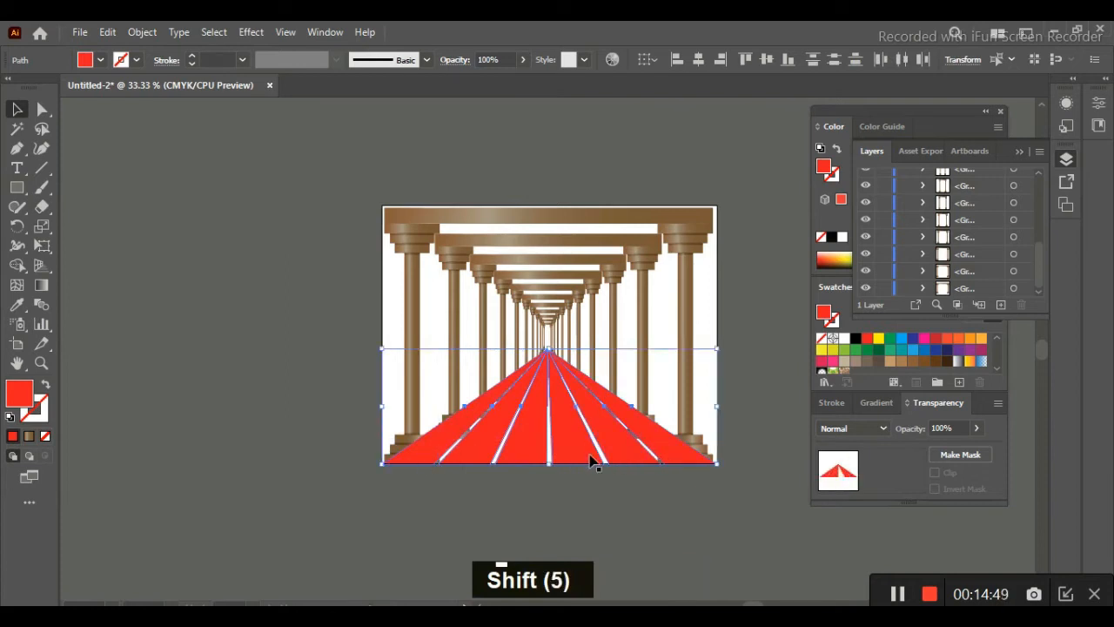
right_click(592, 459)
mouse_move(655, 373)
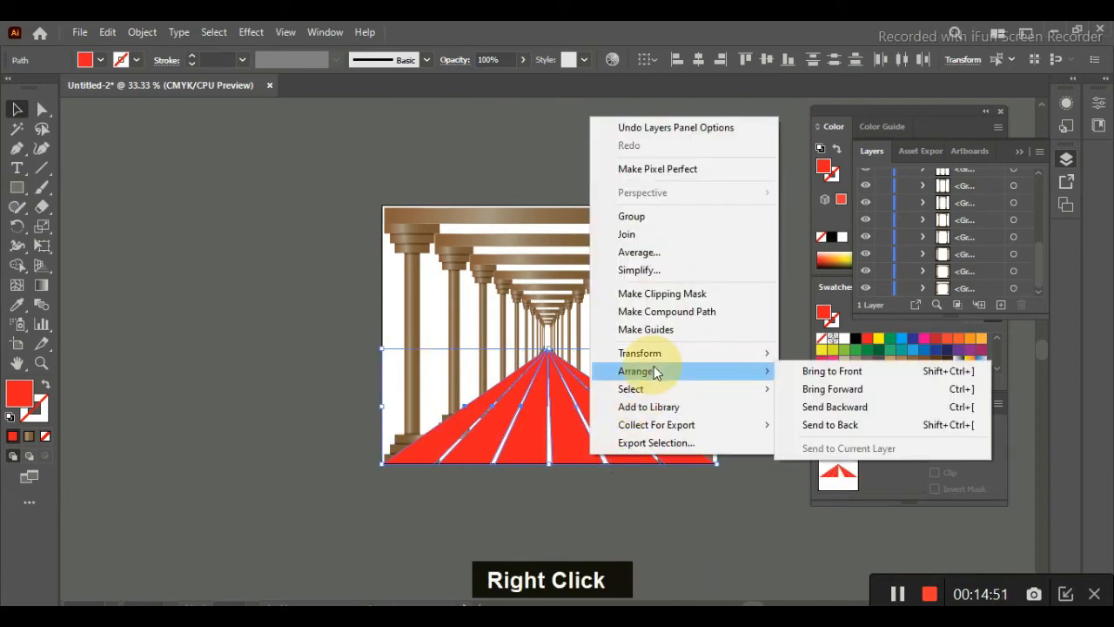
left_click(830, 424)
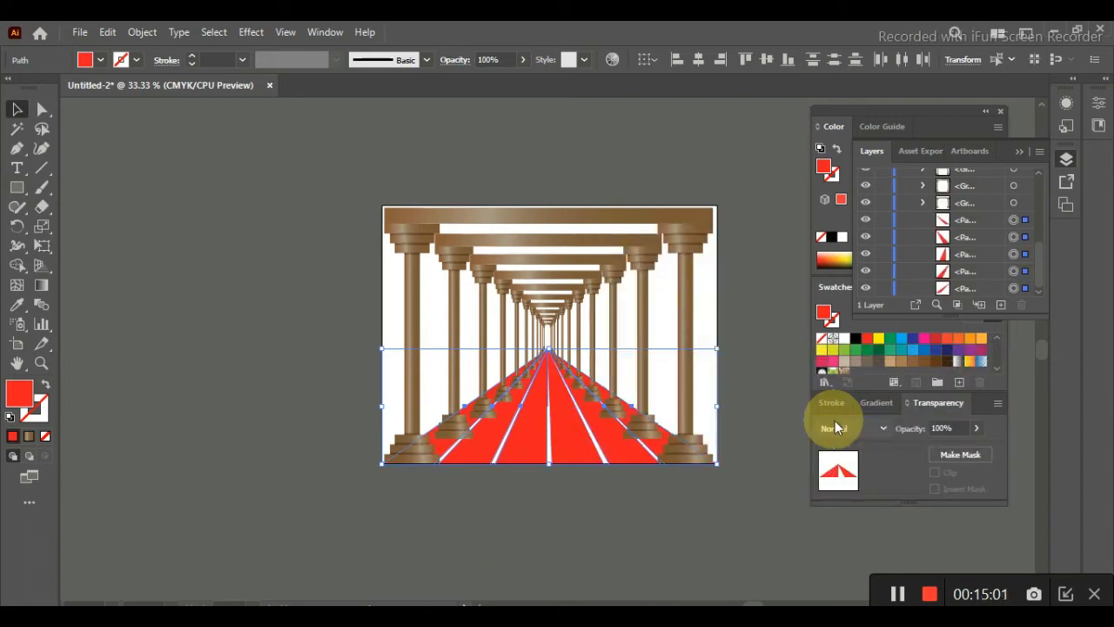
key("ctrl+equal")
key("ctrl+equal")
key("ctrl+equal")
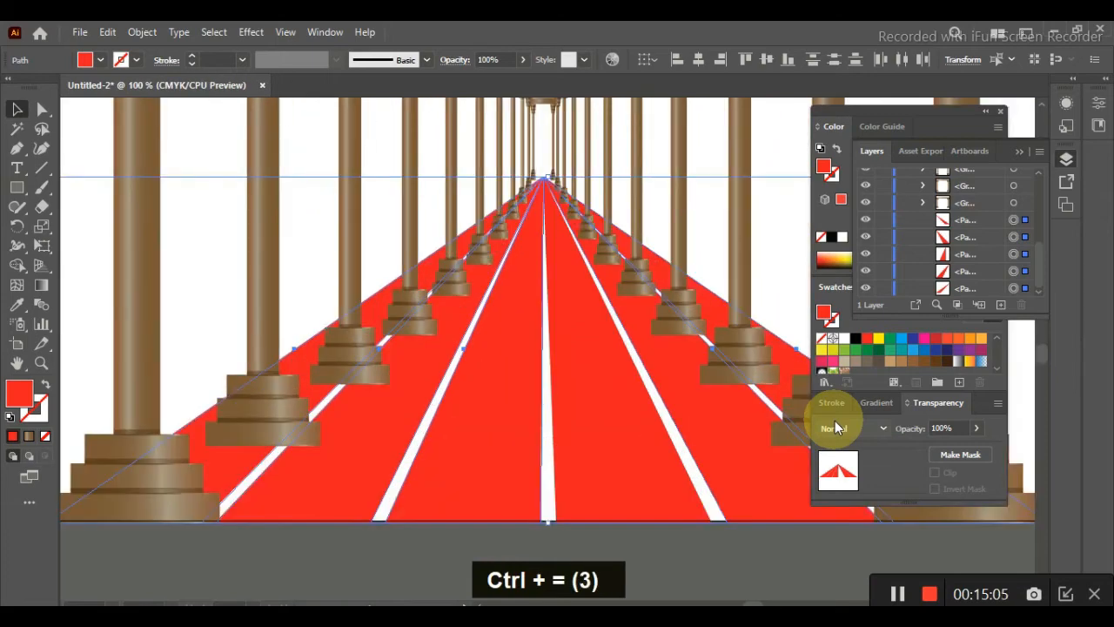
Group the selected red floor strips into one object
left_click(760, 603)
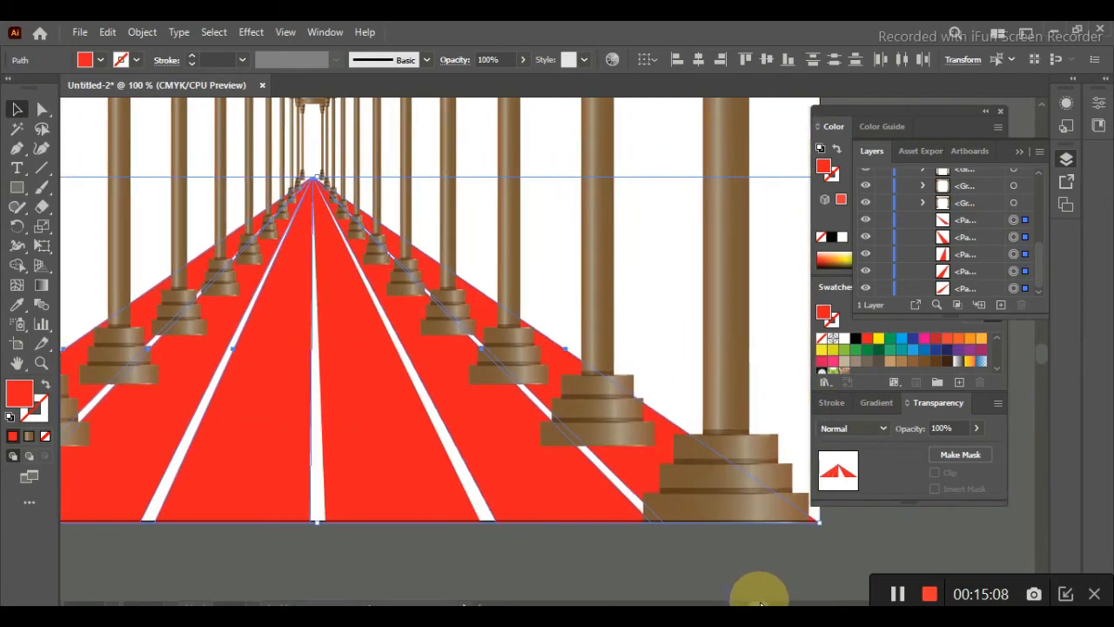
left_click_drag(760, 603, 757, 602)
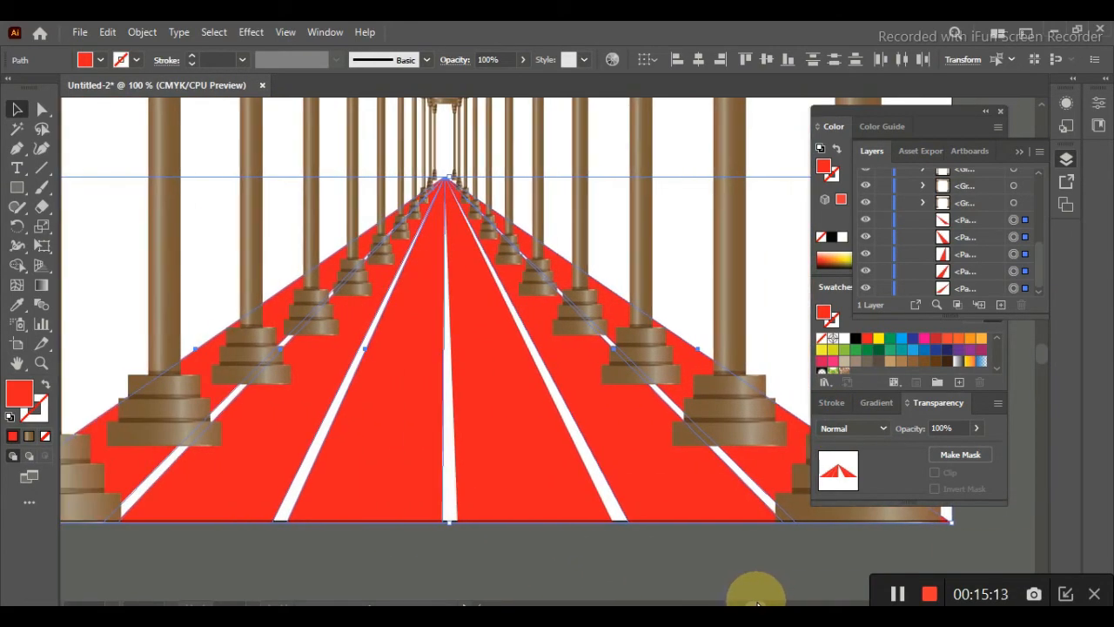
right_click(555, 421)
left_click(652, 179)
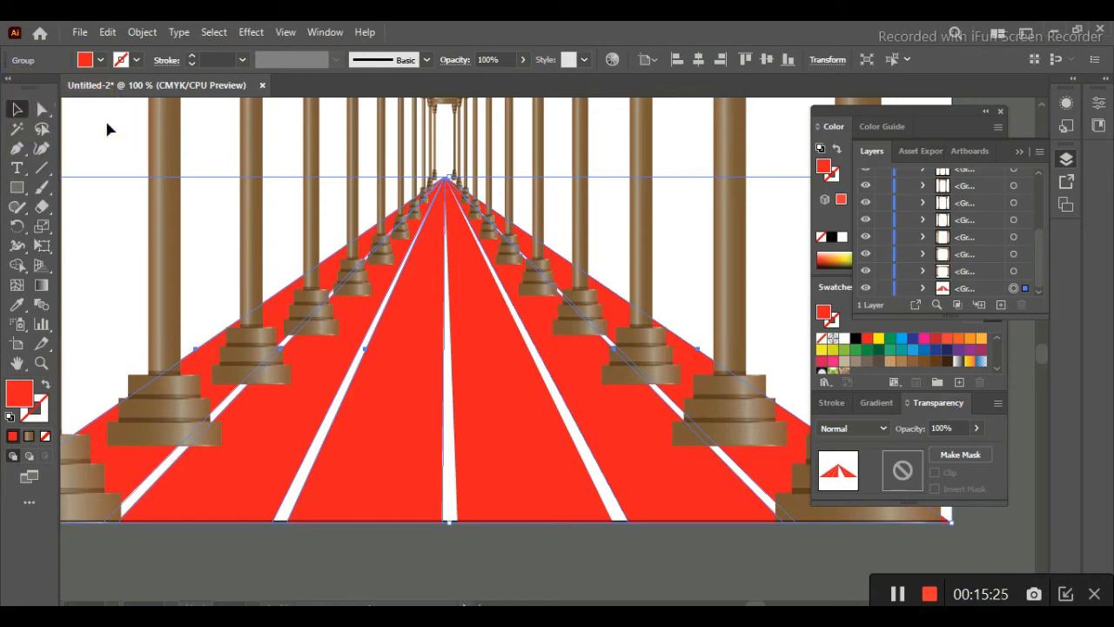
Narrow the grouped red floor slightly from its left and right sides to fit between the outermost column bases
key("ctrl+minus")
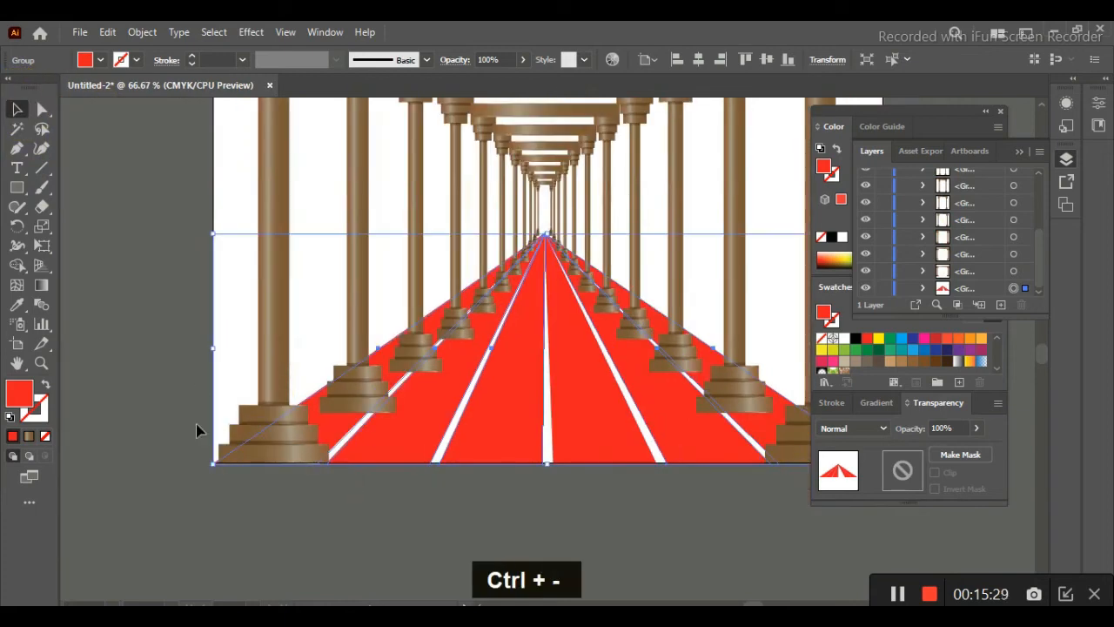
left_click_drag(217, 351, 229, 350)
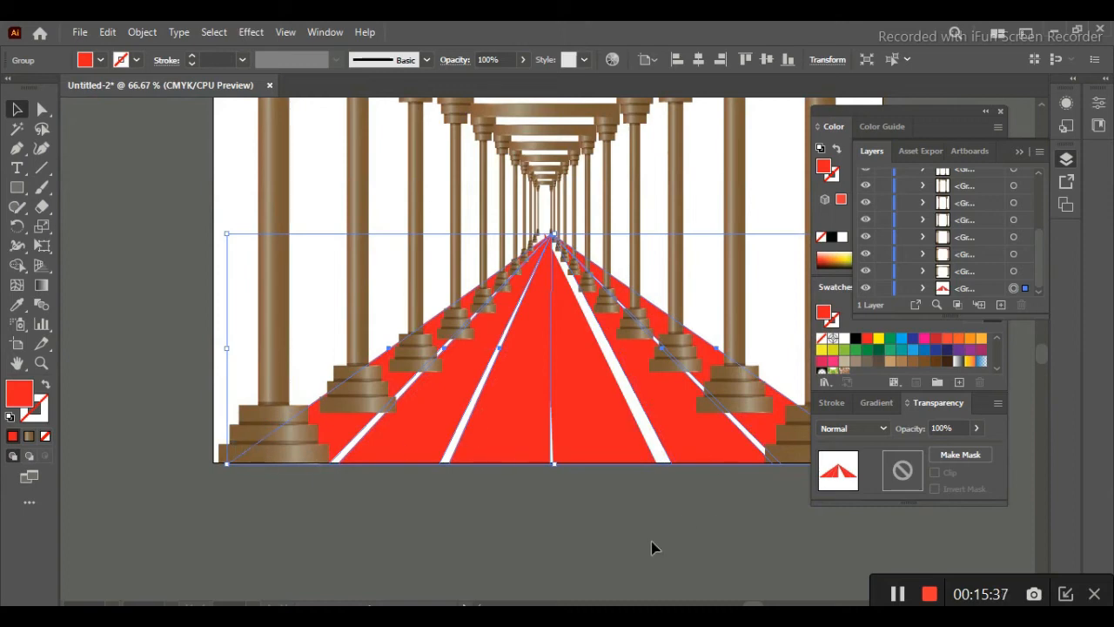
left_click_drag(755, 604, 759, 604)
left_click_drag(773, 346, 744, 364)
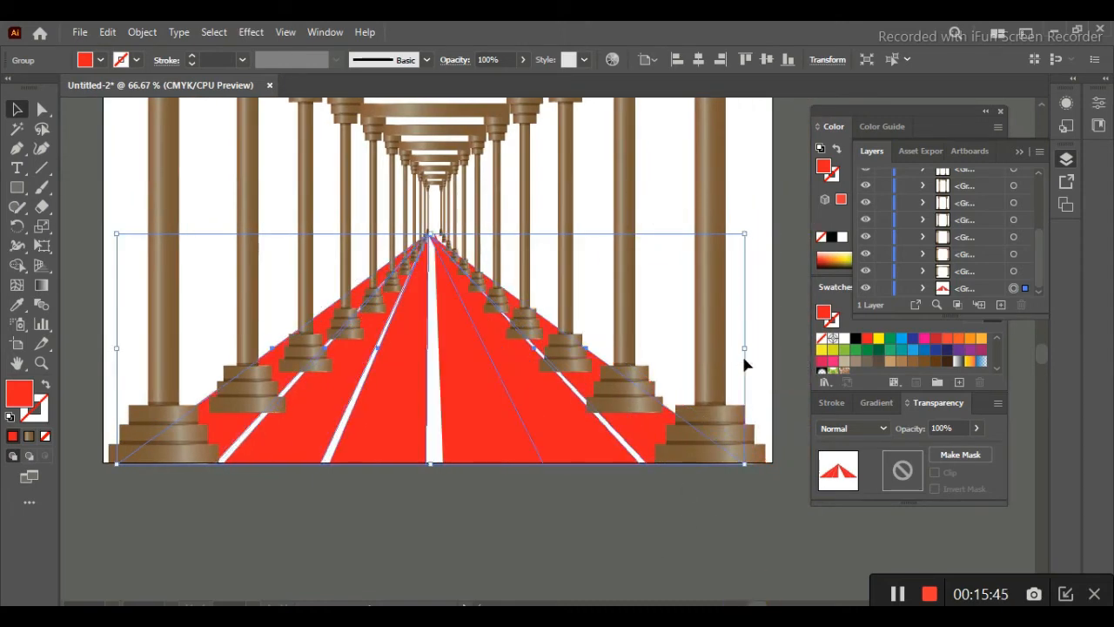
Nudge the ungrouped red strip just right of the centre line leftward and slightly up to even out the white gaps
left_click(468, 360)
key("Left")
key("Left")
key("Left")
key("Left")
key("Left")
key("Left")
key("Left")
key("Left")
key("Left")
key("Up")
key("Up")
key("Up")
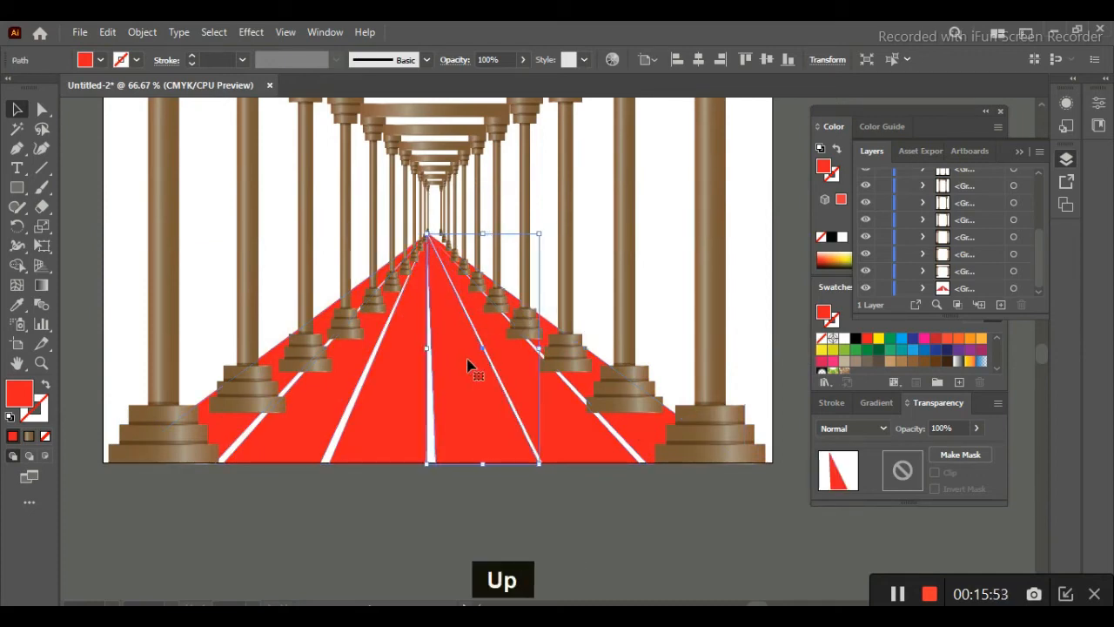
key("Down")
key("Left")
key("Right")
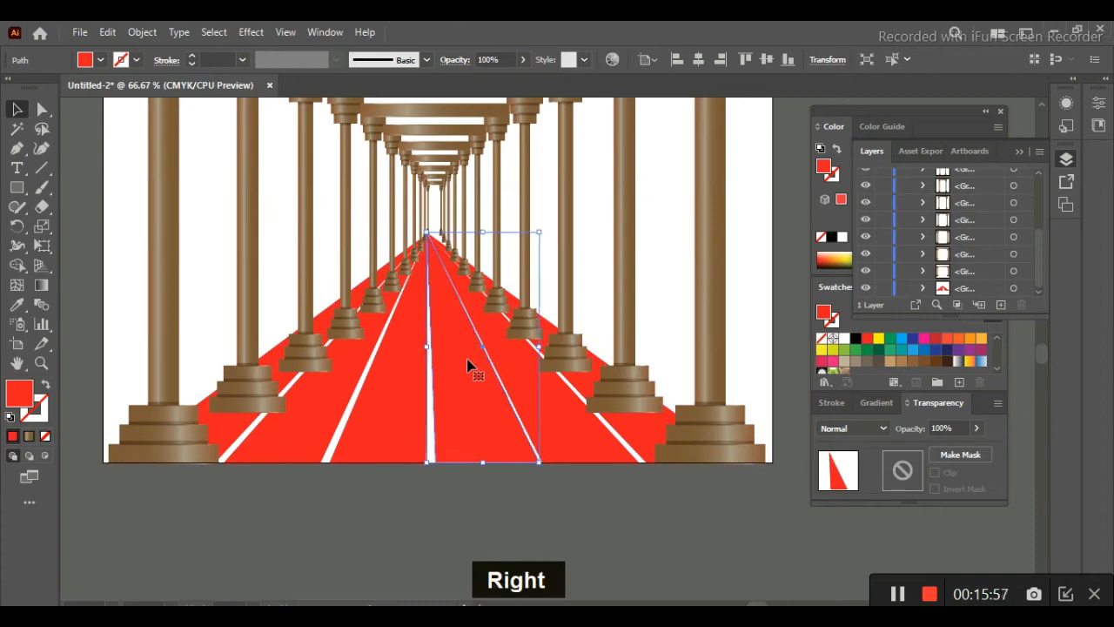
key("Left")
Select the nudged strip together with the other red floor strips and group them all
left_click(525, 391)
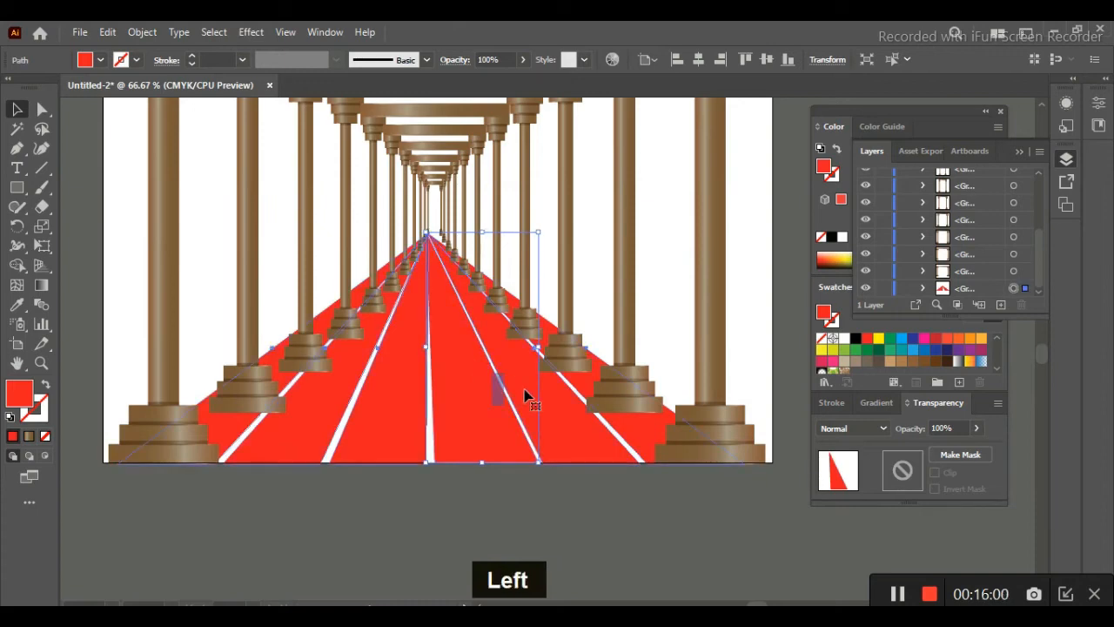
left_click(460, 406)
left_click(326, 417, "shift")
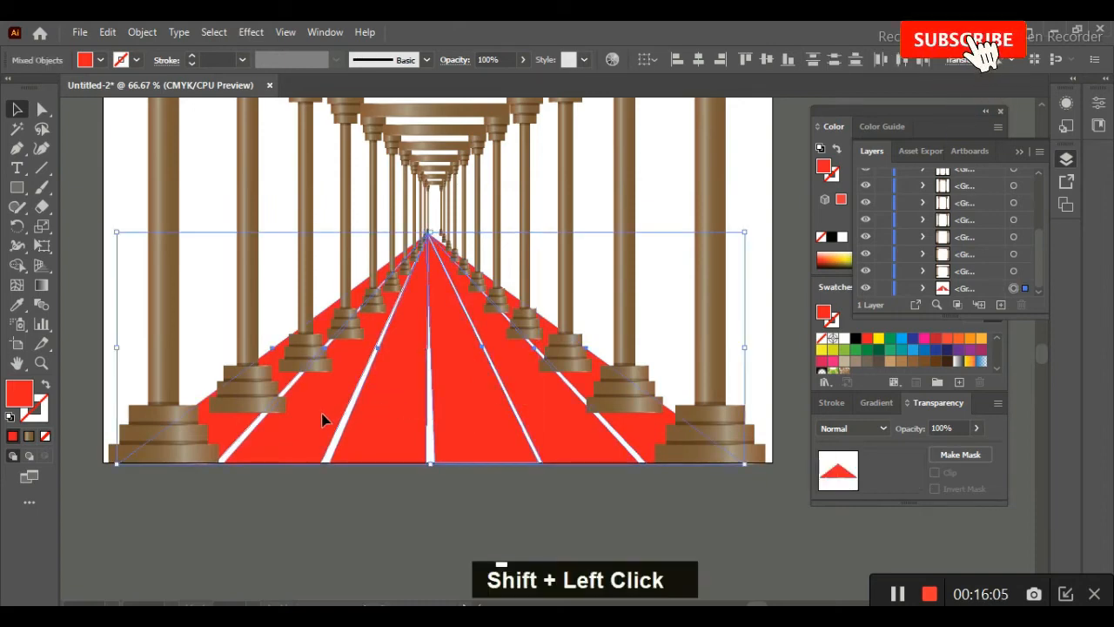
left_click(293, 410, "shift")
left_click(235, 441, "shift")
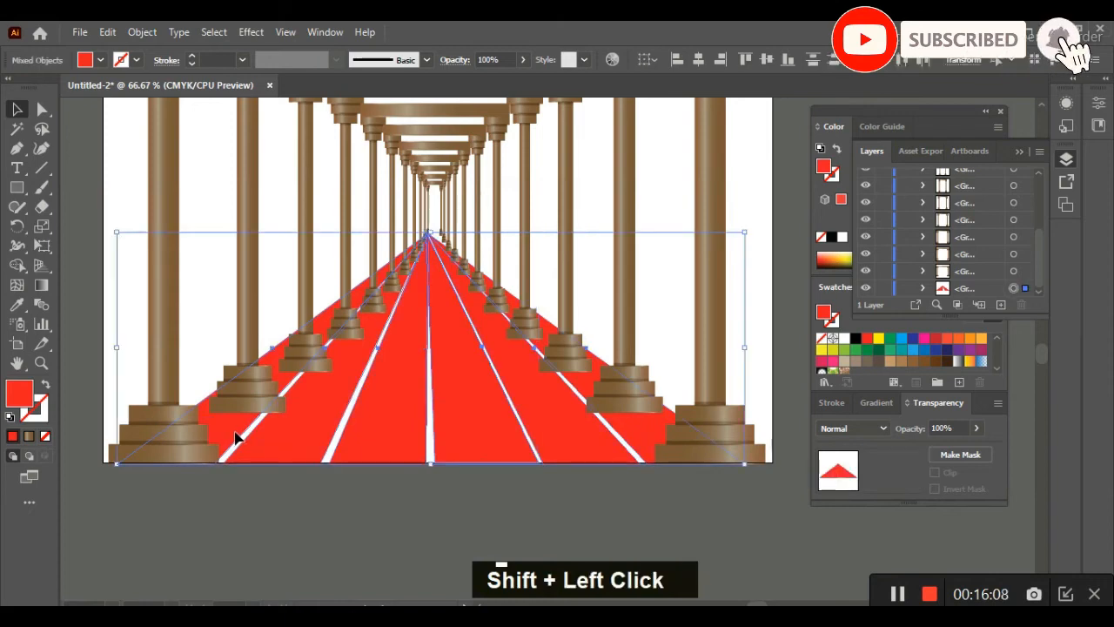
left_click(570, 424, "shift")
left_click(633, 439, "shift")
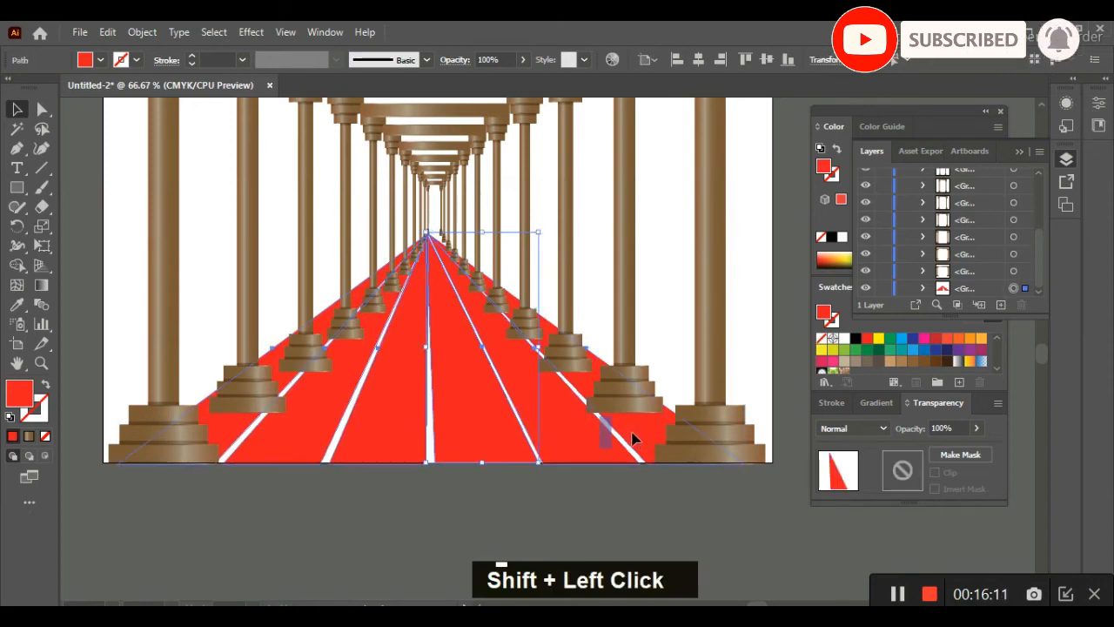
right_click(554, 446)
left_click(621, 294)
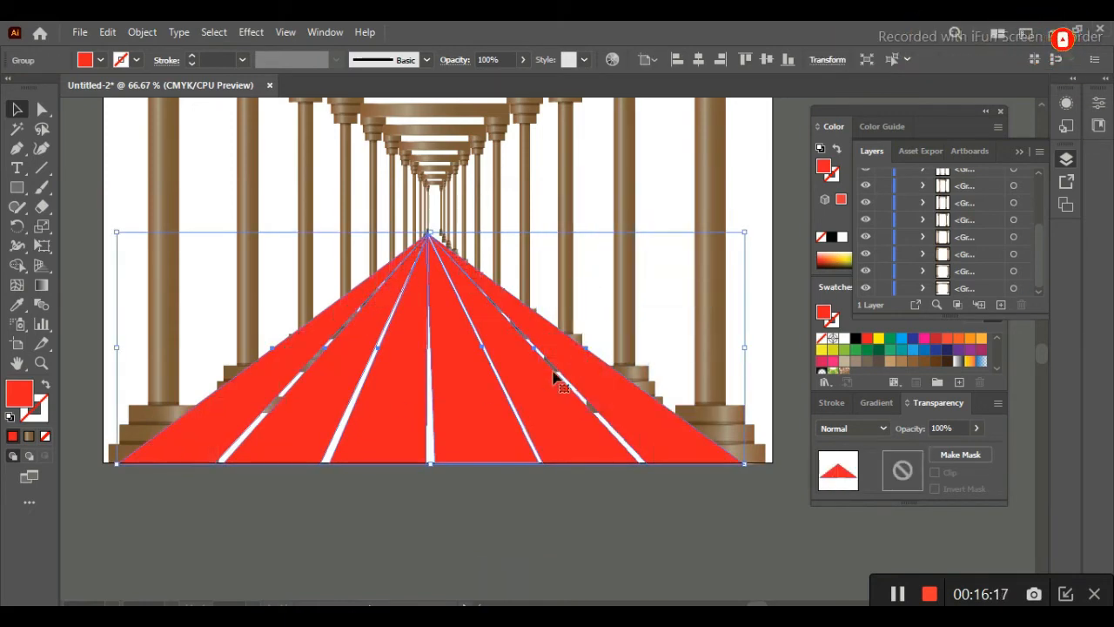
Send the regrouped red floor to the back, behind all the column frames
right_click(548, 409)
mouse_move(609, 321)
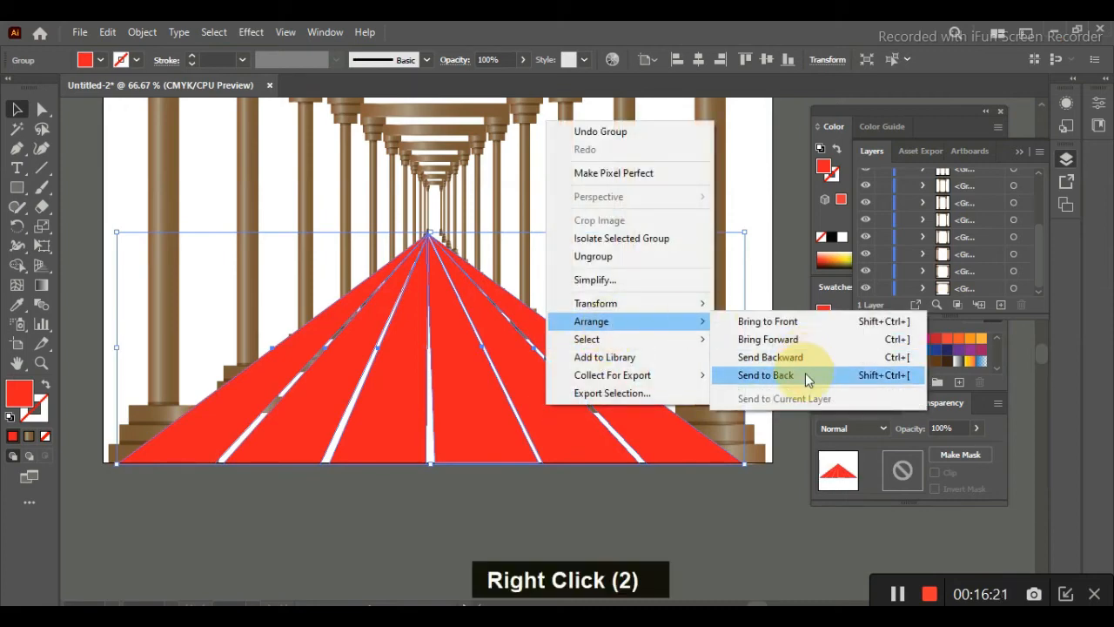
left_click(805, 377)
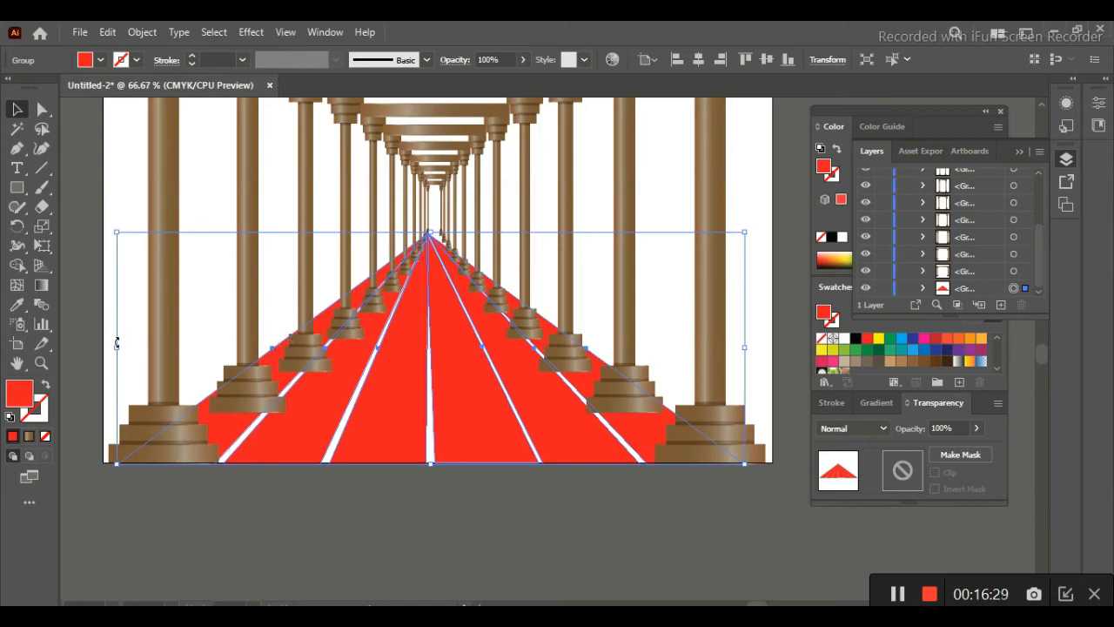
Narrow the red floor group from both sides so its apex sits centred between the smallest columns, and deselect it
left_click_drag(115, 344, 134, 367)
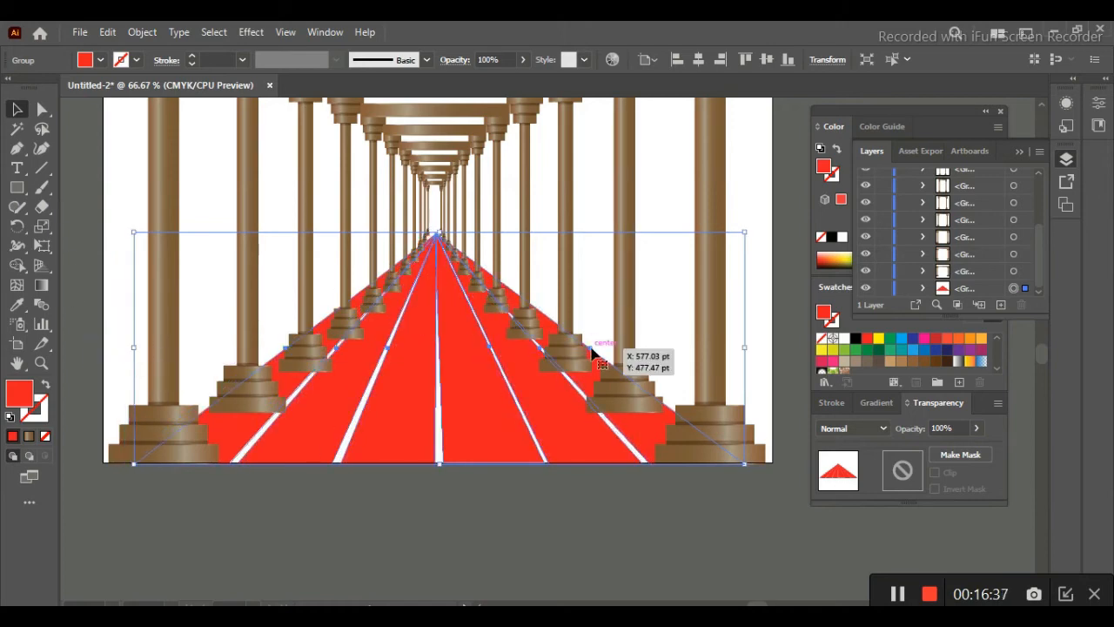
left_click_drag(747, 347, 739, 351)
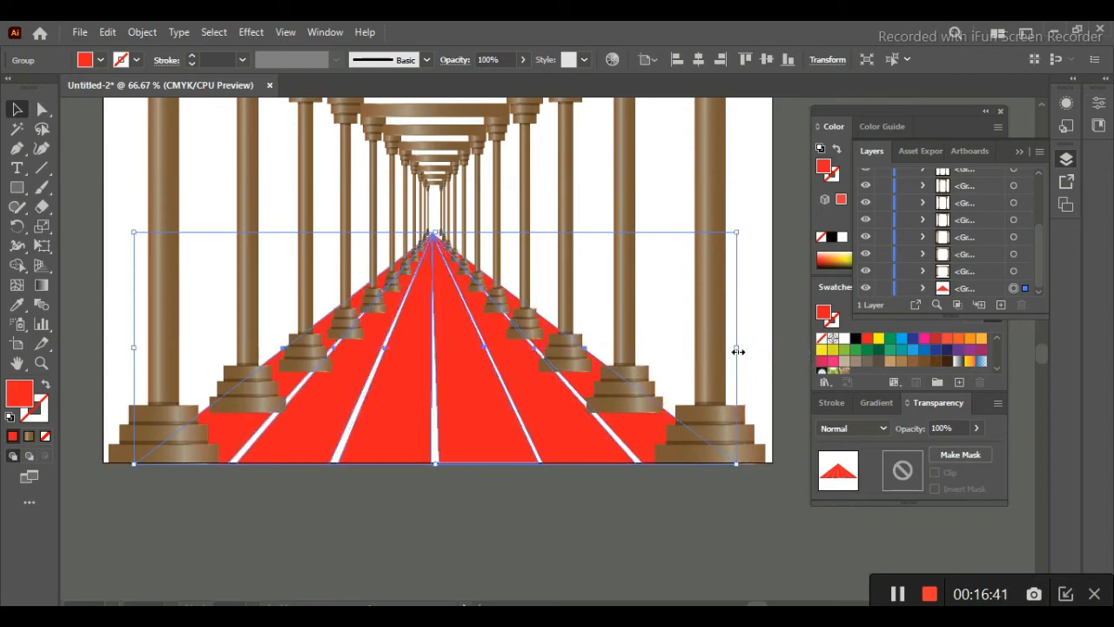
left_click(677, 227)
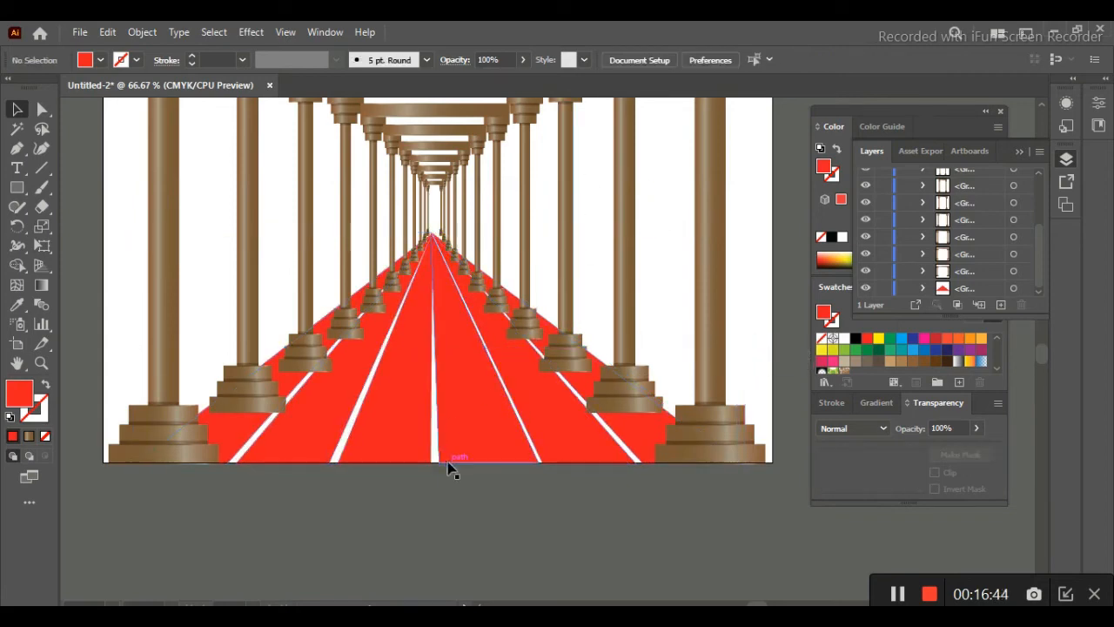
Apply Offset Path with a 4 pt offset to the red floor group
left_click(483, 435)
left_click(106, 32)
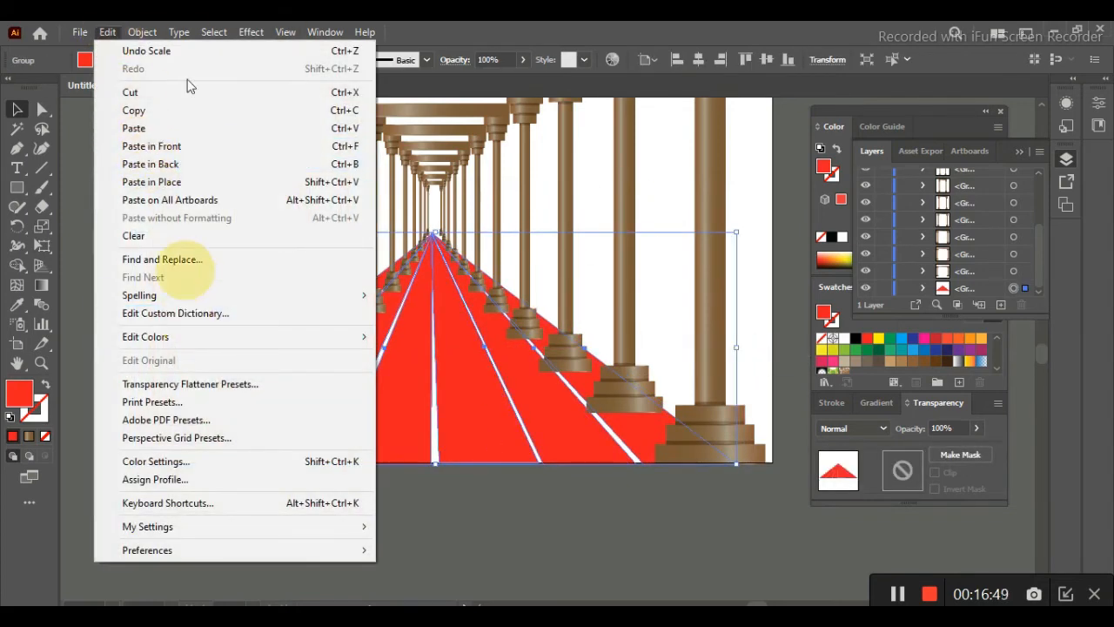
mouse_move(144, 32)
mouse_move(280, 357)
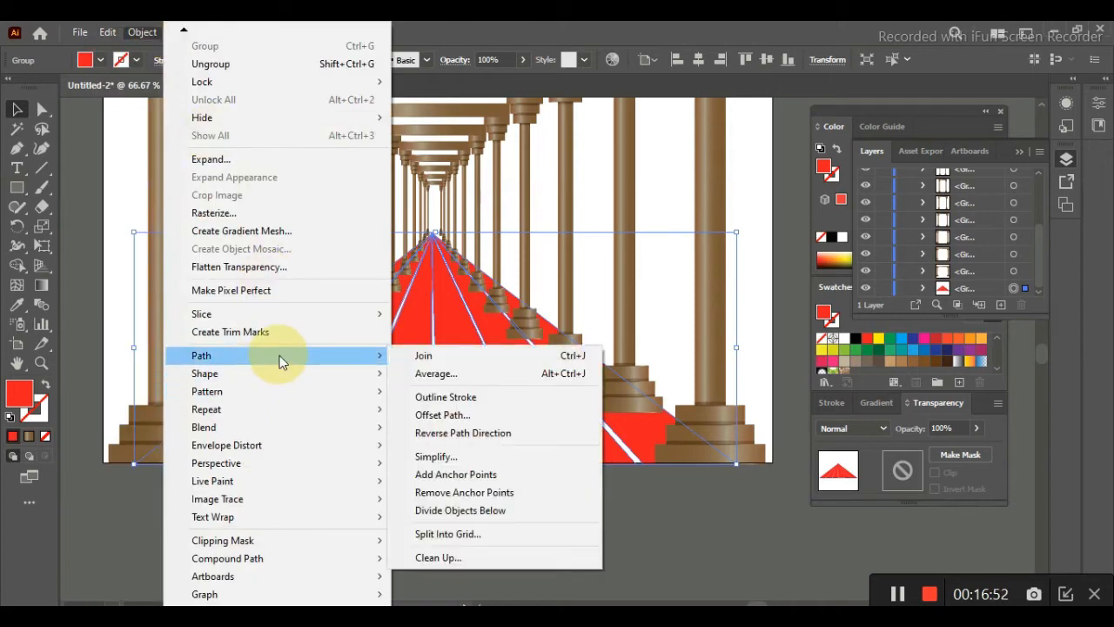
left_click(436, 422)
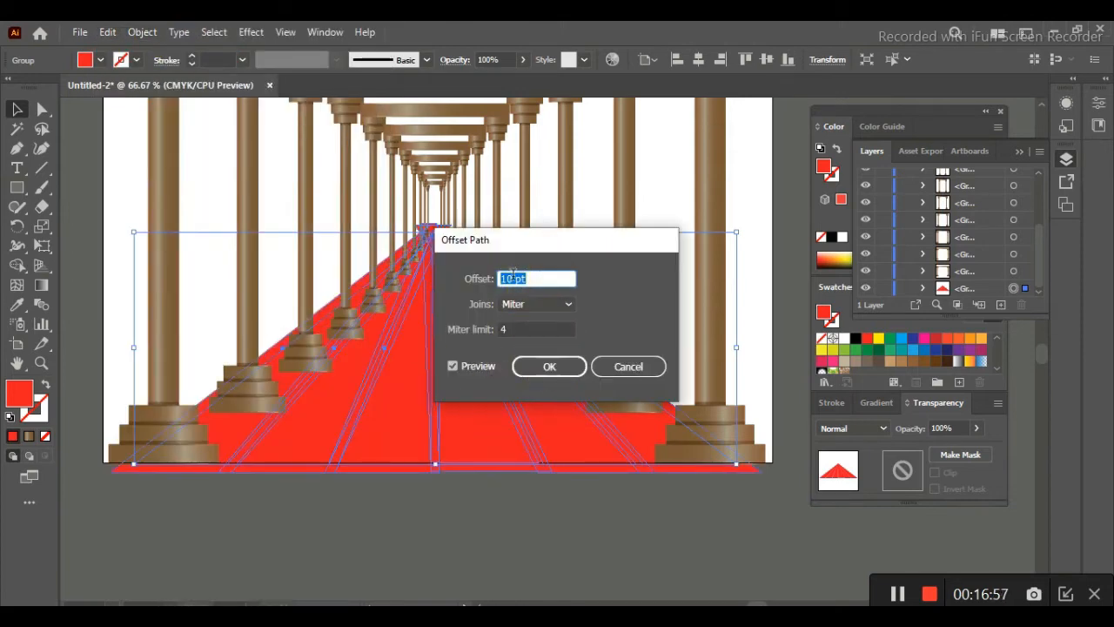
key("BackSpace")
type("4")
left_click(553, 367)
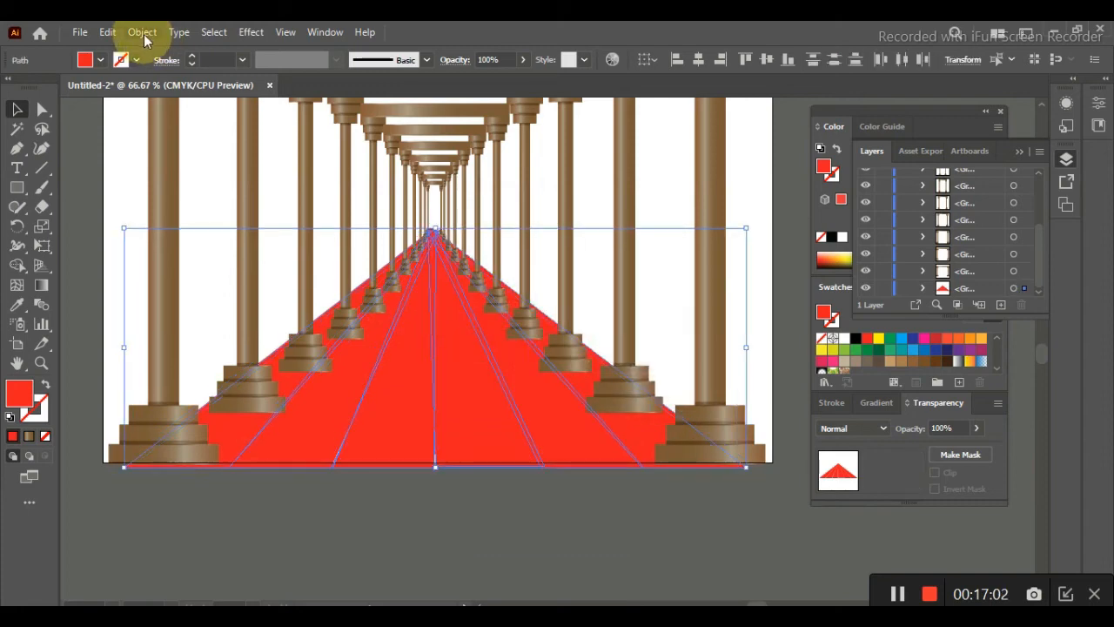
Remove the fill from the offset strip outlines and give them a grey stroke
left_click(86, 60)
left_click(10, 86)
left_click(121, 58)
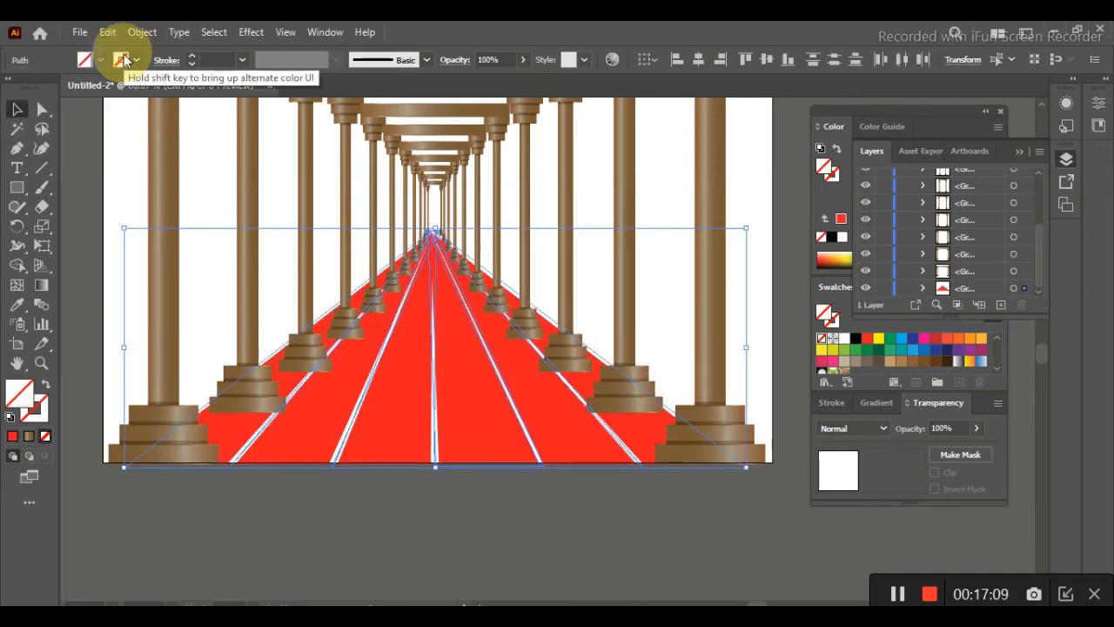
left_click(121, 58)
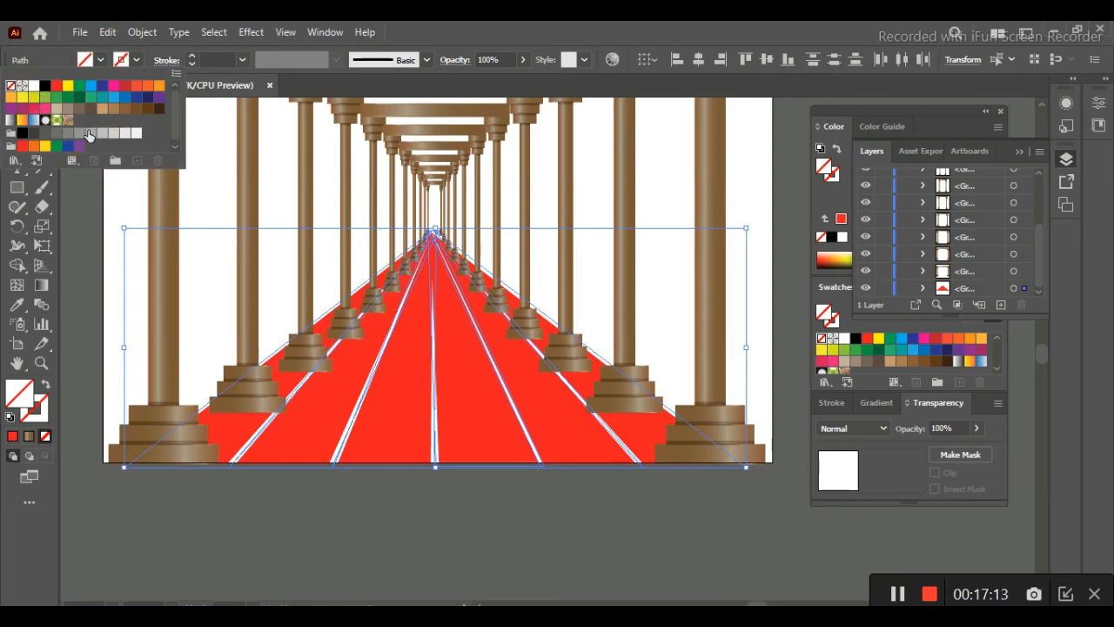
left_click(79, 135)
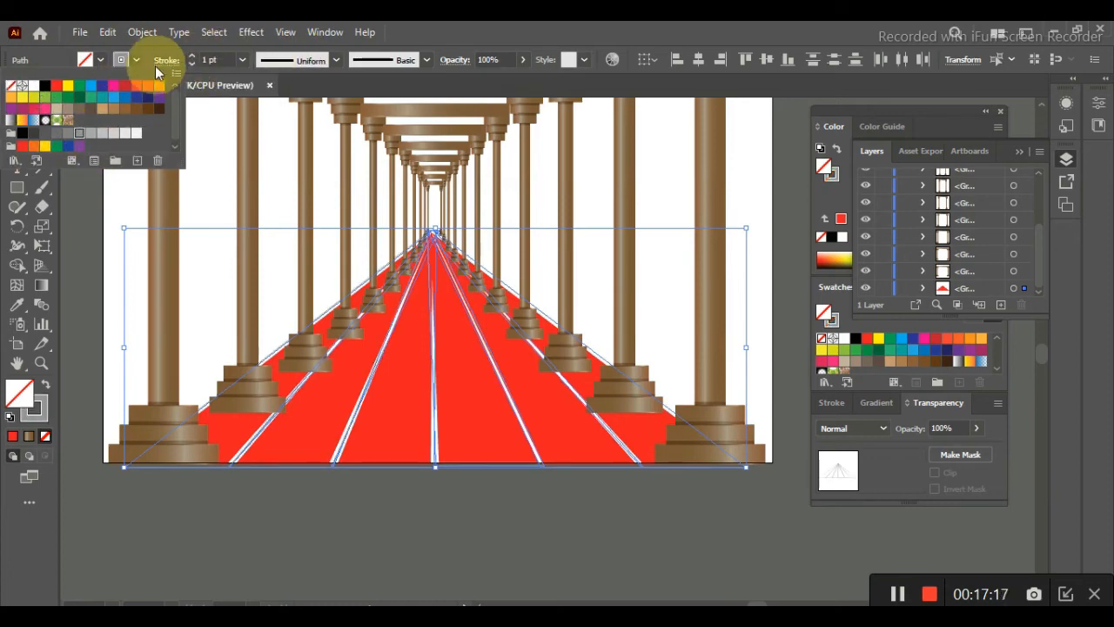
Turn the grey outlines into dashed lines with a 12 pt dash and deselect them
left_click(166, 63)
left_click(11, 172)
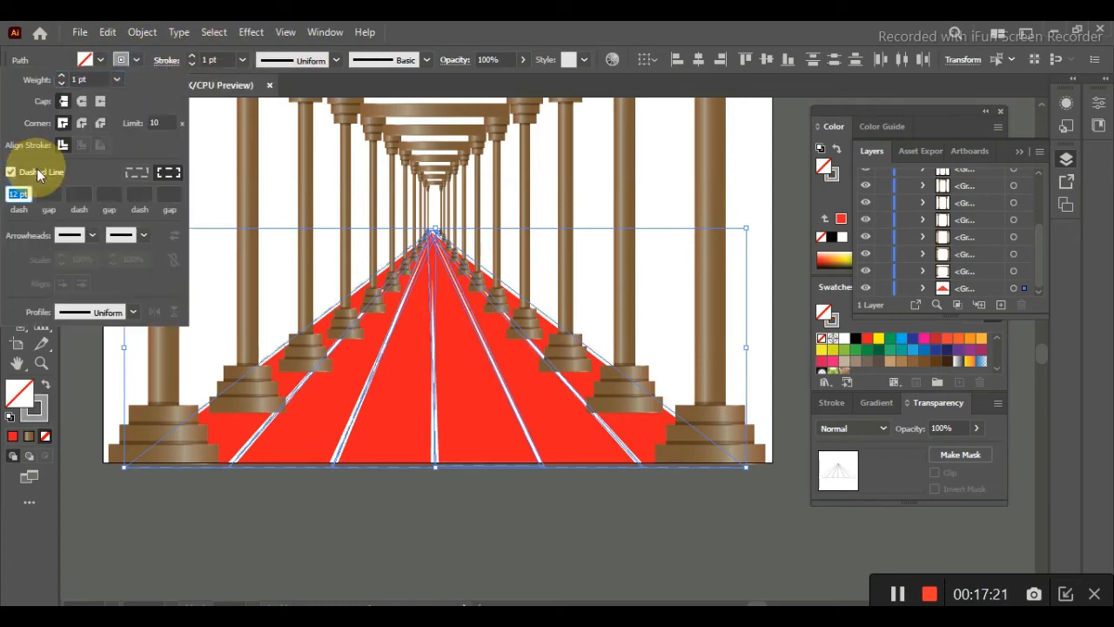
key("Return")
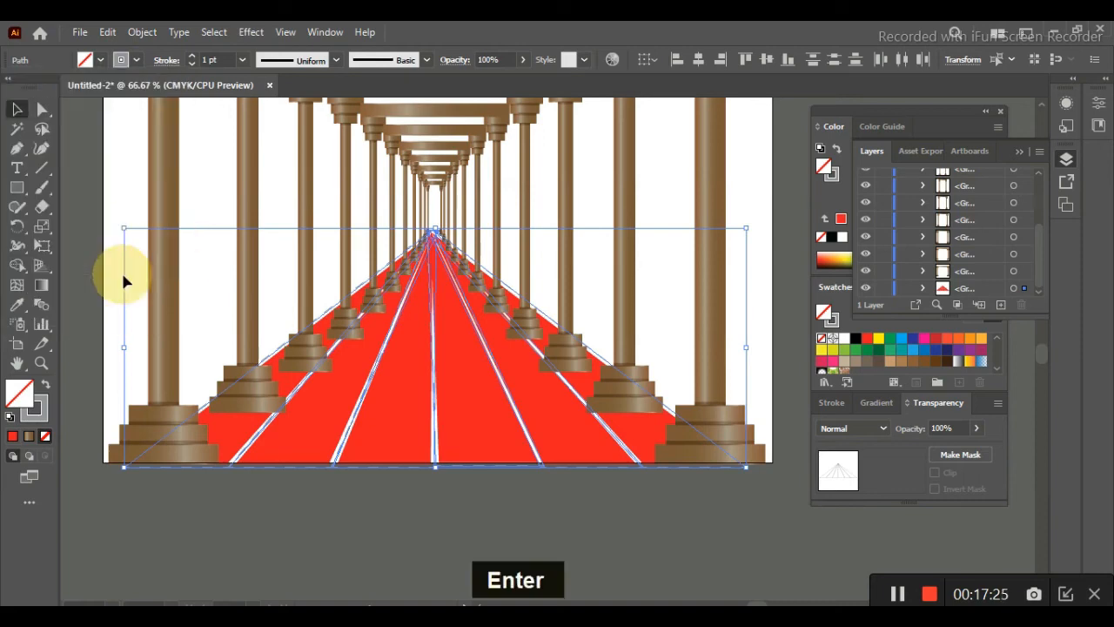
left_click(675, 209)
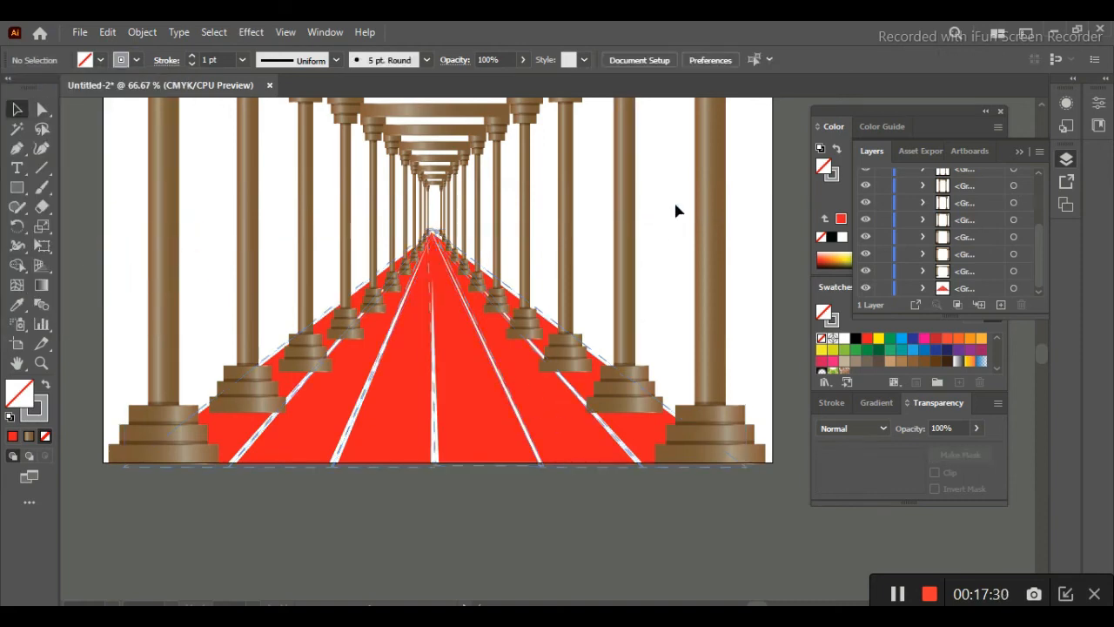
Try to change the dashed-line stroke setting on the whole red floor group, and deselect it
left_click(480, 421)
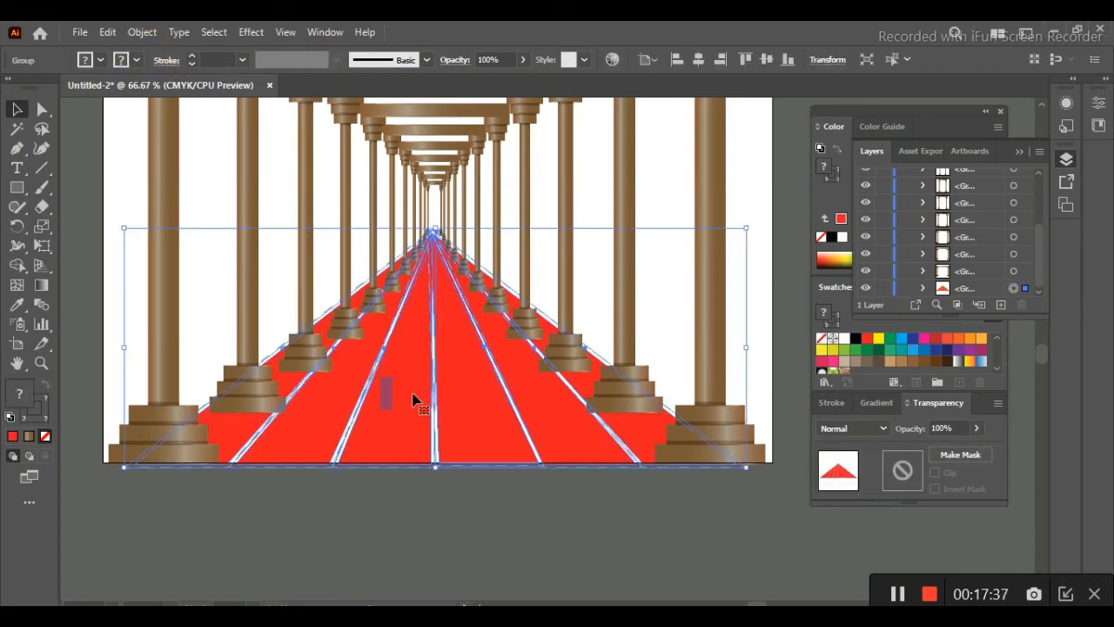
left_click(155, 61)
left_click(160, 61)
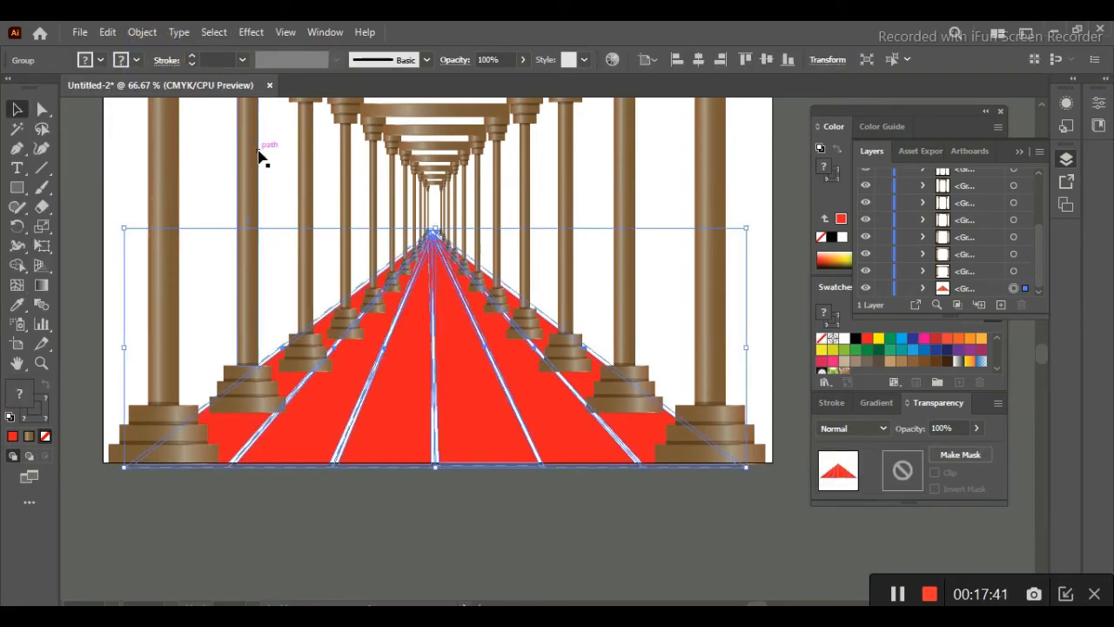
left_click(166, 60)
left_click(36, 174)
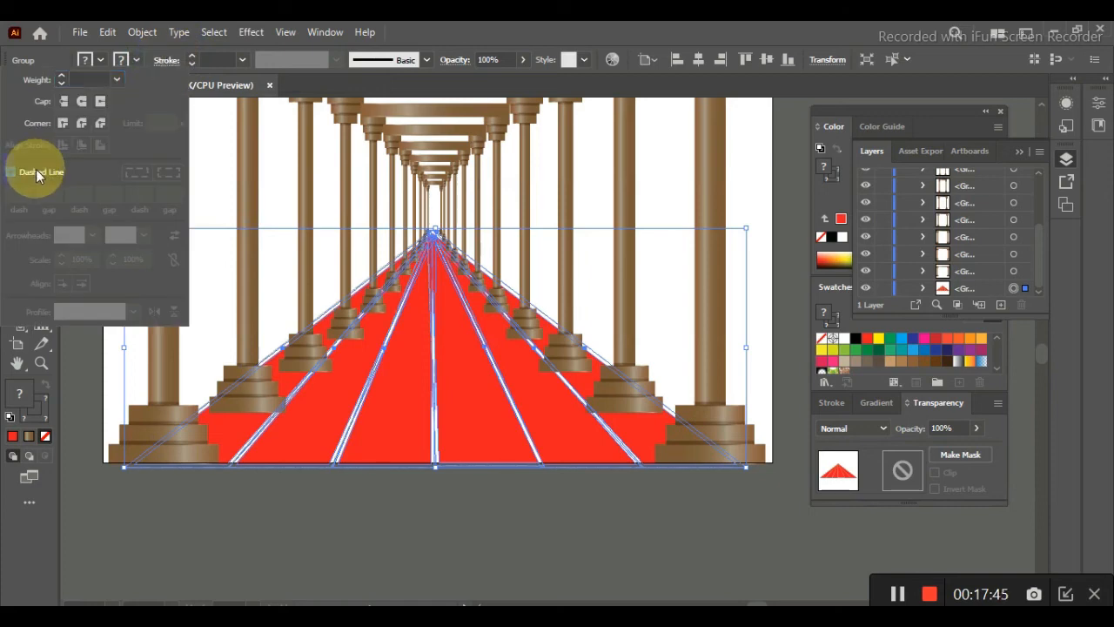
left_click(166, 59)
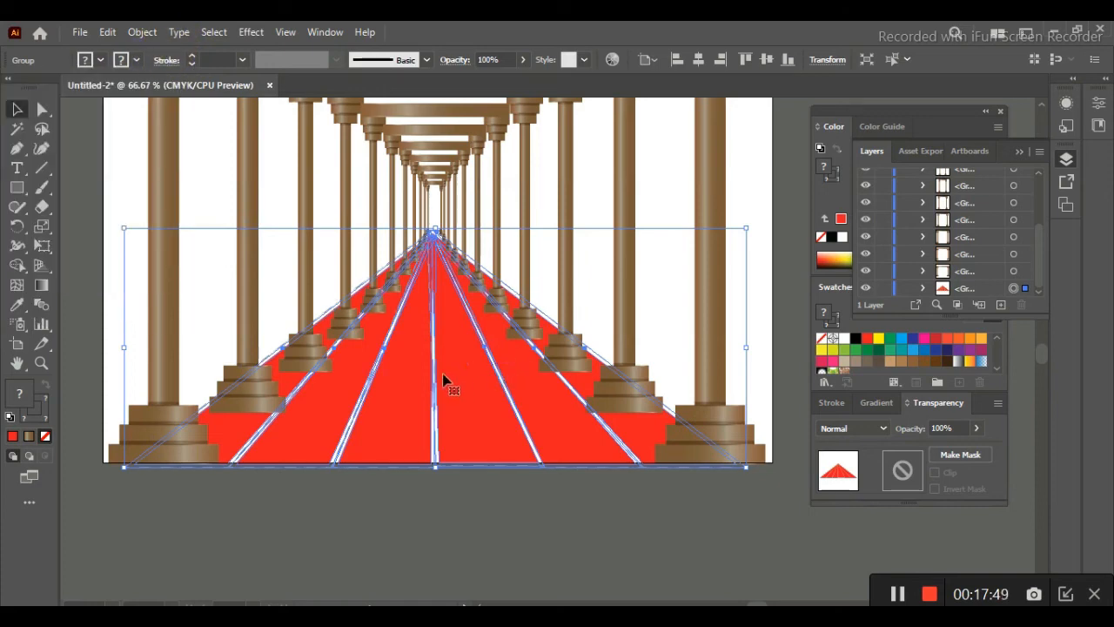
left_click(129, 159)
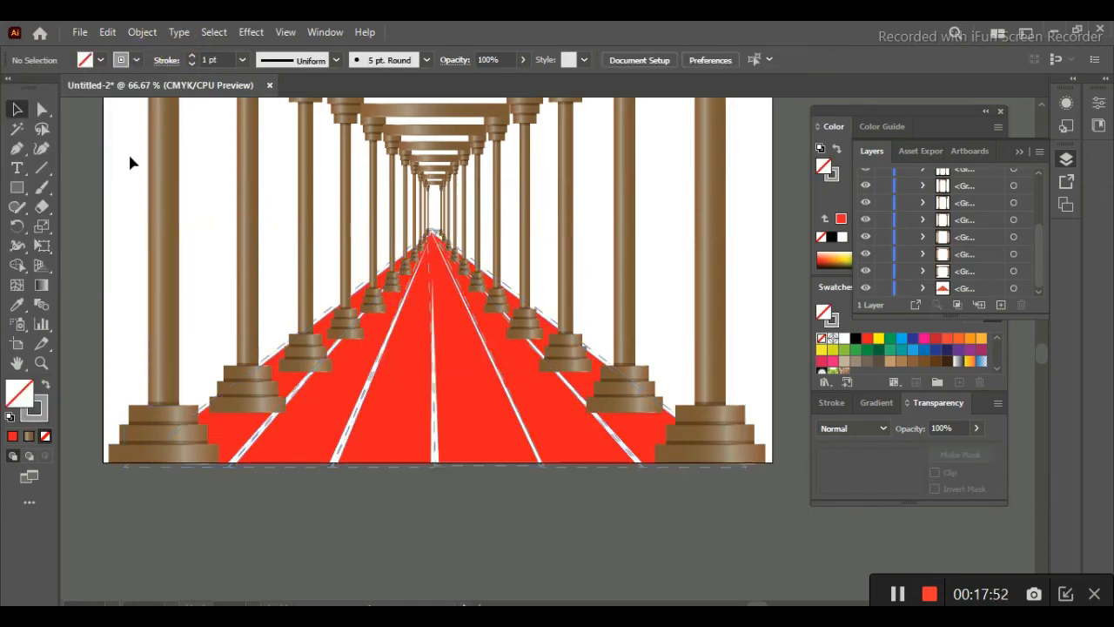
Apply one uniform light grey stroke swatch to the whole red floor group
left_click(322, 441)
left_click(164, 61)
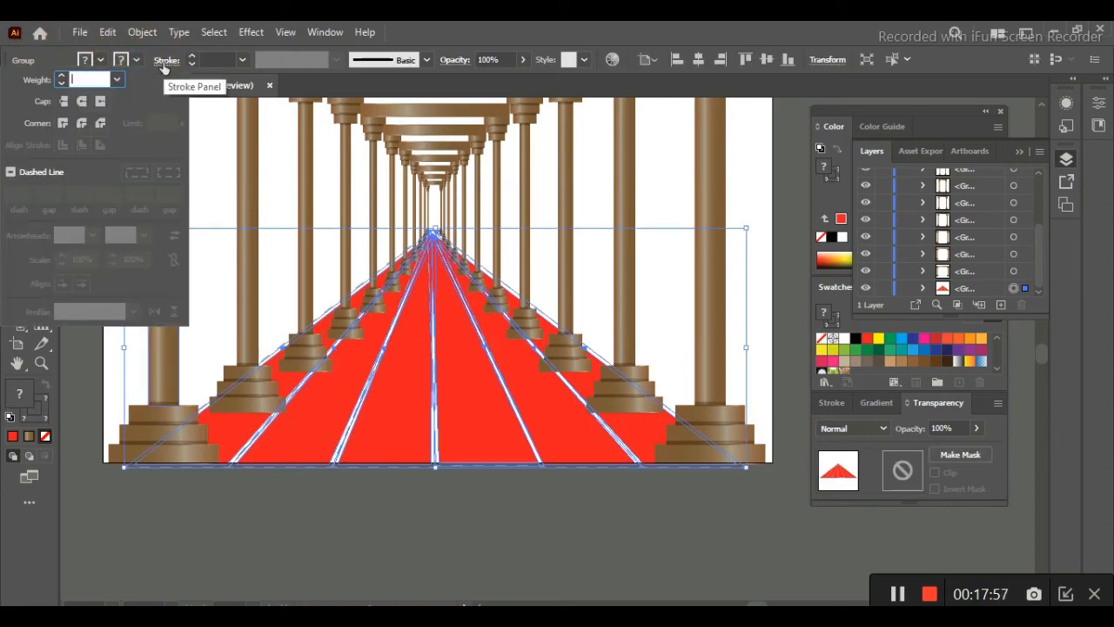
left_click(165, 60)
left_click(124, 63)
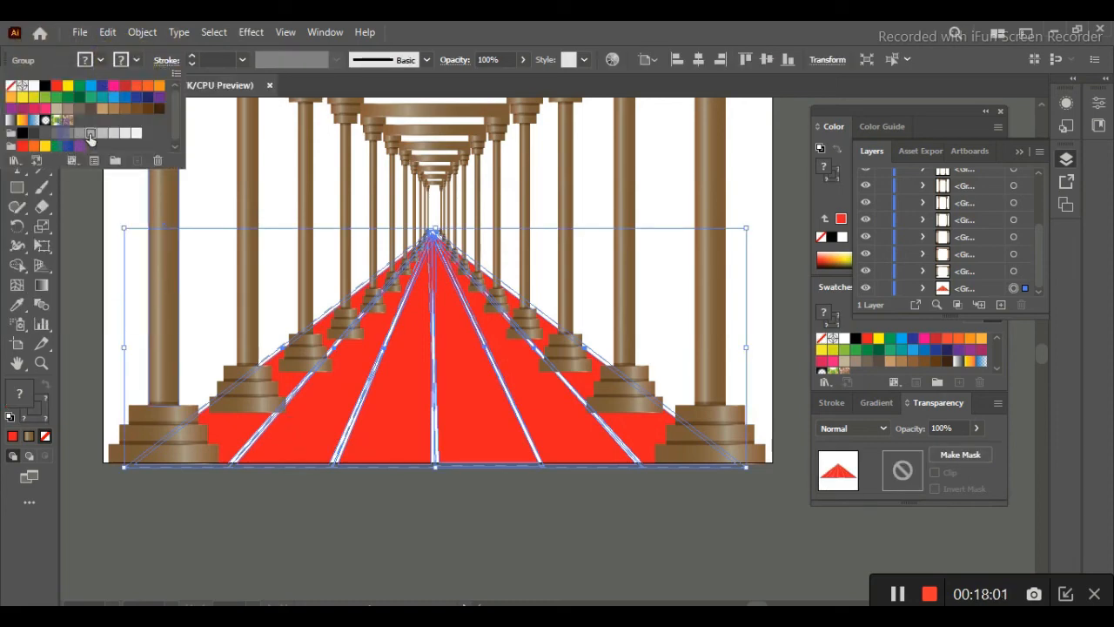
left_click(90, 135)
Turn the floor group's stroke into a dashed line with a 5 pt dash and deselect it
left_click(165, 63)
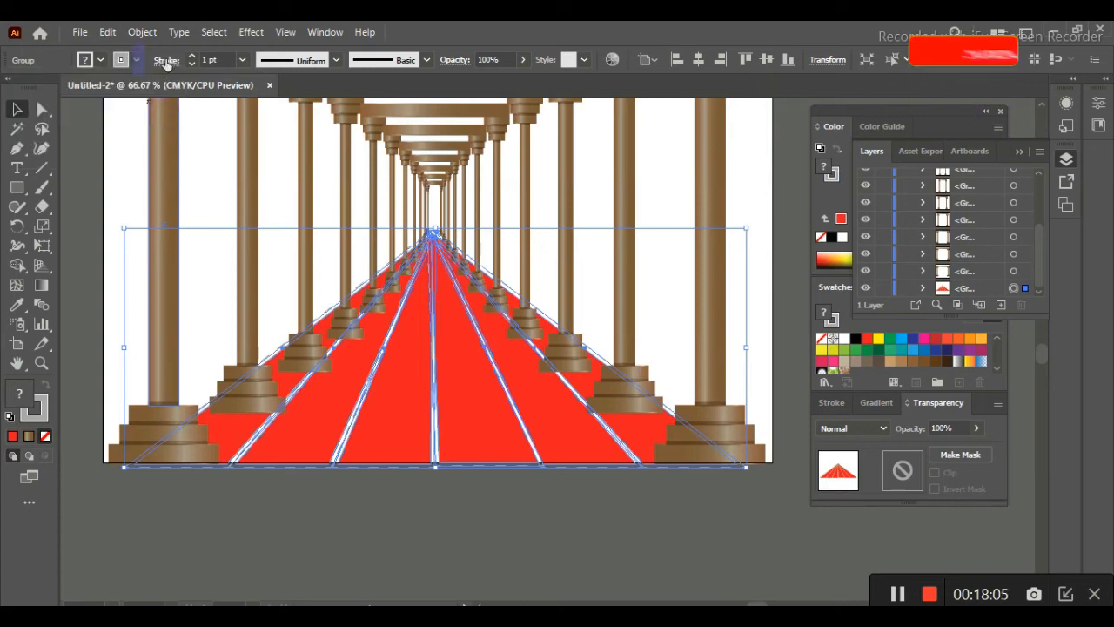
left_click(165, 61)
left_click(42, 173)
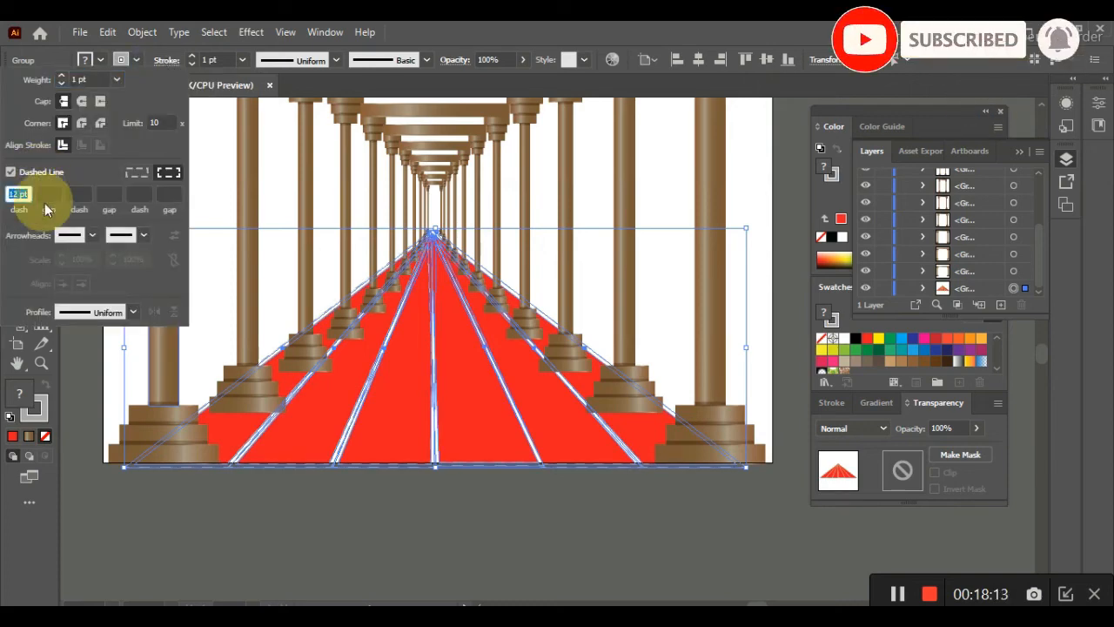
type("5")
key("BackSpace")
key("Return")
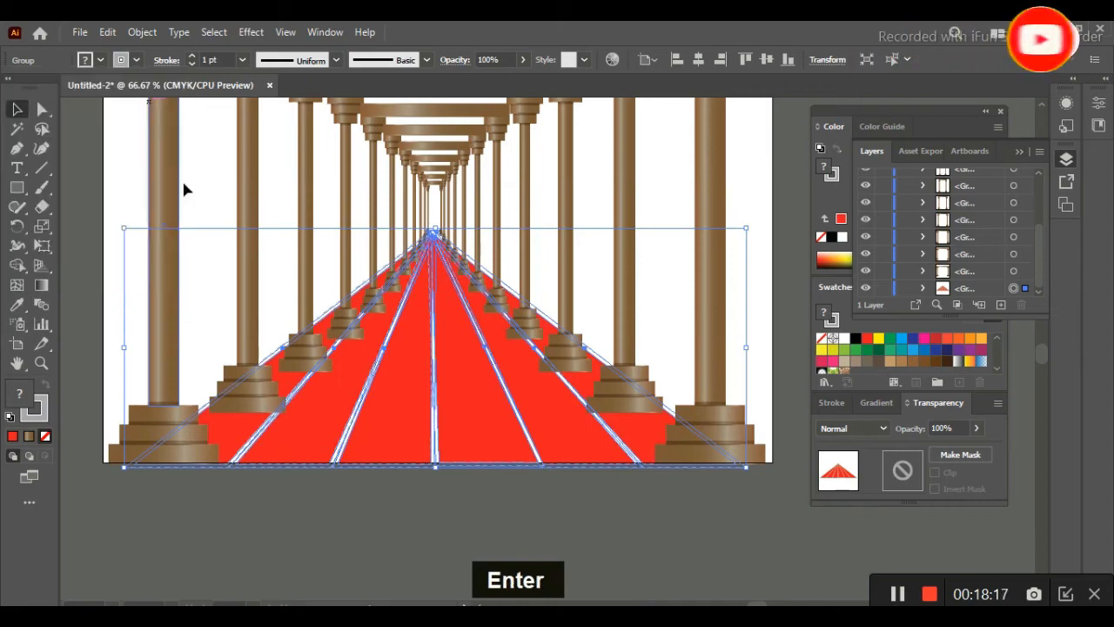
left_click(123, 183)
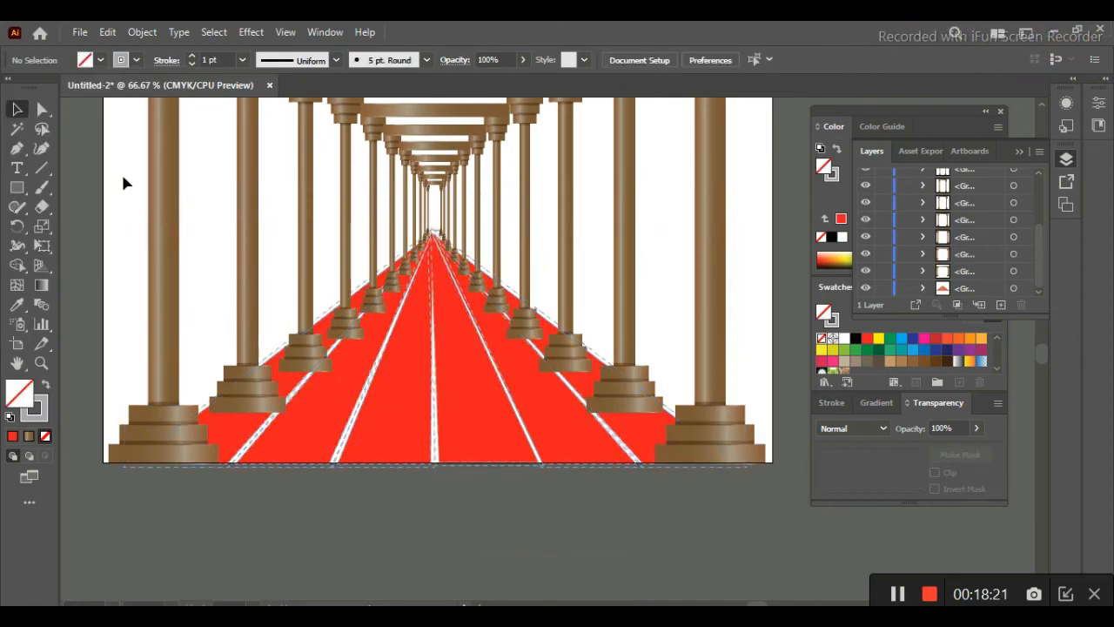
Isolate the floor group, nudge the red strip just right of the centre line slightly rightward, and exit isolation
left_click(464, 418)
double_click(464, 419)
key("Right")
key("Right")
key("Right")
key("Right")
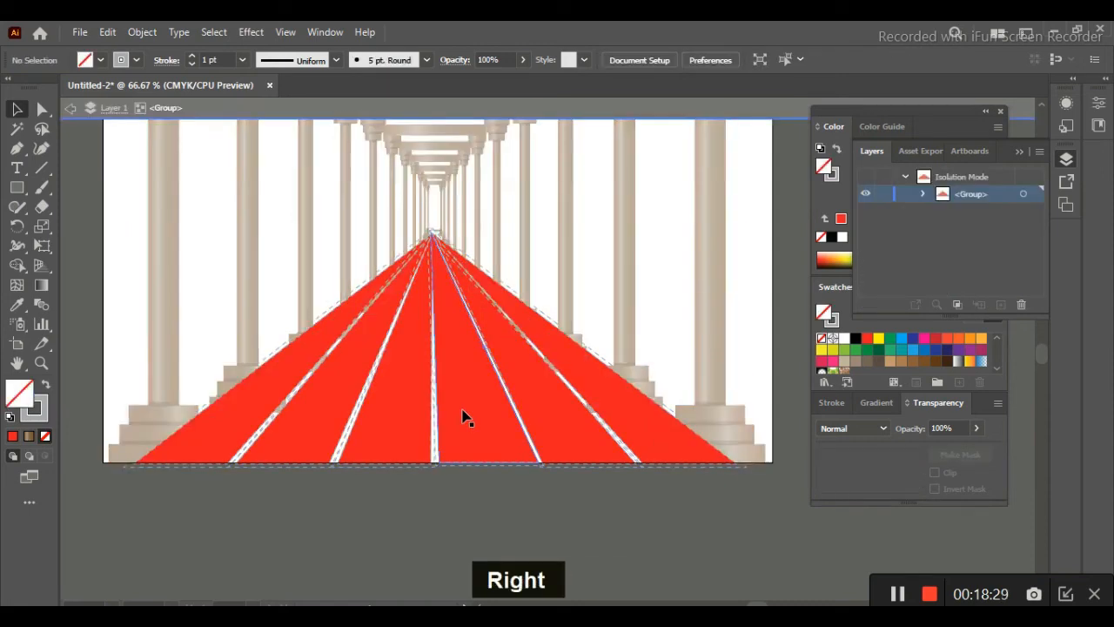
left_click(464, 418)
key("Right")
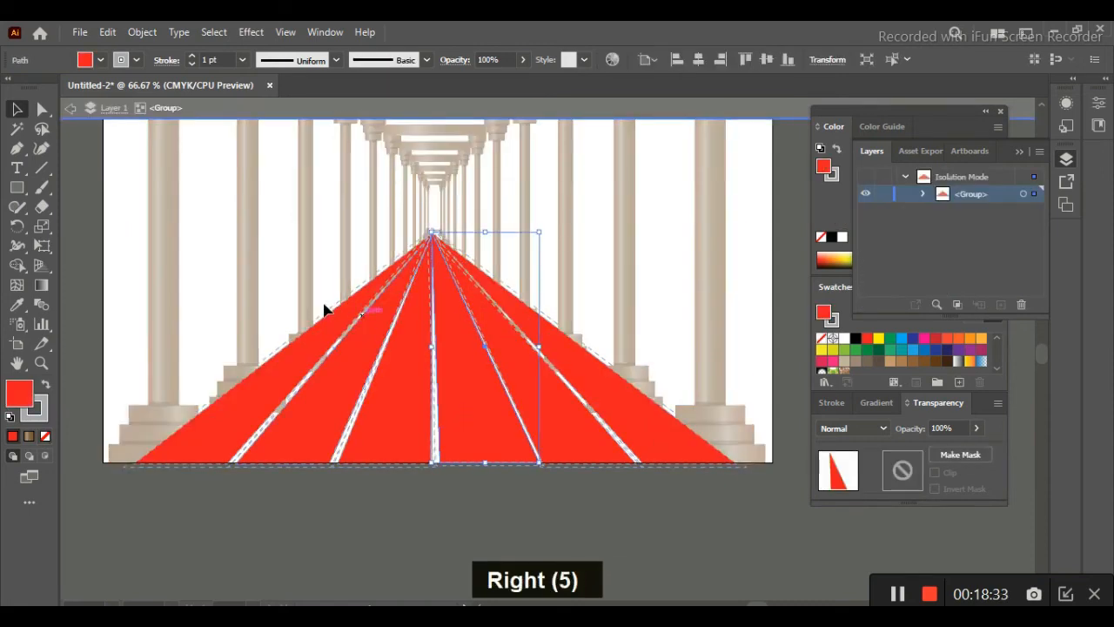
left_click(137, 169)
double_click(90, 169)
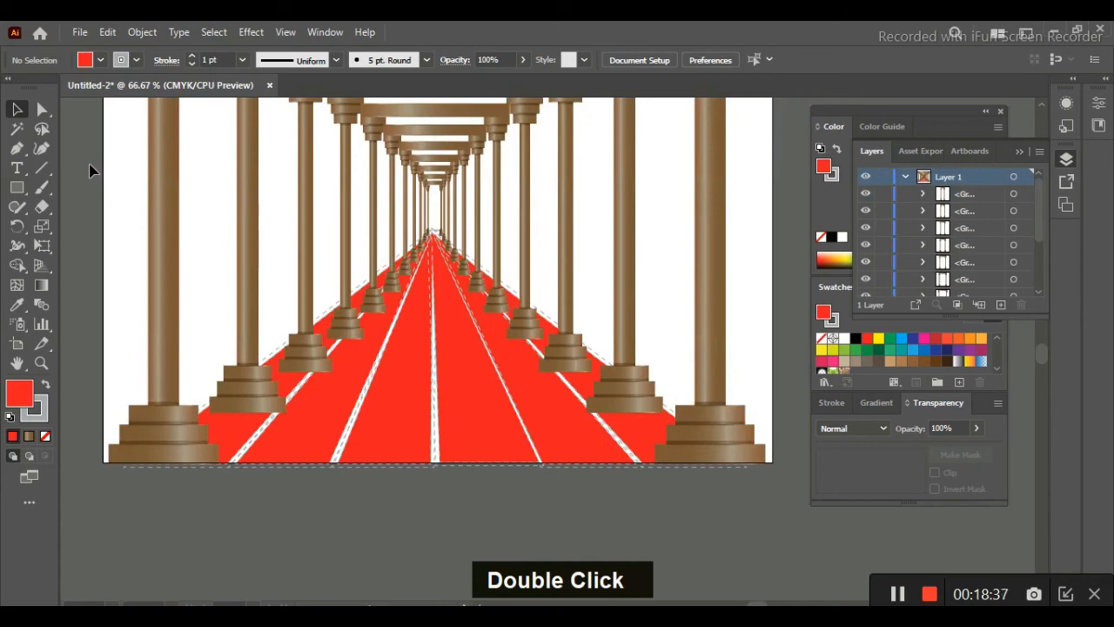
Change the floor group's stroke to a slightly darker grey swatch and deselect the group
left_click(484, 441)
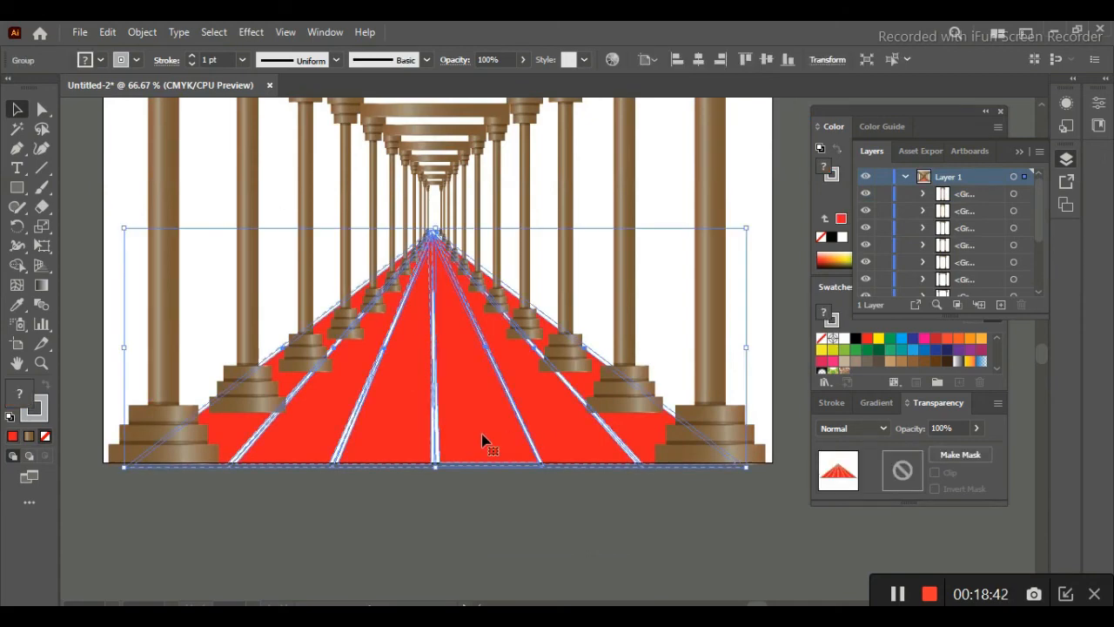
left_click(136, 60)
left_click(78, 133)
key("Return")
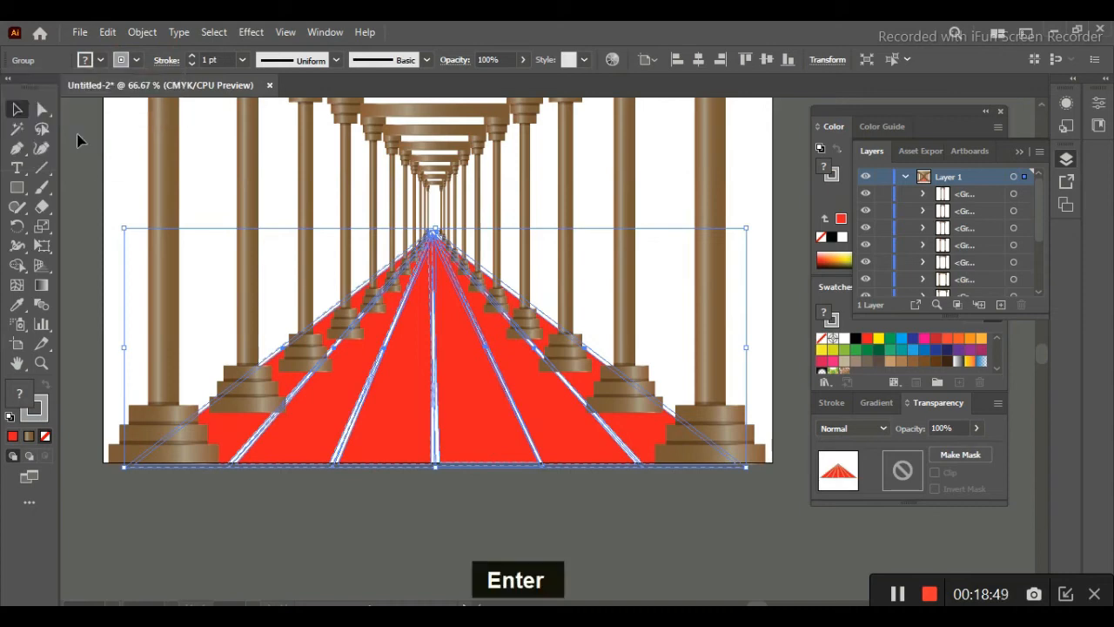
left_click(109, 190)
Darken the floor group's grey stroke further and set its stroke weight to 2 pt
key("ctrl+minus")
key("ctrl+minus")
key("ctrl+minus")
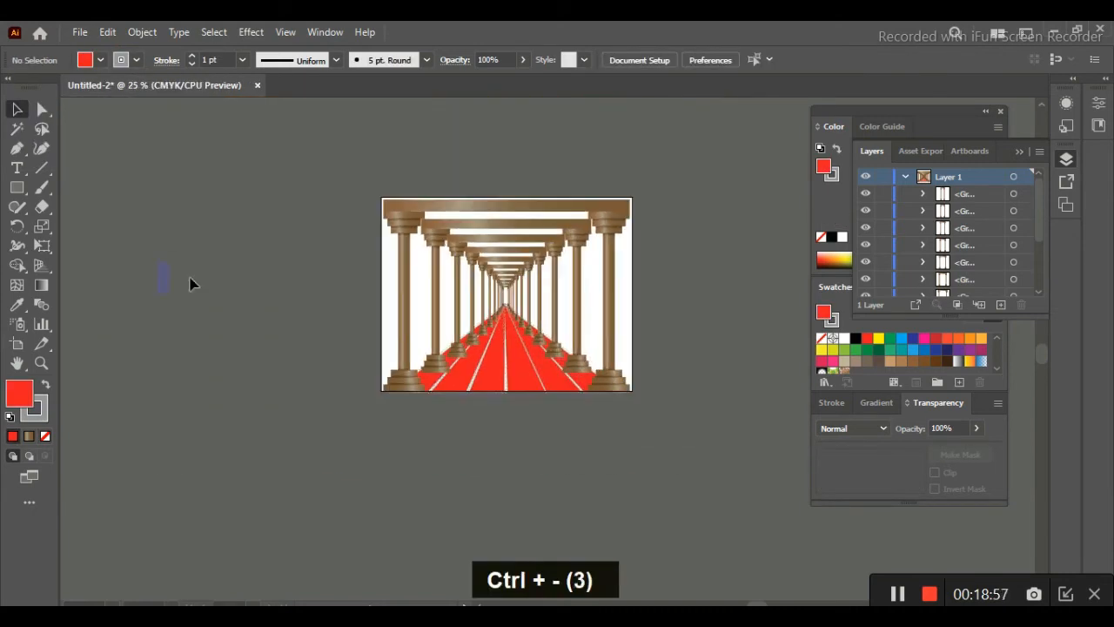
left_click(548, 383)
left_click(135, 60)
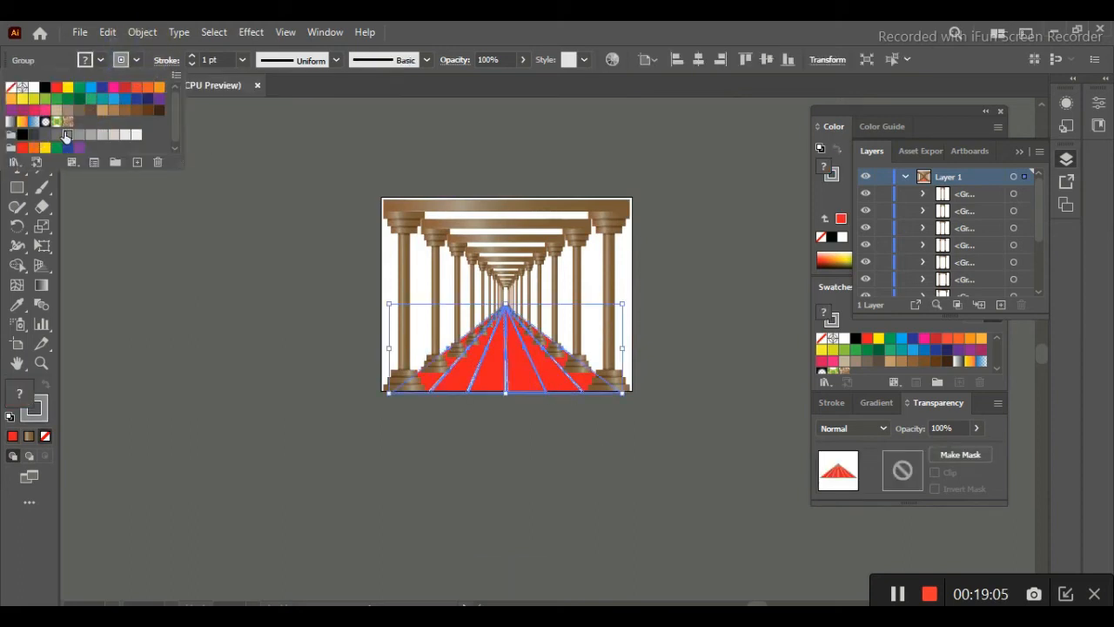
key("Return")
left_click(248, 58)
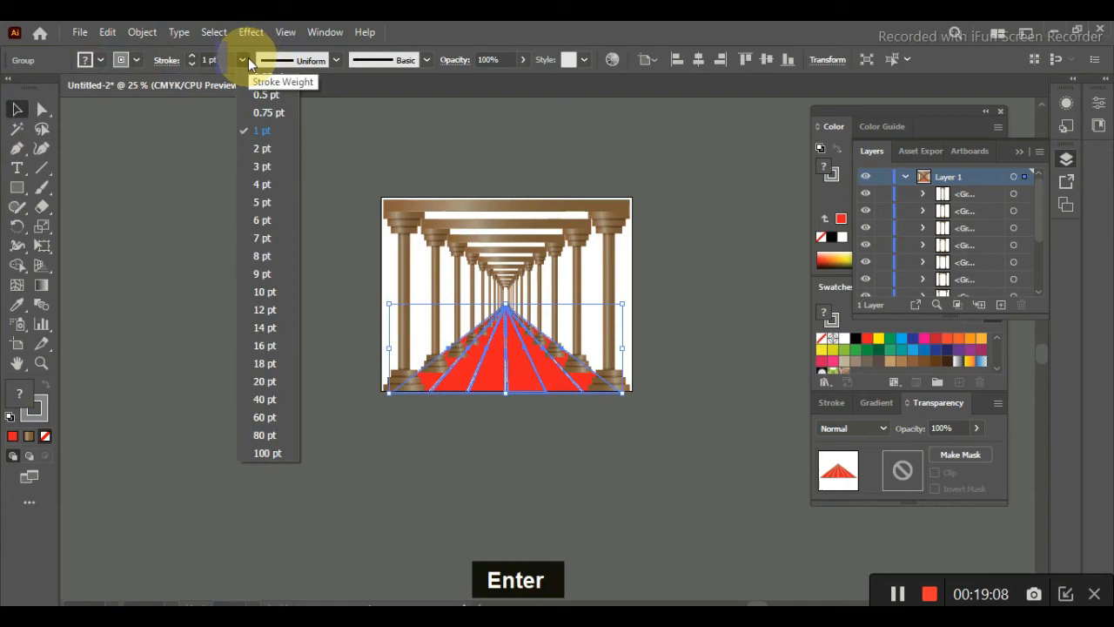
left_click(273, 144)
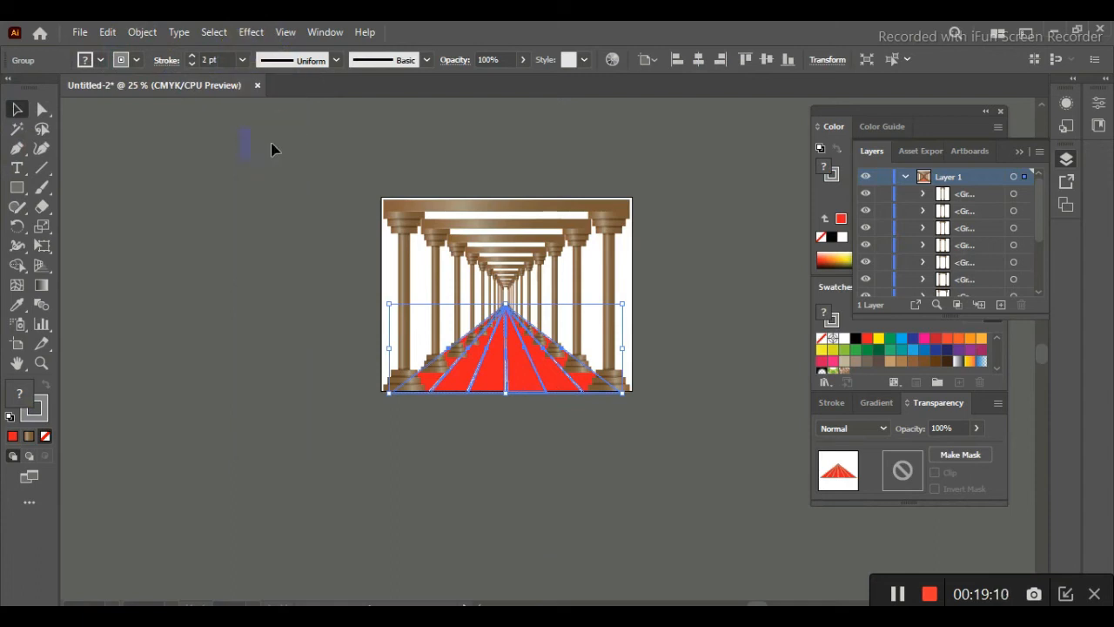
left_click(427, 289)
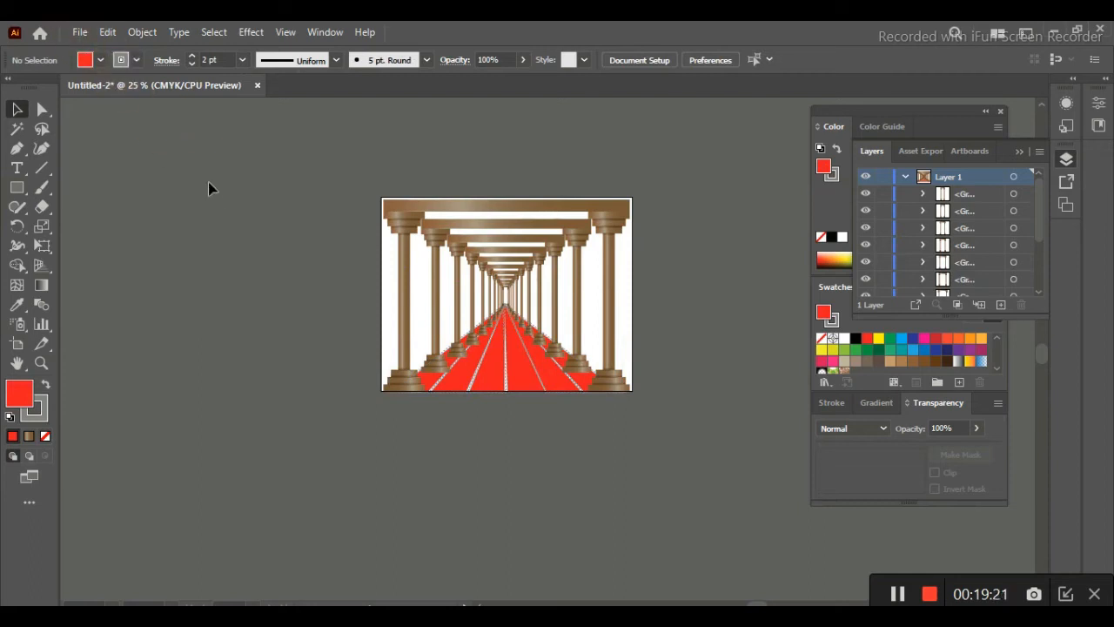
Fill the entire floor group, including the offset outlines, with the red swatch and deselect it
left_click(505, 368)
left_click(100, 59)
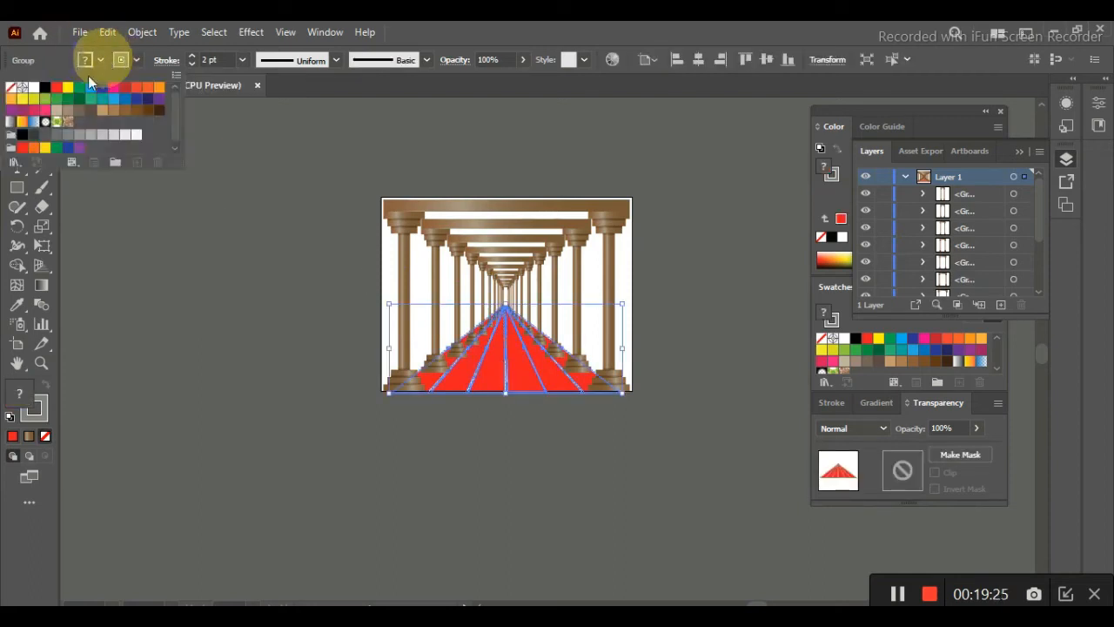
left_click(57, 88)
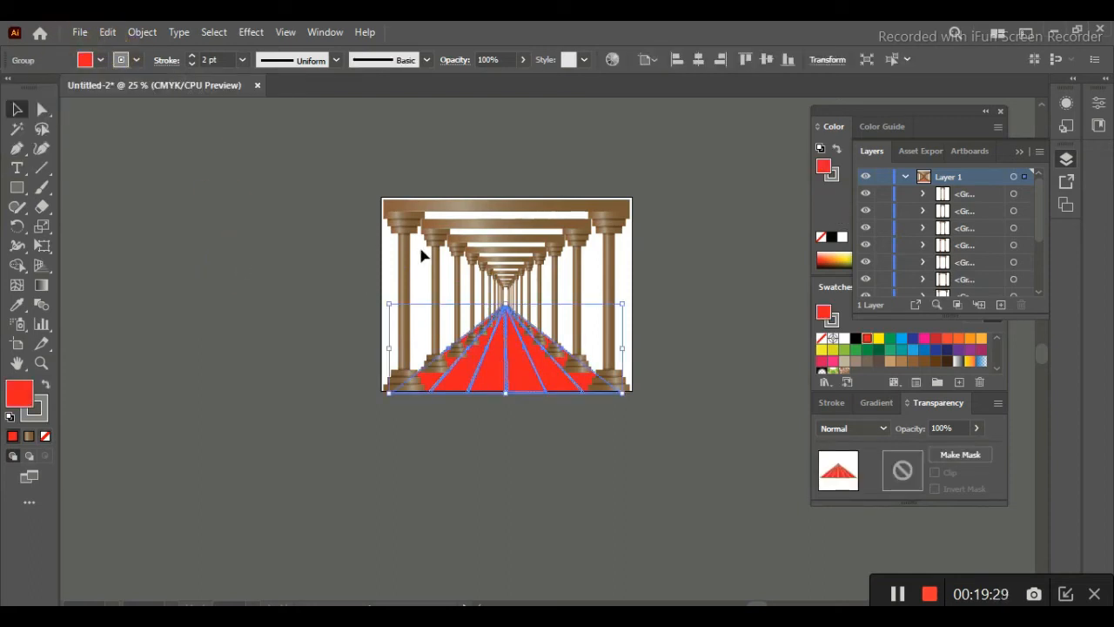
left_click(422, 289)
key("ctrl+equal")
key("ctrl+equal")
key("ctrl+equal")
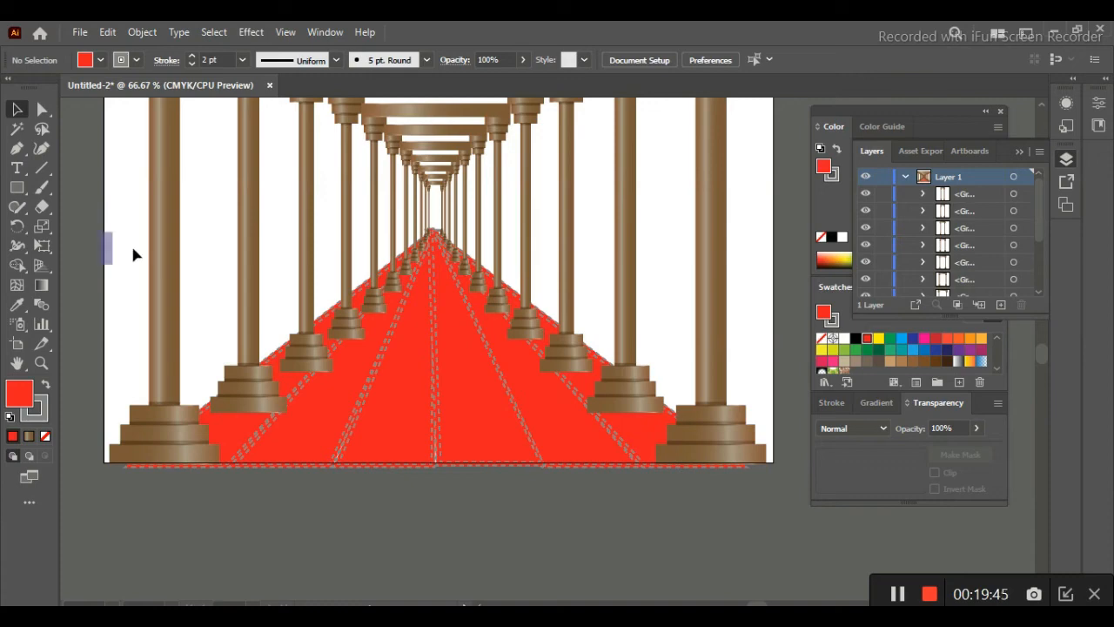
key("ctrl+equal")
key("ctrl+minus")
key("ctrl+minus")
key("ctrl+minus")
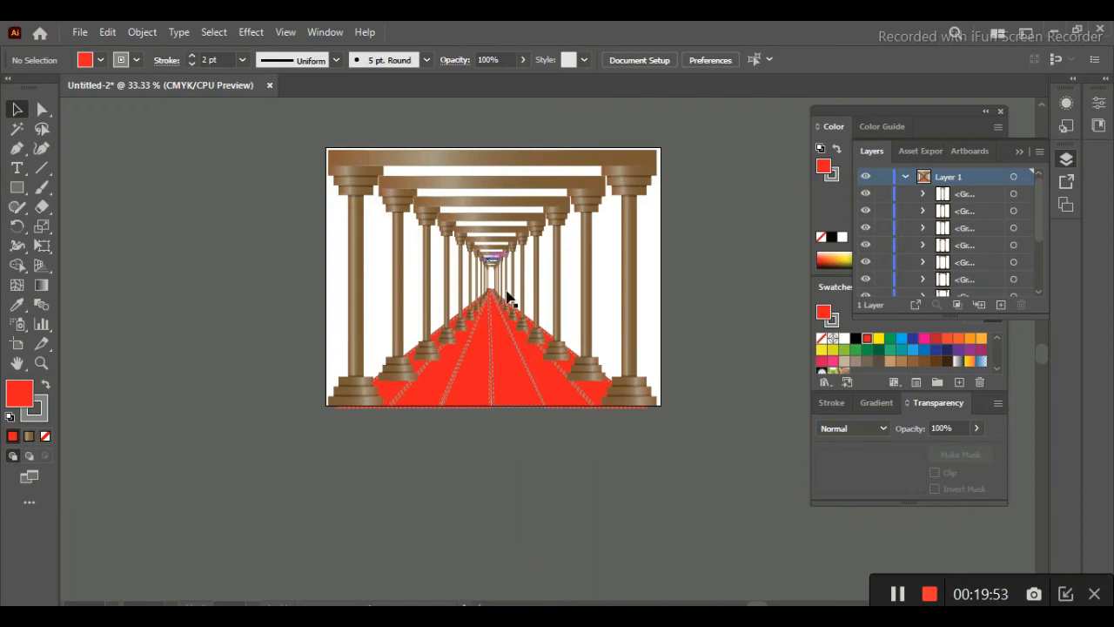
Duplicate the red floor group higher up in the colonnade and rotate the copy 180°
left_click(502, 386)
left_click_drag(503, 386, 510, 285, "alt")
right_click(509, 284)
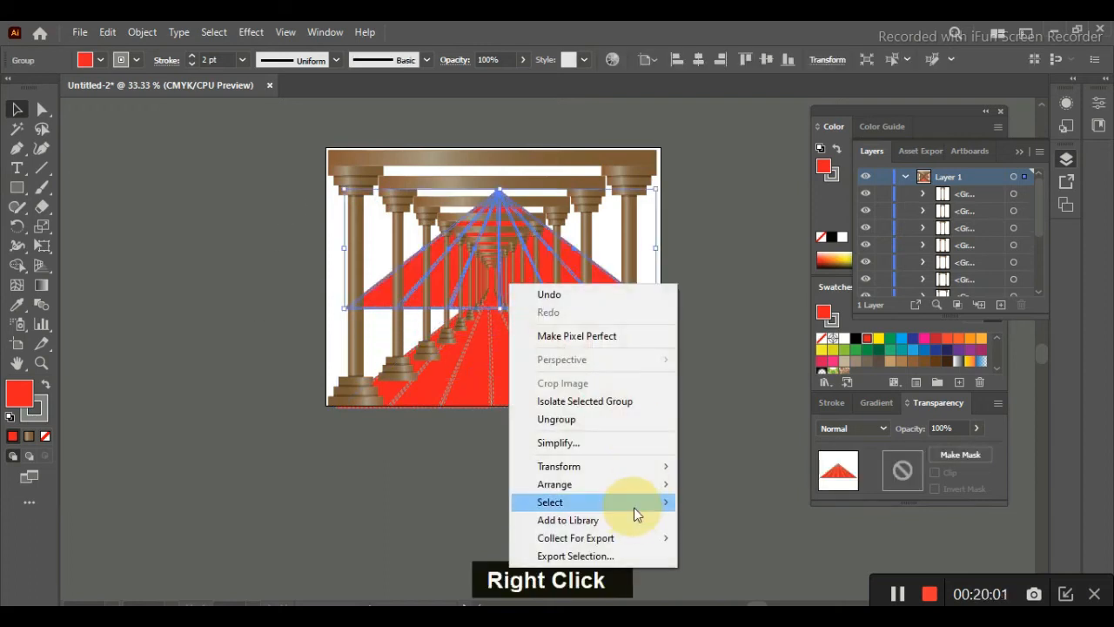
mouse_move(652, 467)
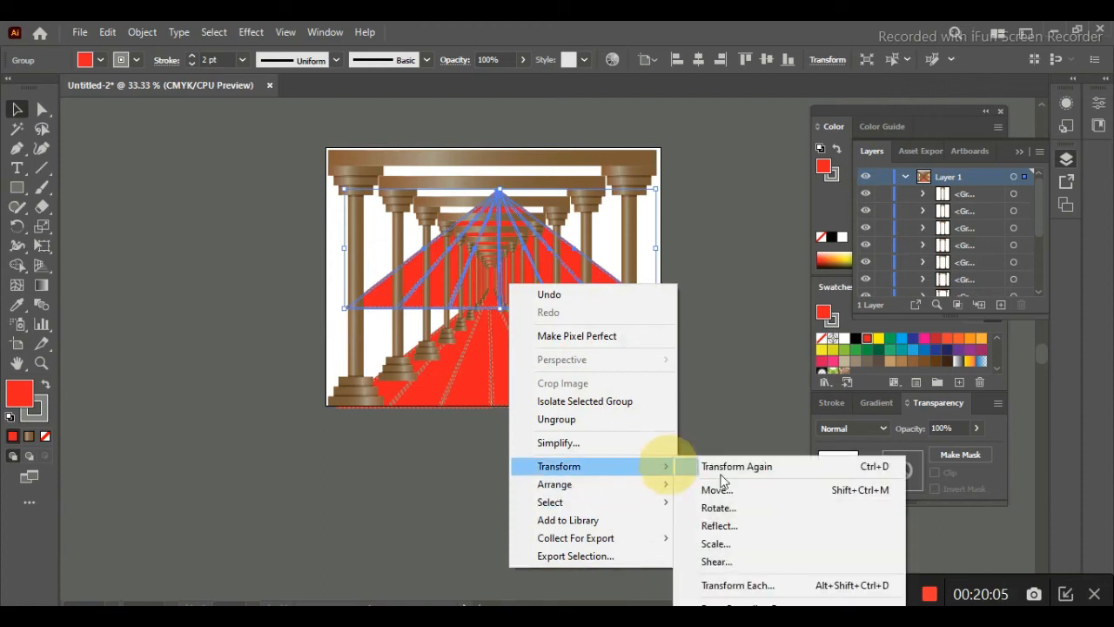
left_click(745, 513)
left_click(489, 299)
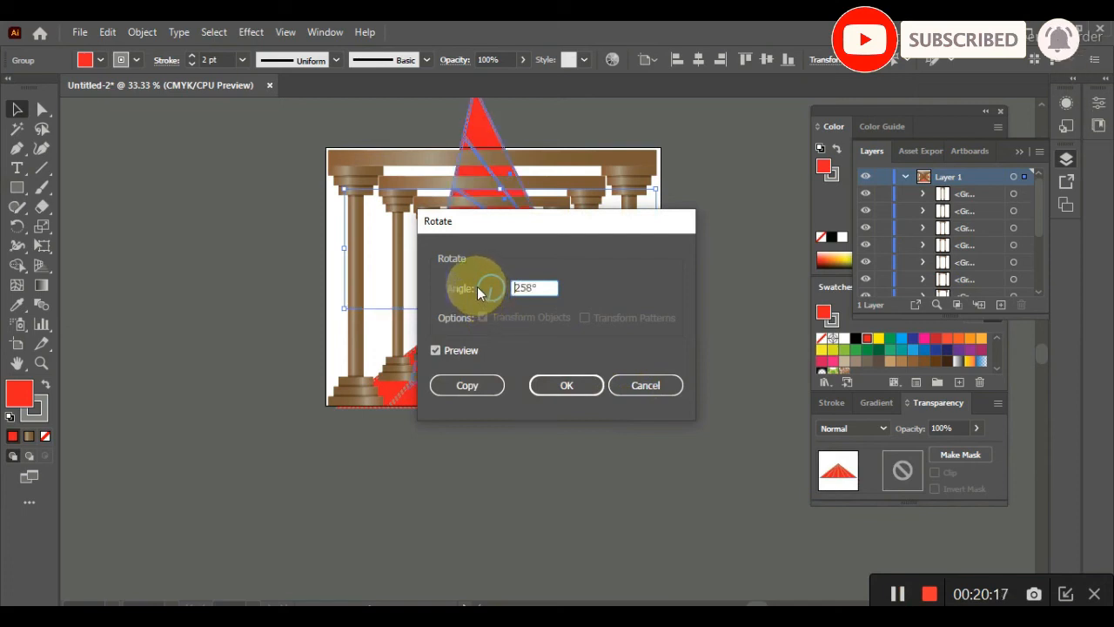
mouse_move(483, 290)
left_mouse_down()
mouse_move(482, 303)
mouse_move(479, 288)
left_mouse_up()
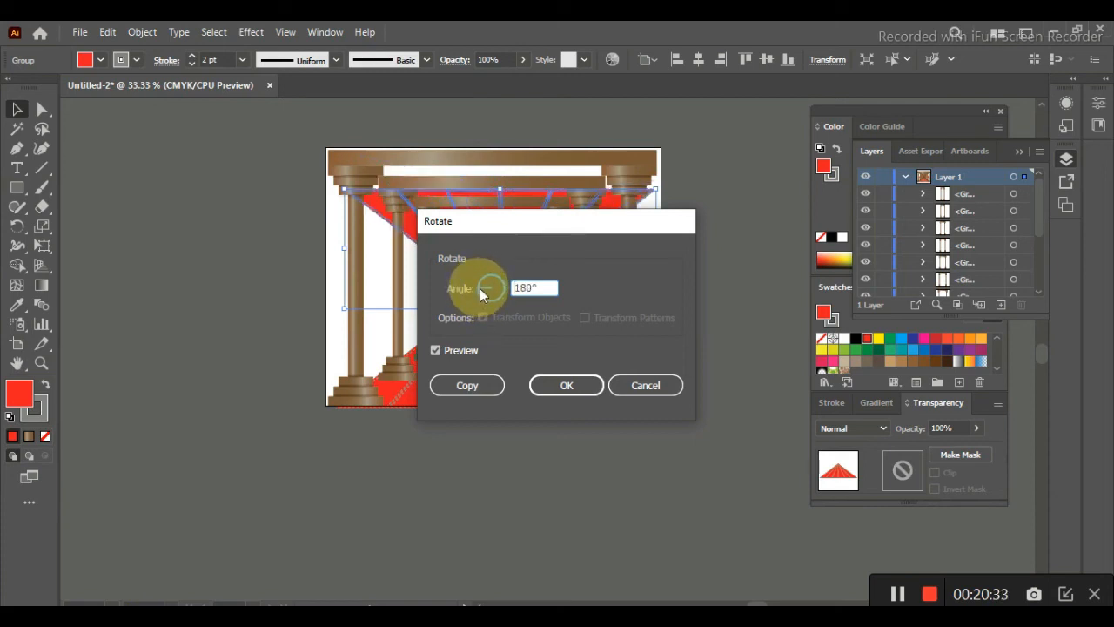
left_click(566, 385)
Move the inverted red copy up behind the beams, centred with its wide edge at the artboard's upper edge
key("Up")
key("Up")
key("Up")
key("Up")
key("Up")
key("Up")
key("Up")
key("Up")
key("Up")
key("Up")
key("Up")
key("Up")
key("Up")
key("Up")
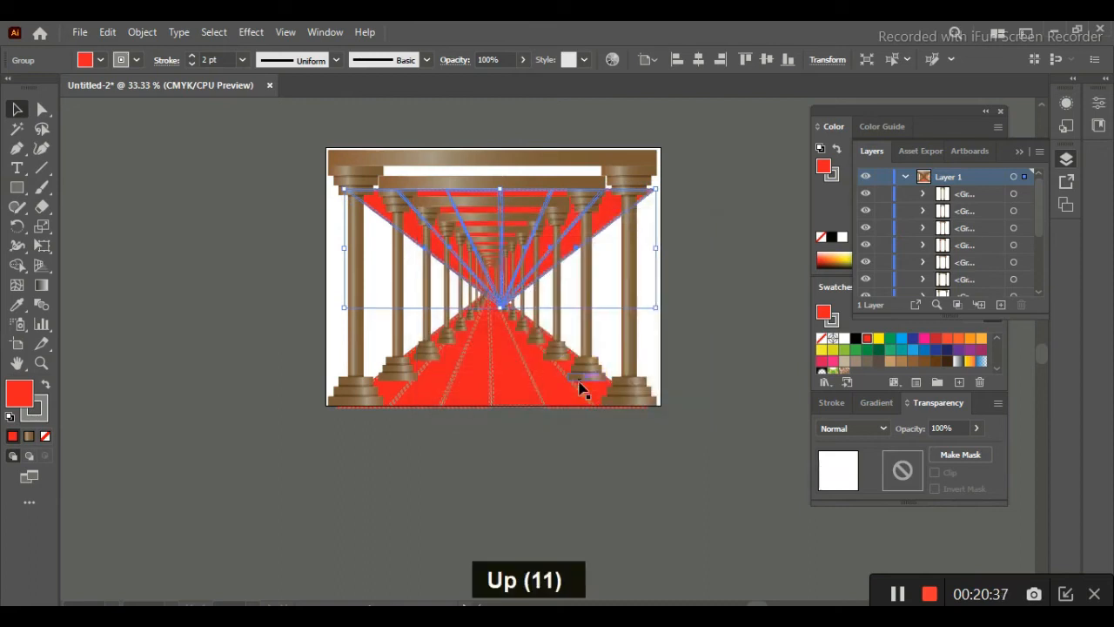
left_click_drag(608, 199, 598, 177)
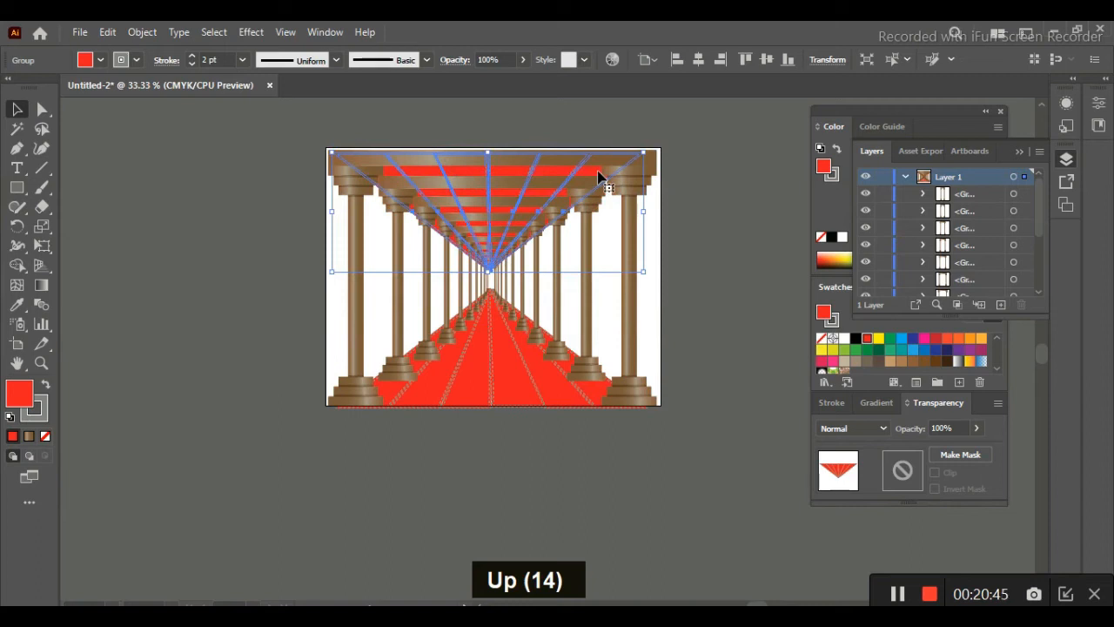
left_click(609, 263)
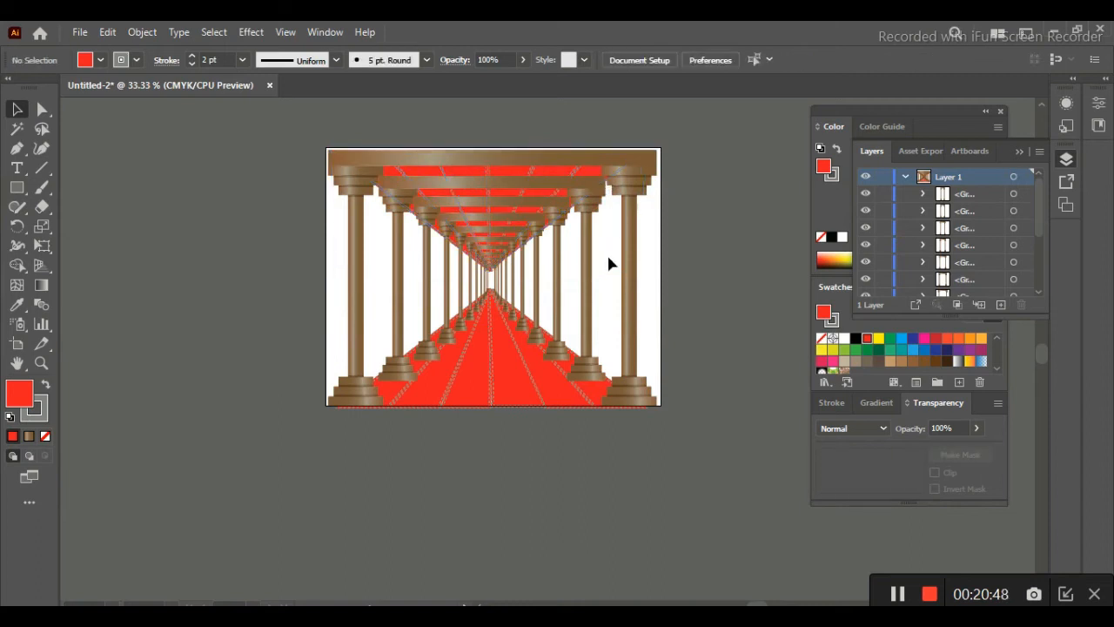
Fill the ceiling group with the tan swatch (C 25, M 40, Y 65, K 0) and set its stroke's start arrowhead to Arrow 39
left_click(561, 177)
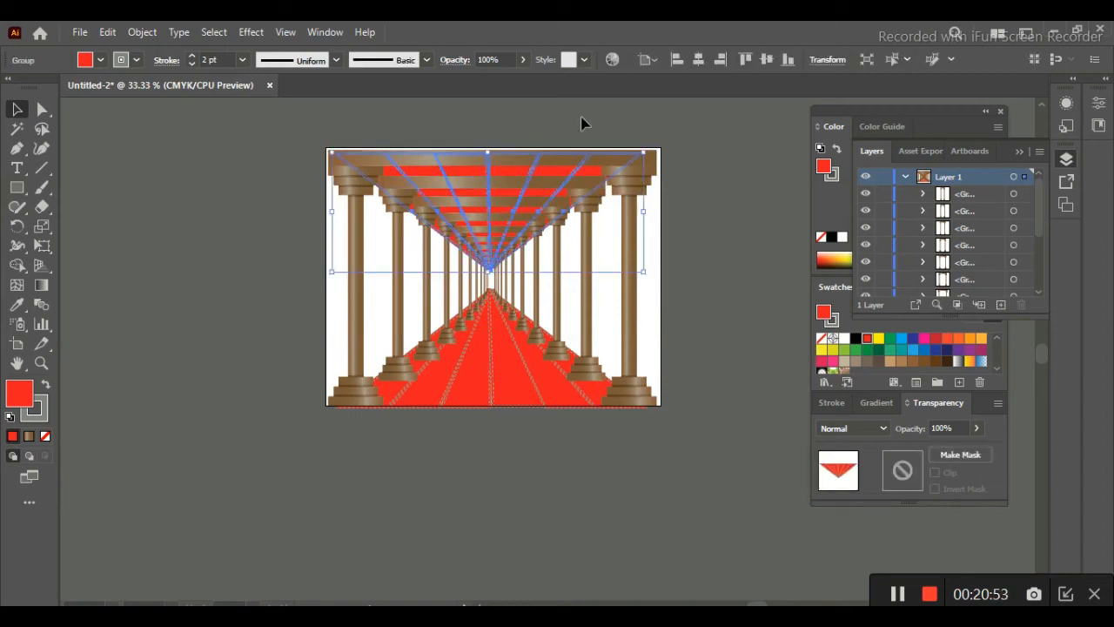
left_click(889, 360)
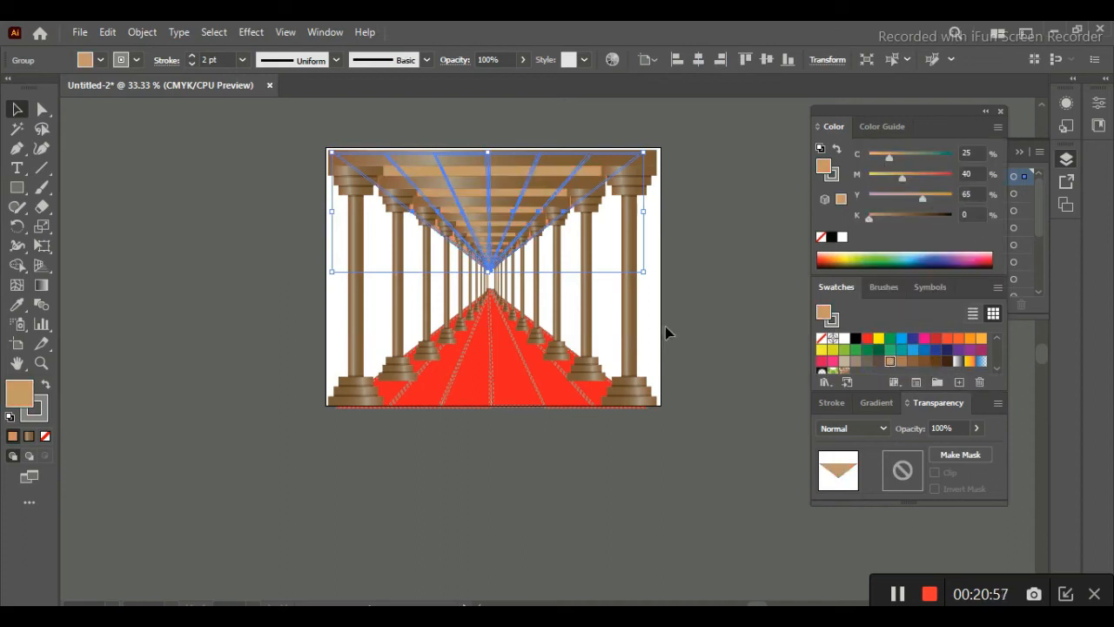
left_click(166, 60)
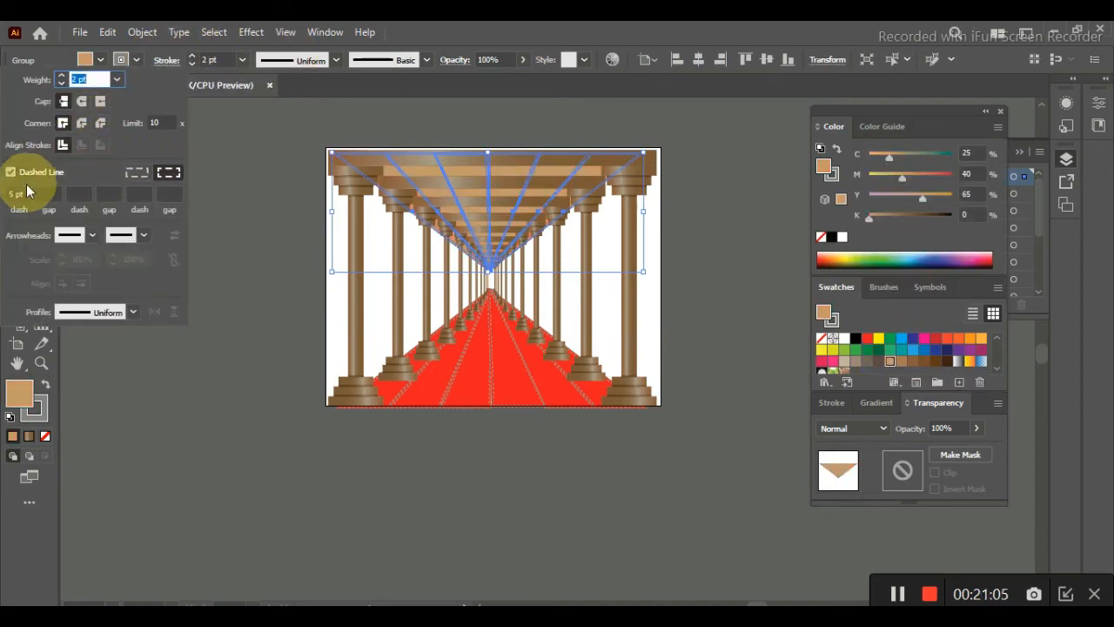
left_click(93, 235)
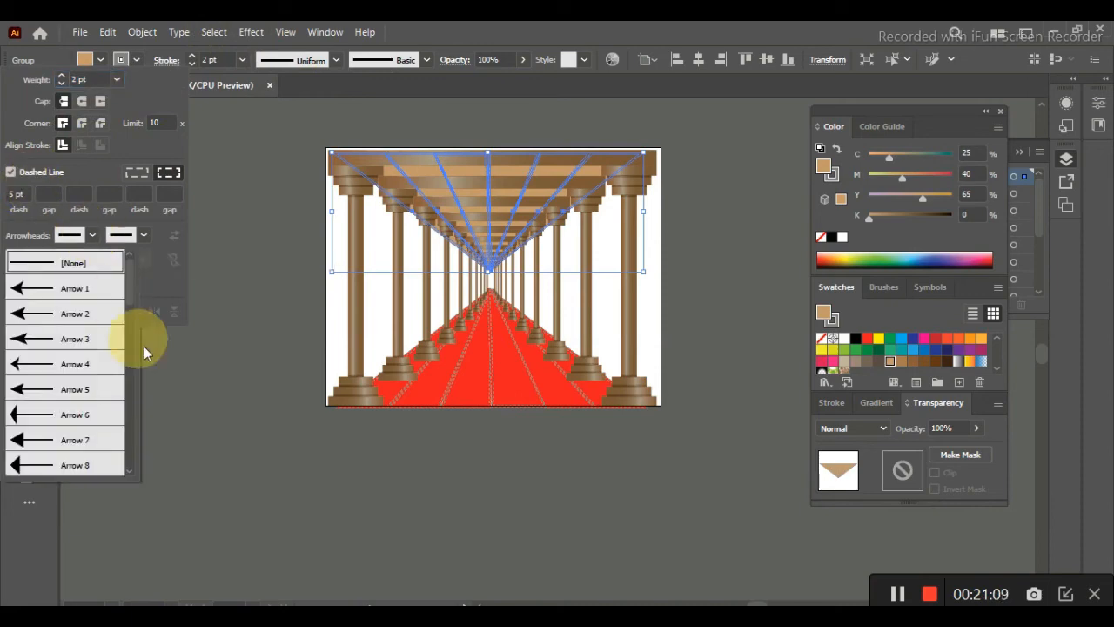
left_click_drag(132, 272, 115, 491)
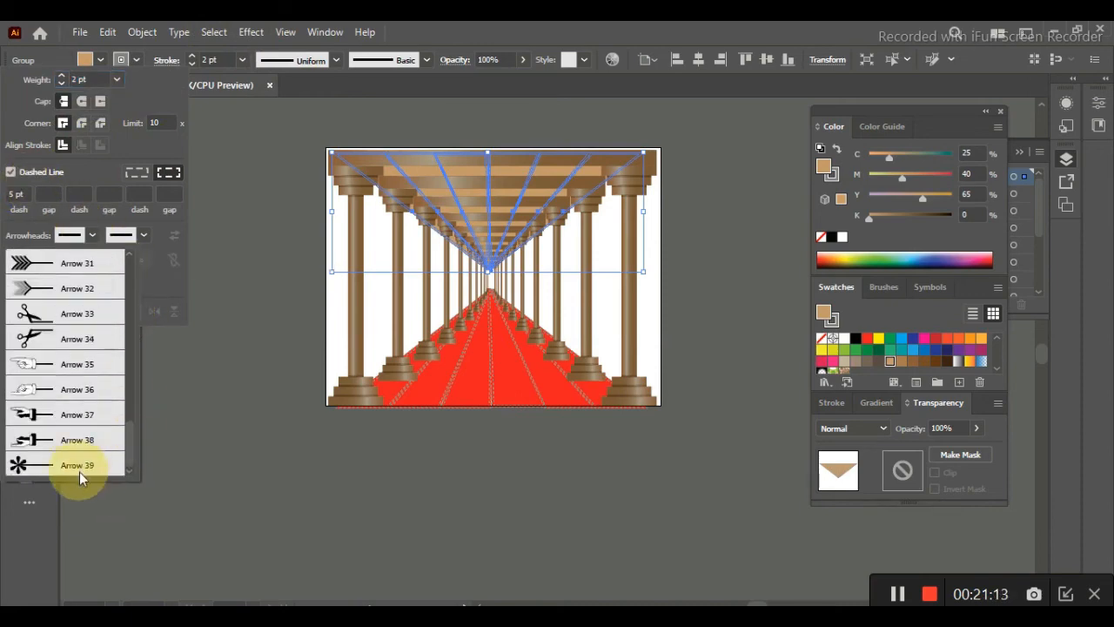
left_click(81, 466)
key("Return")
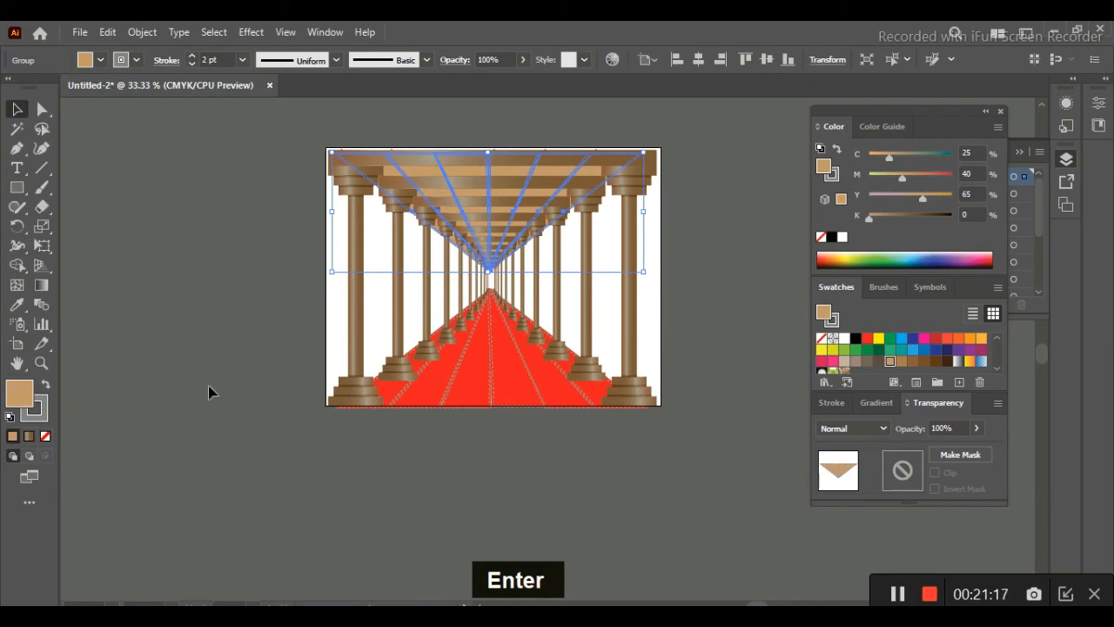
left_click(589, 322)
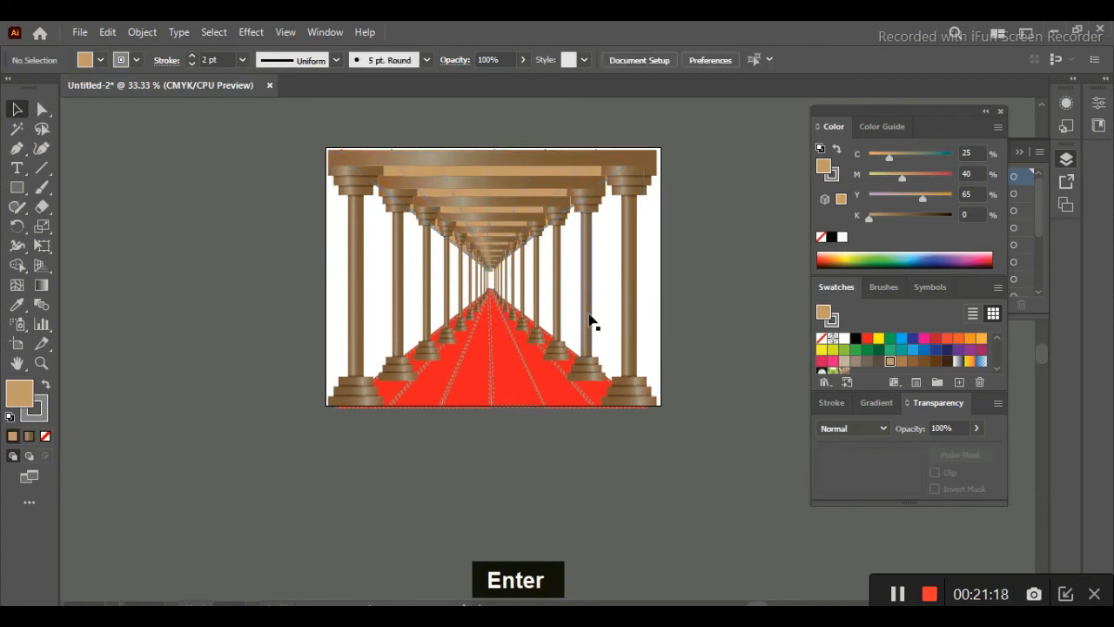
Set the end arrowhead of the ceiling group's stroke to Arrow 39 and deselect the group
left_click(515, 177)
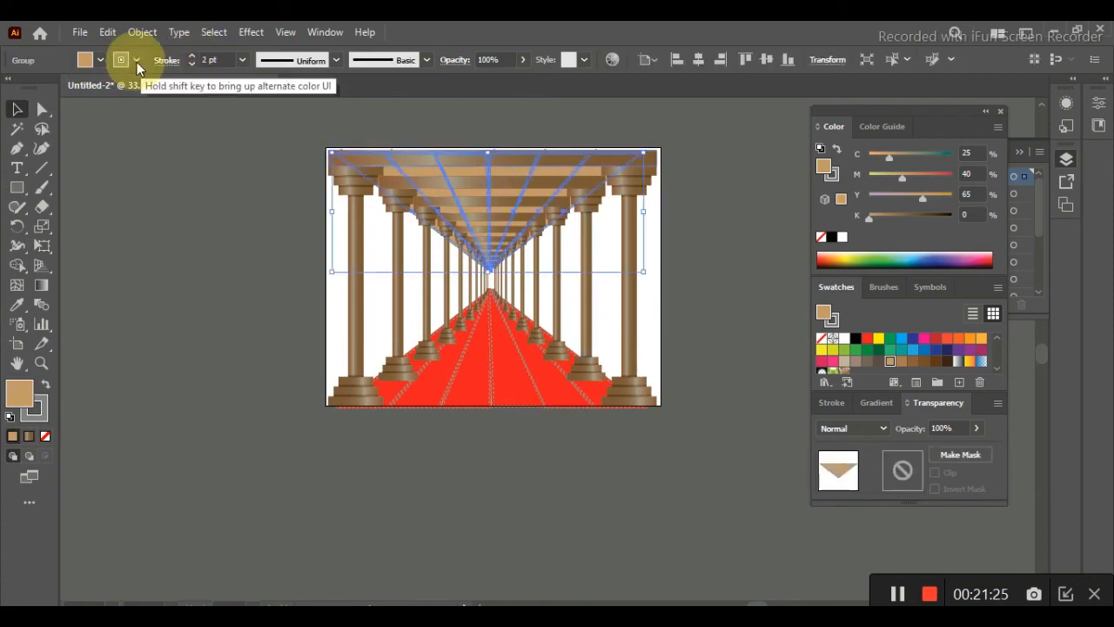
left_click(167, 60)
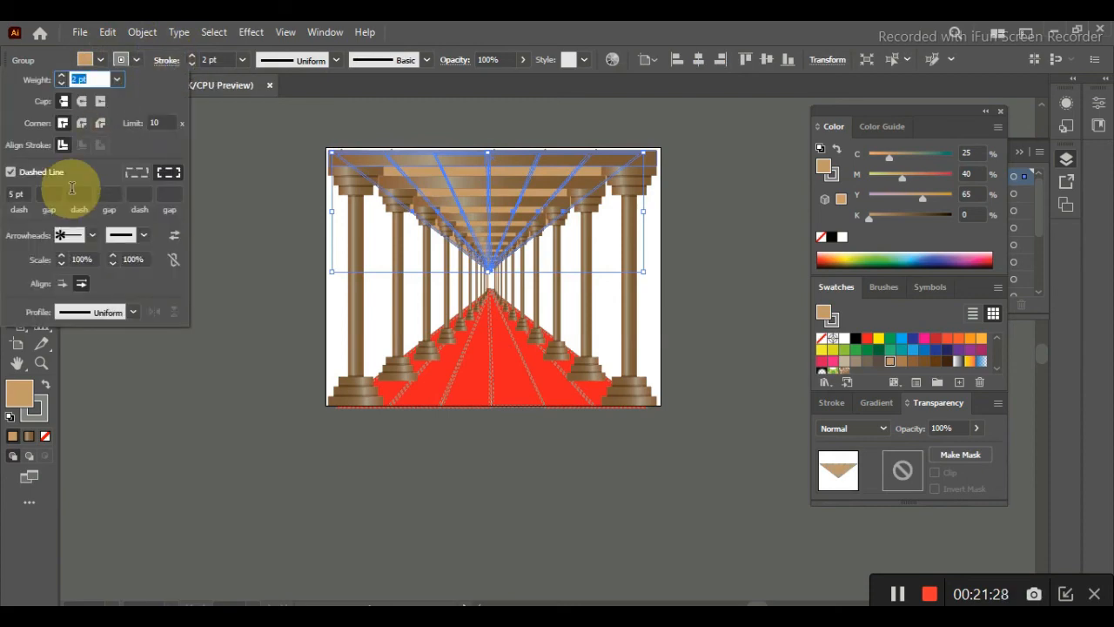
left_click(11, 171)
left_click(91, 235)
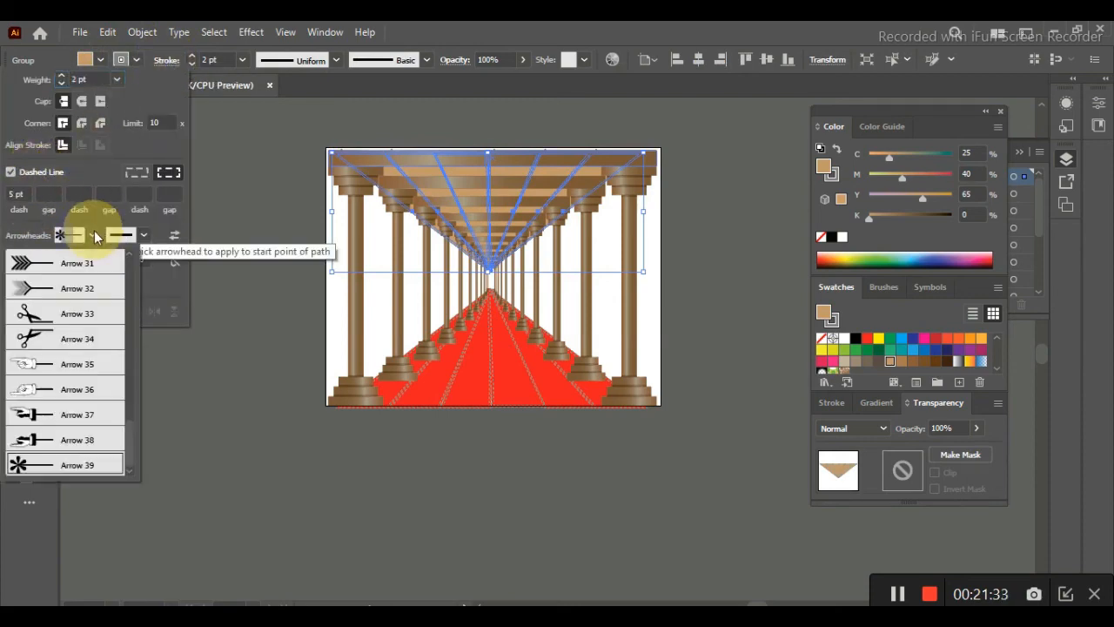
left_click(143, 235)
left_click(143, 235)
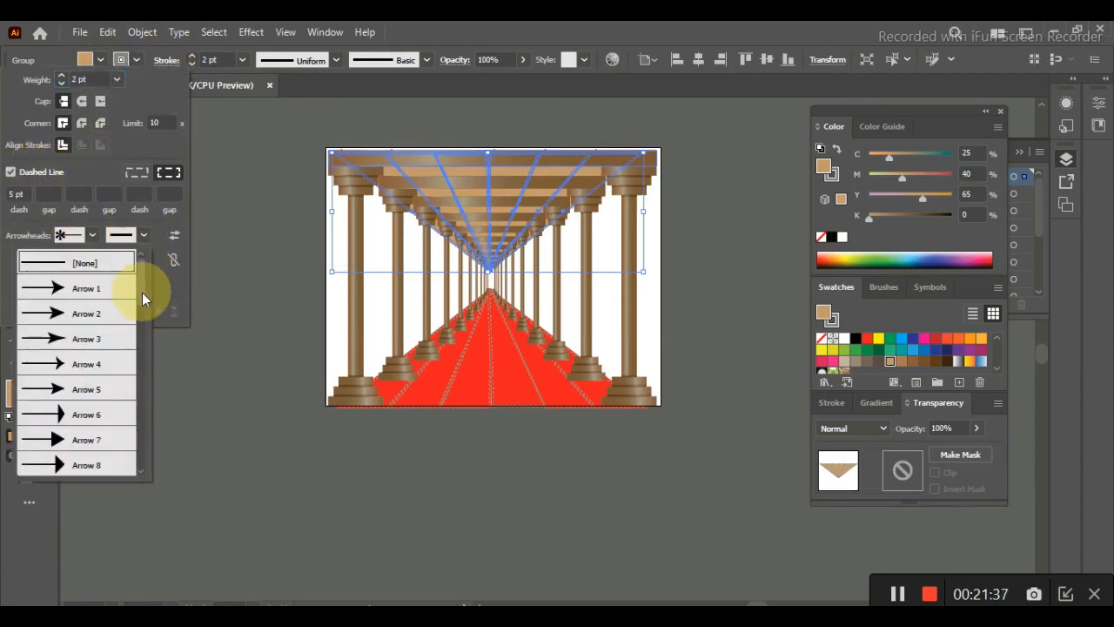
left_click_drag(142, 280, 142, 475)
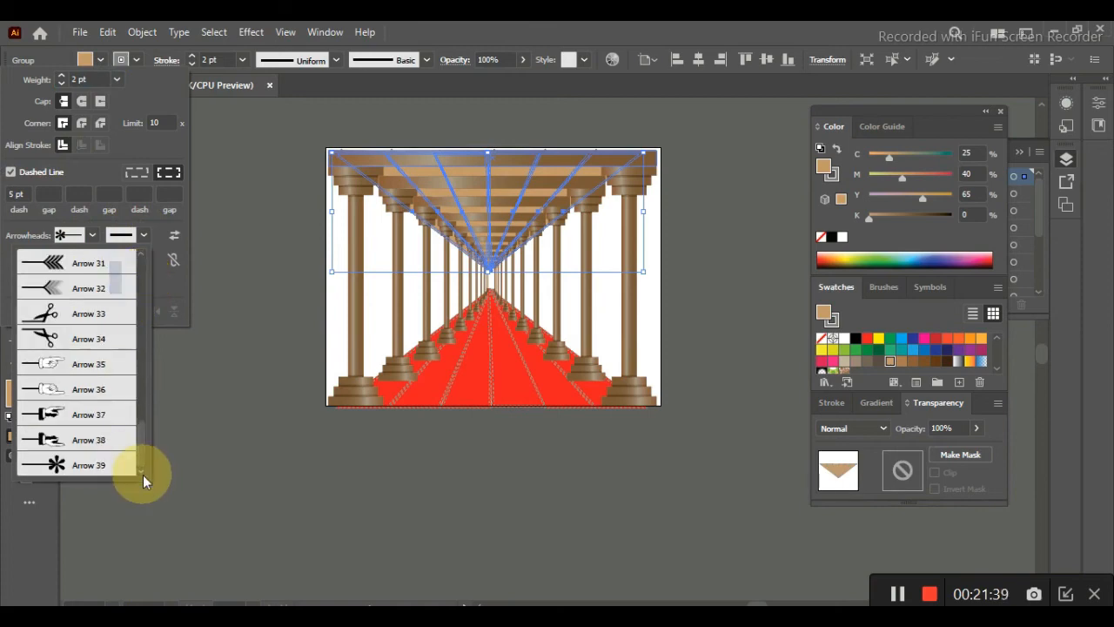
left_click(90, 456)
key("Return")
key("Return")
left_click(271, 435)
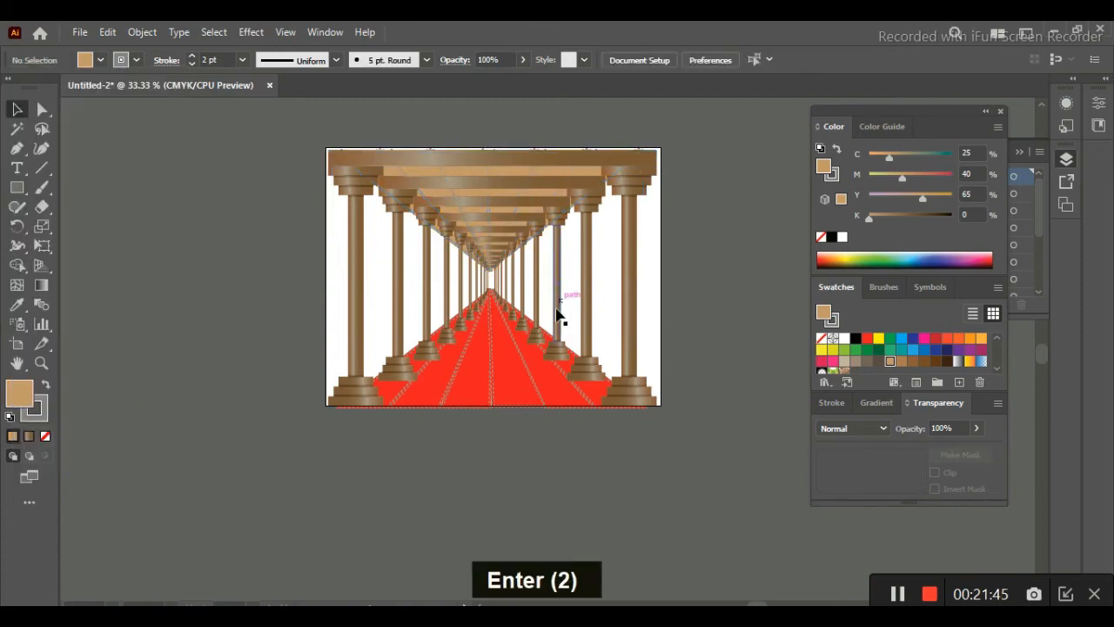
Apply a tapered variable width profile to the ceiling group's stroke and deselect it
left_click(546, 179)
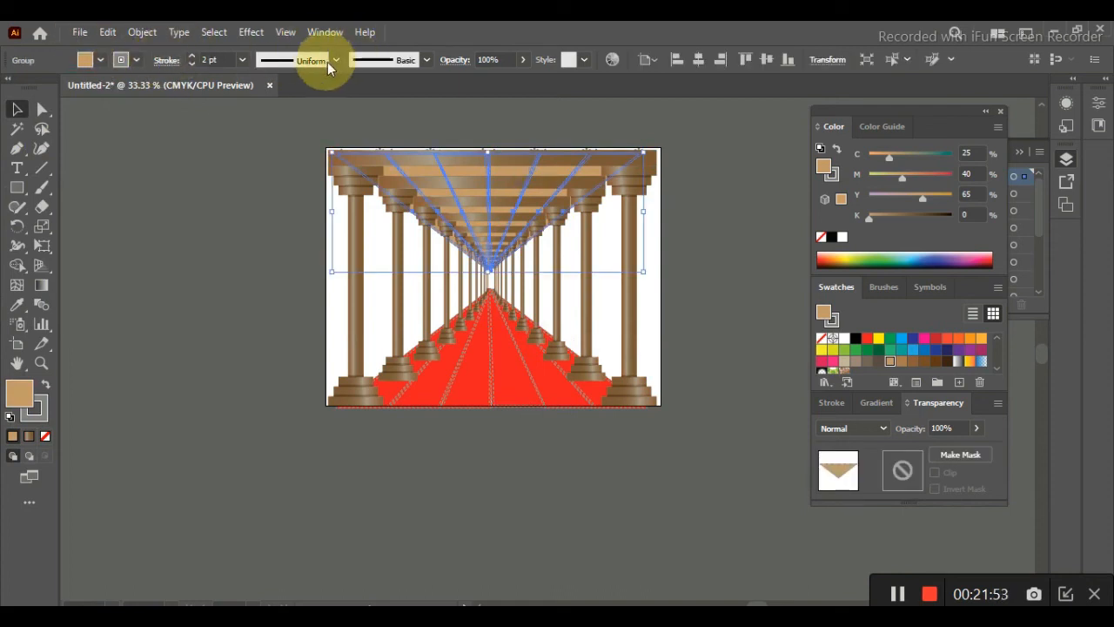
left_click(300, 60)
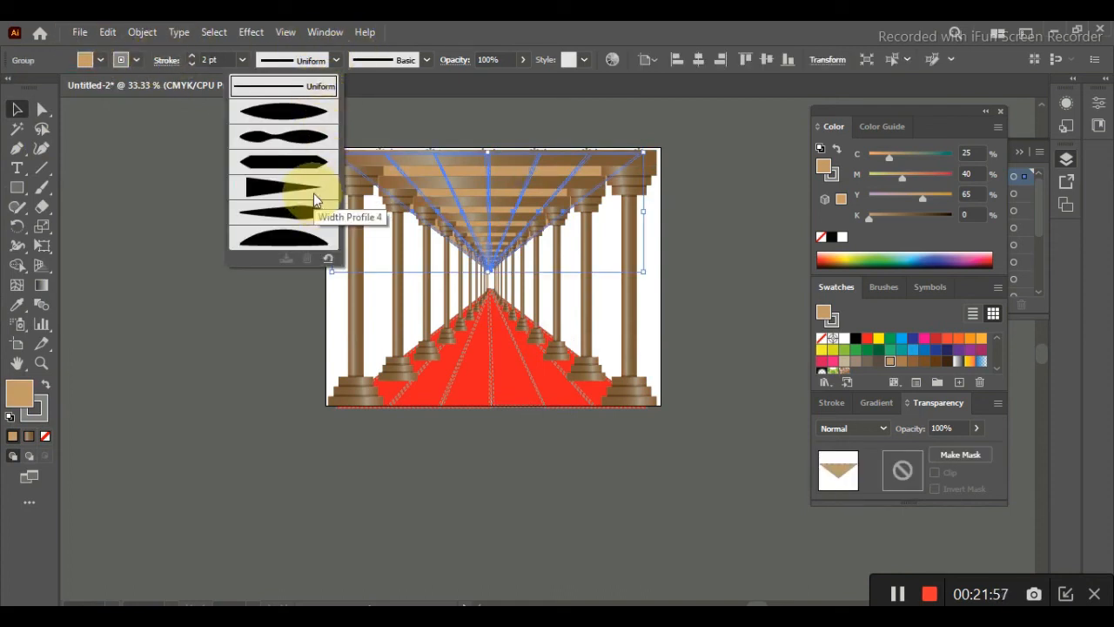
left_click(308, 195)
left_click(261, 229)
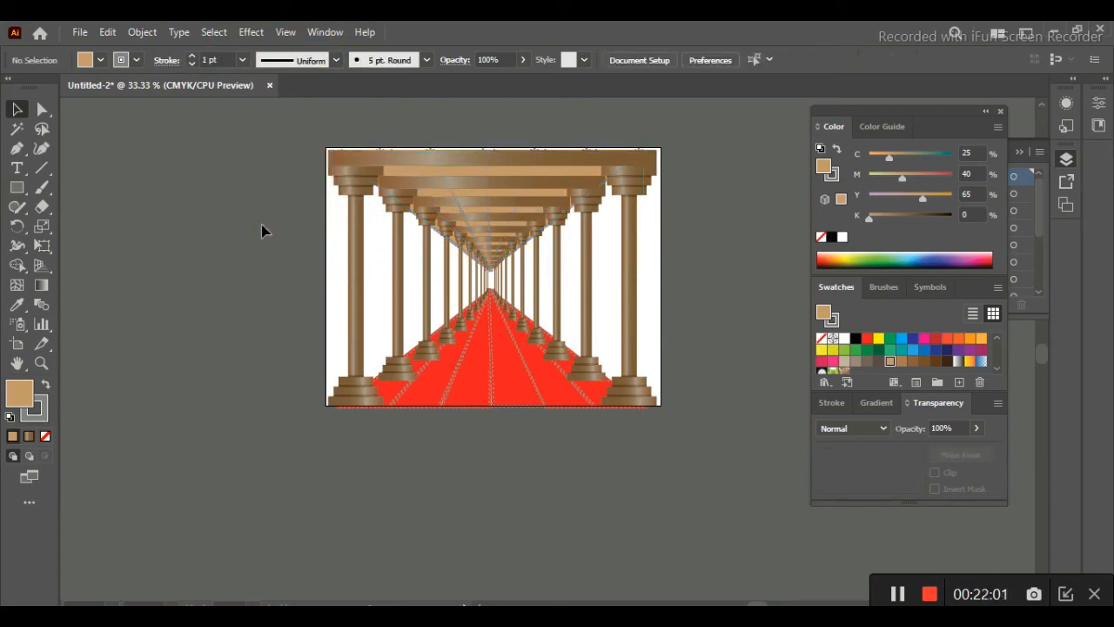
Set the dash length of the ceiling group's dashed stroke to 8 pt
left_click(544, 187)
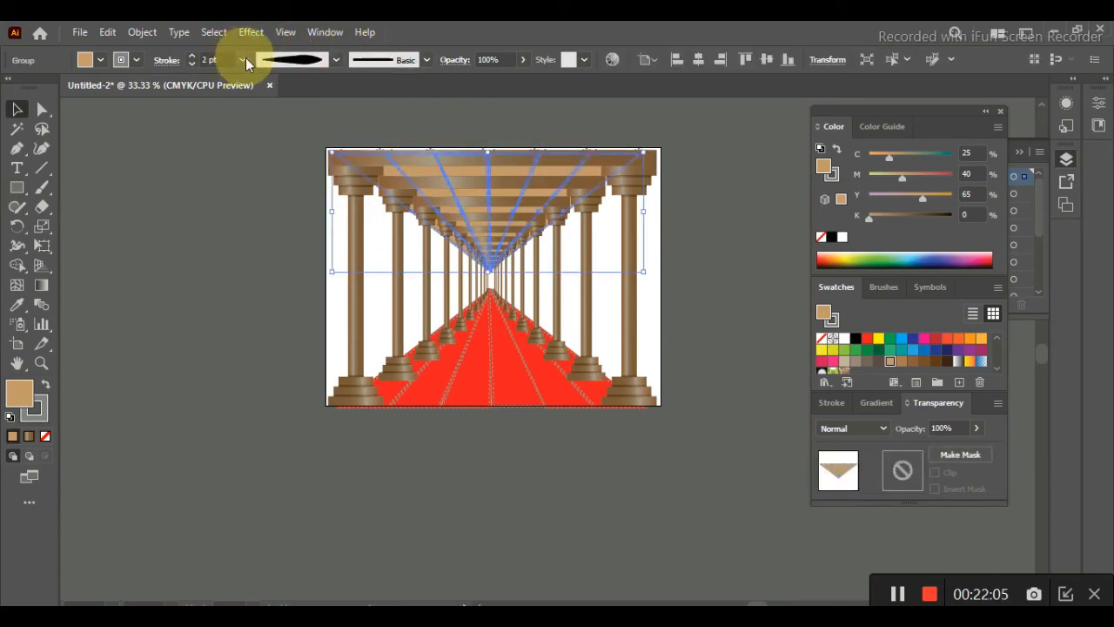
left_click(121, 59)
left_click(159, 61)
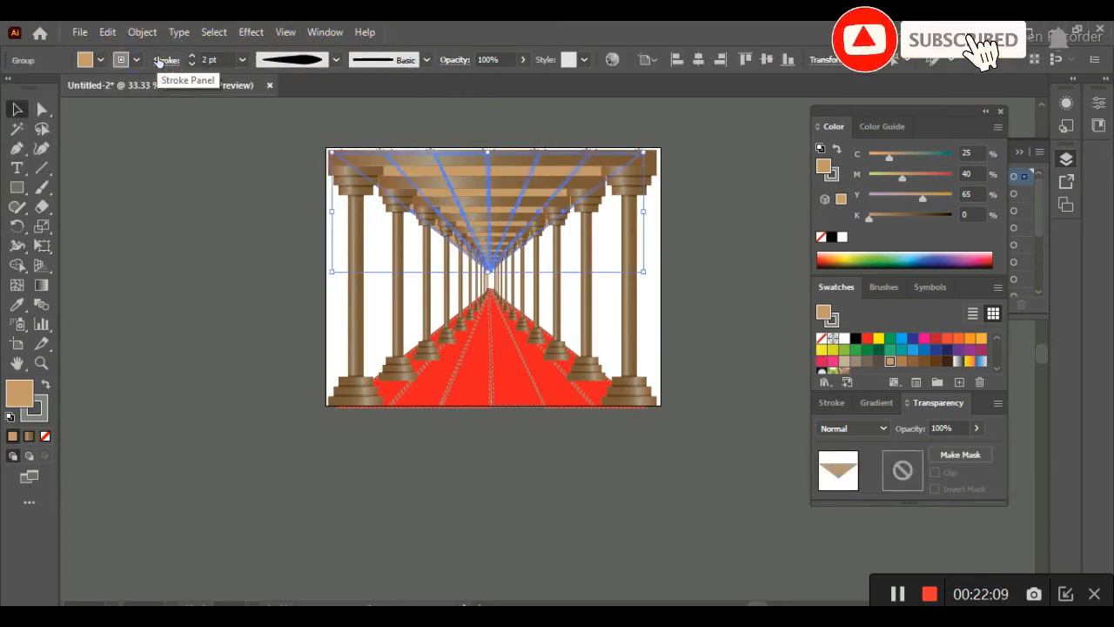
left_click(162, 60)
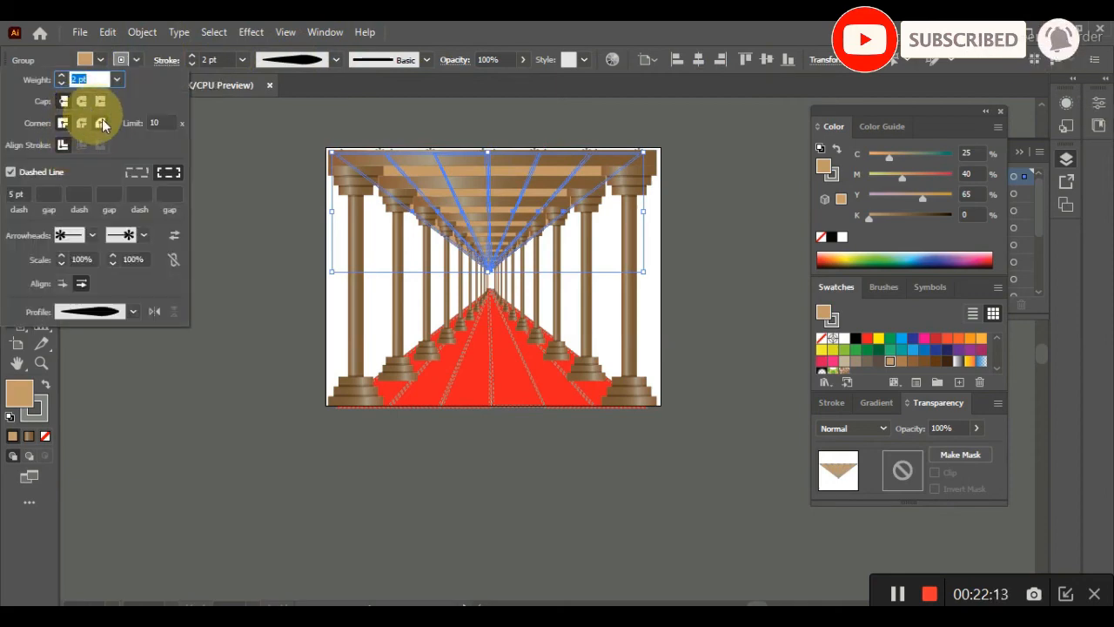
left_click(14, 193)
key("BackSpace")
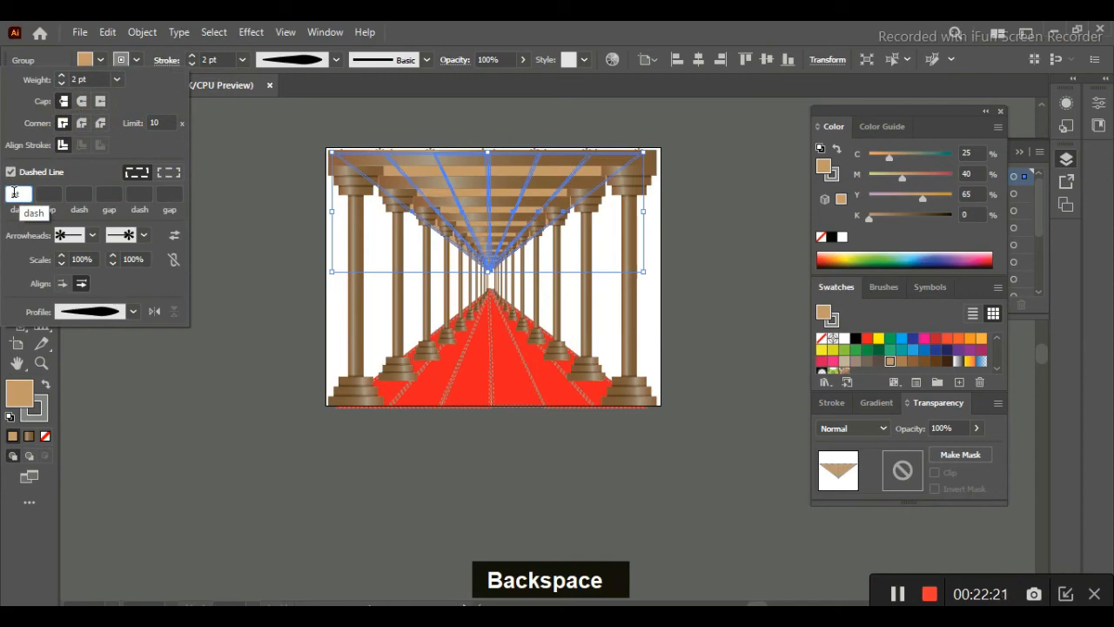
type("8pt")
key("Return")
left_click(127, 293)
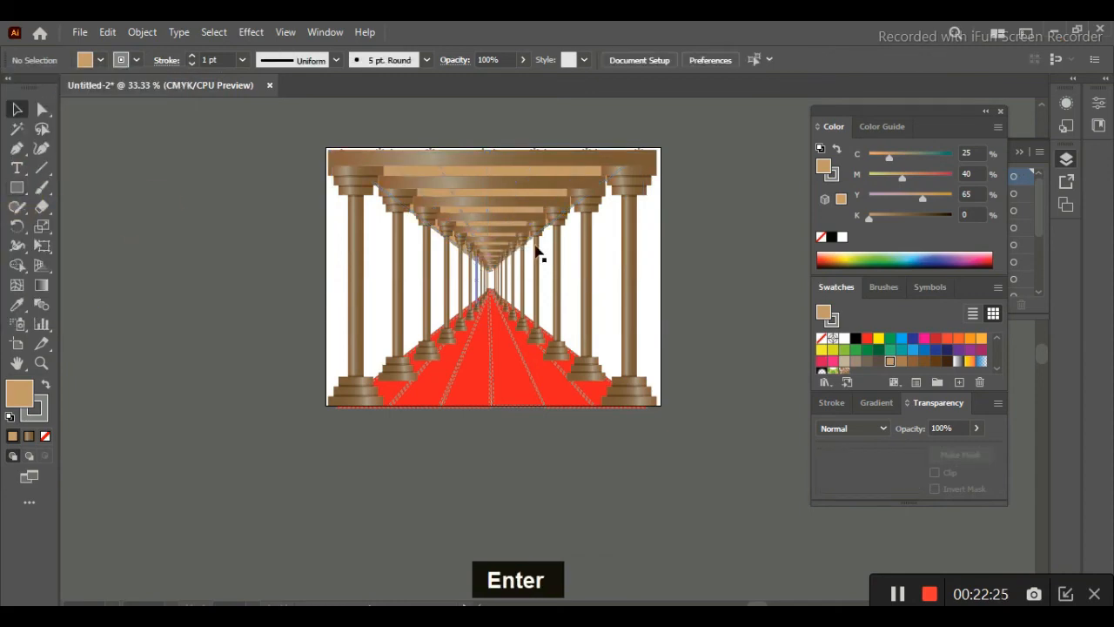
Change the ceiling group's stroke colour to black and deselect the group
key("ctrl+equal")
key("ctrl+equal")
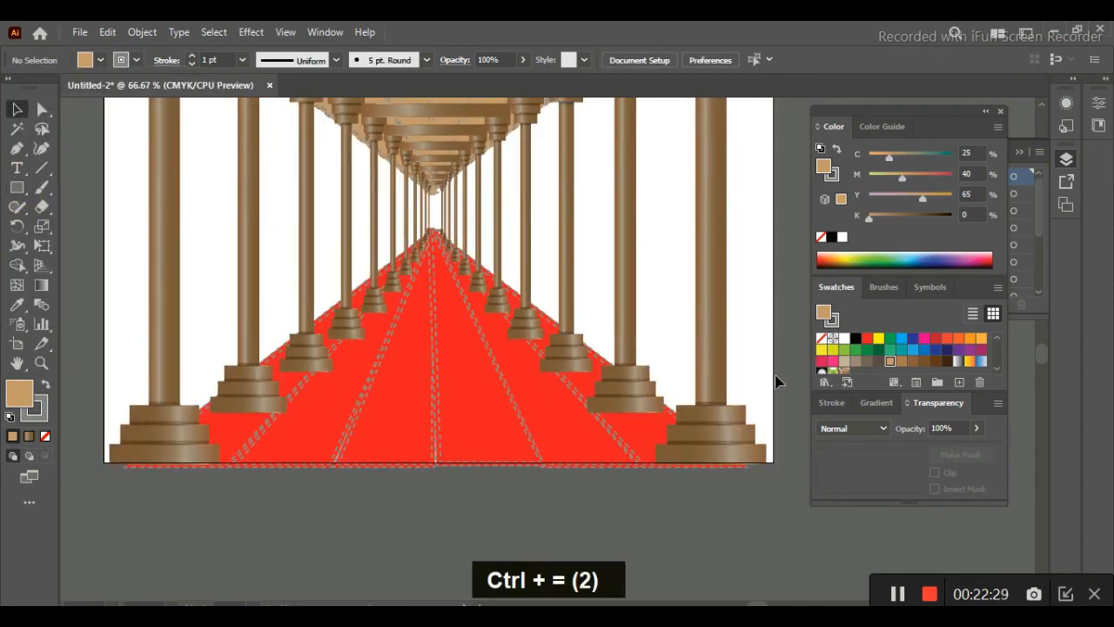
left_click_drag(1045, 356, 1044, 351)
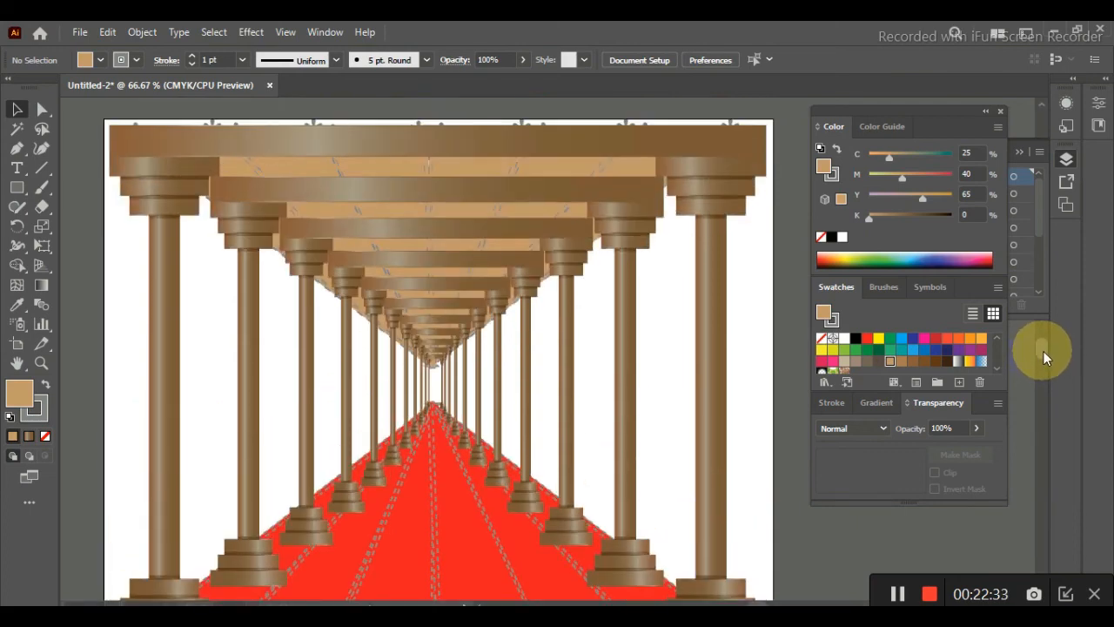
left_click(564, 168)
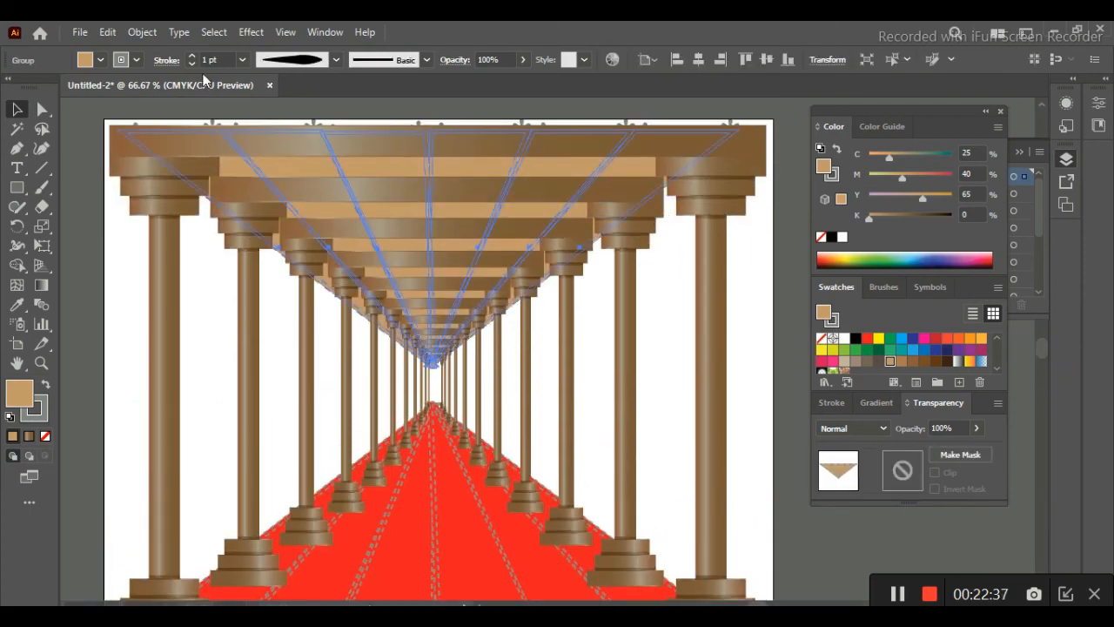
left_click(167, 59)
left_click(10, 173)
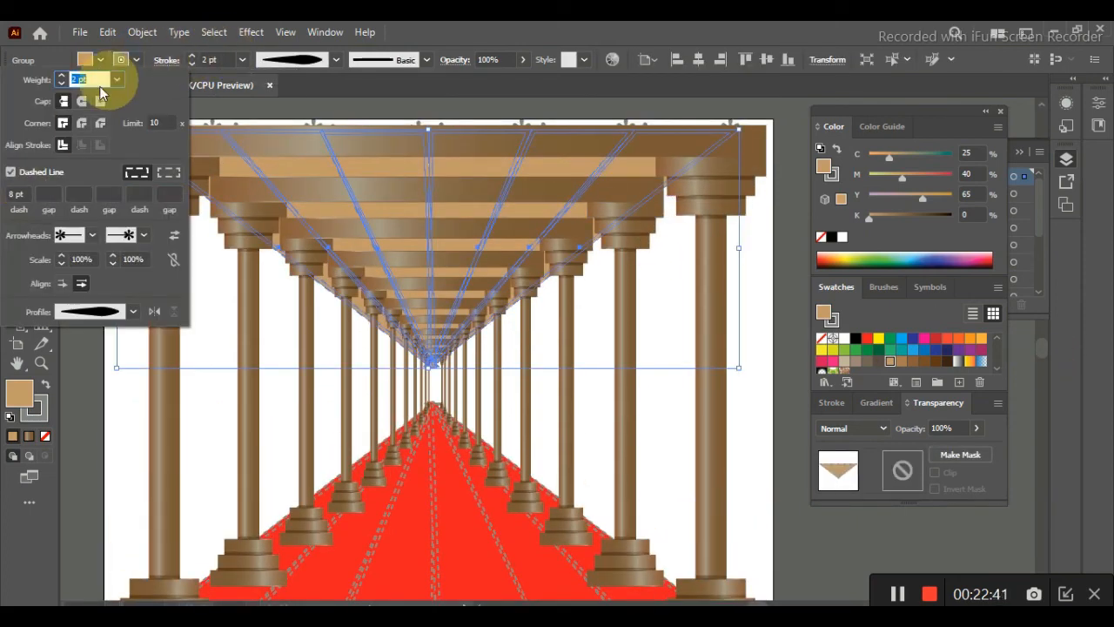
double_click(117, 66)
left_click(121, 59)
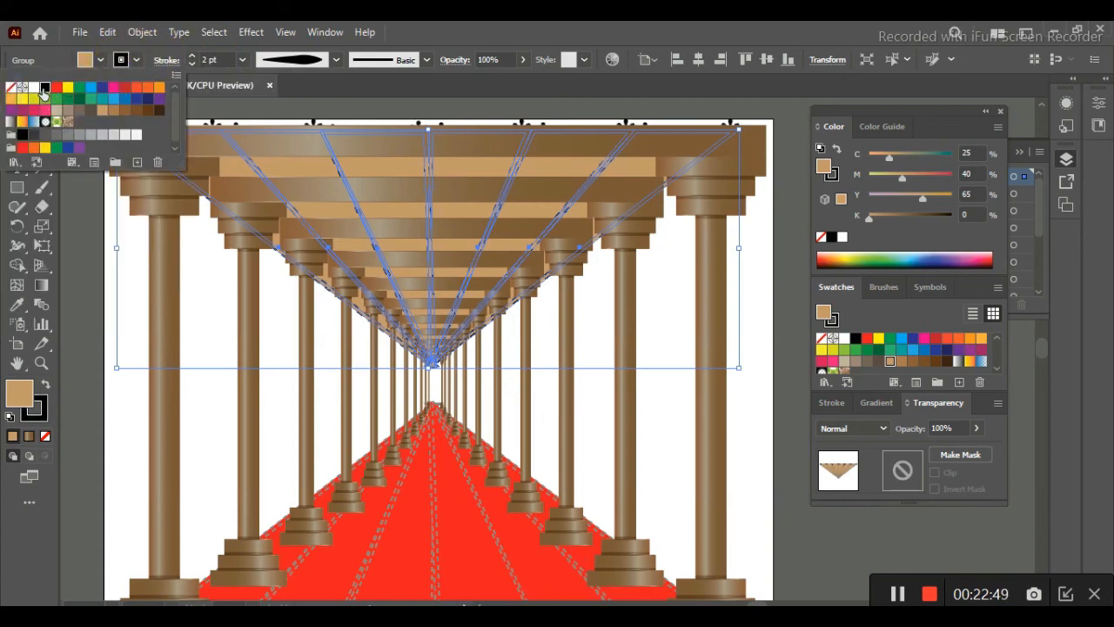
key("Return")
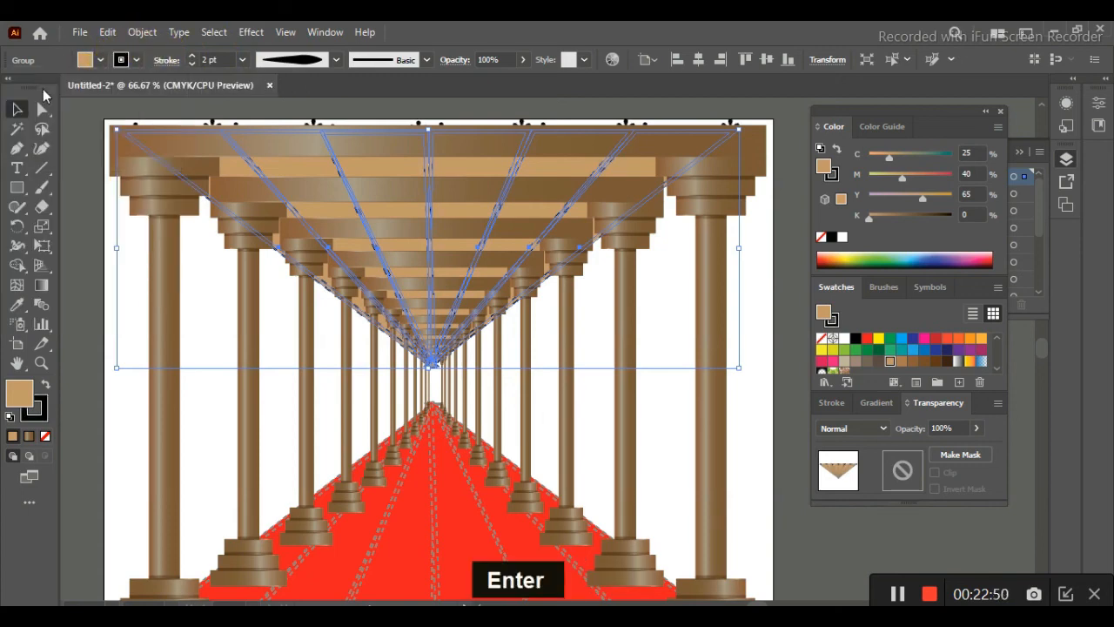
left_click(597, 359)
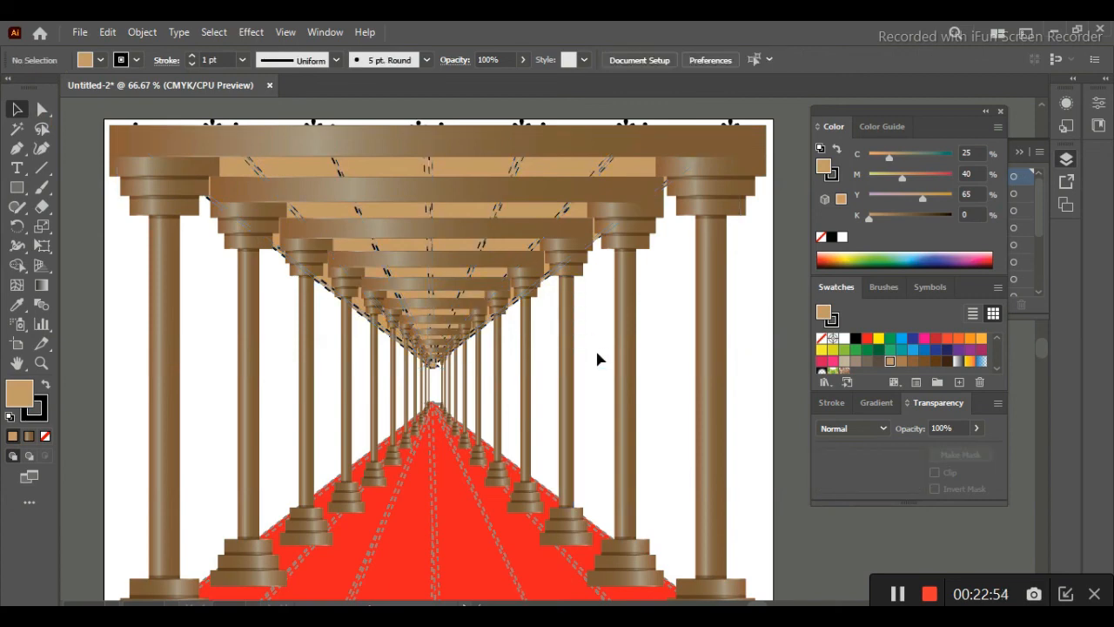
Nudge the ceiling group slightly to the right so its vanishing point lines up with the floor's, and deselect it
left_click(537, 166)
key("Right")
key("Right")
key("Right")
key("Right")
key("Right")
key("Right")
key("Right")
key("Right")
key("Right")
key("Right")
key("Right")
key("Right")
key("Right")
key("Right")
key("Right")
key("Right")
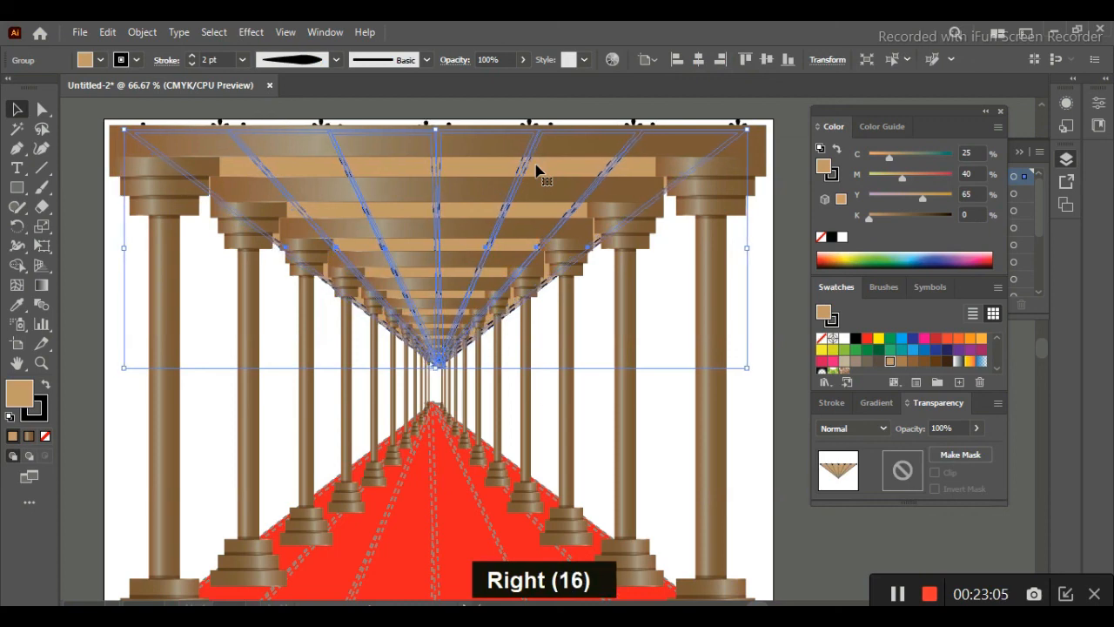
key("Left")
key("Left")
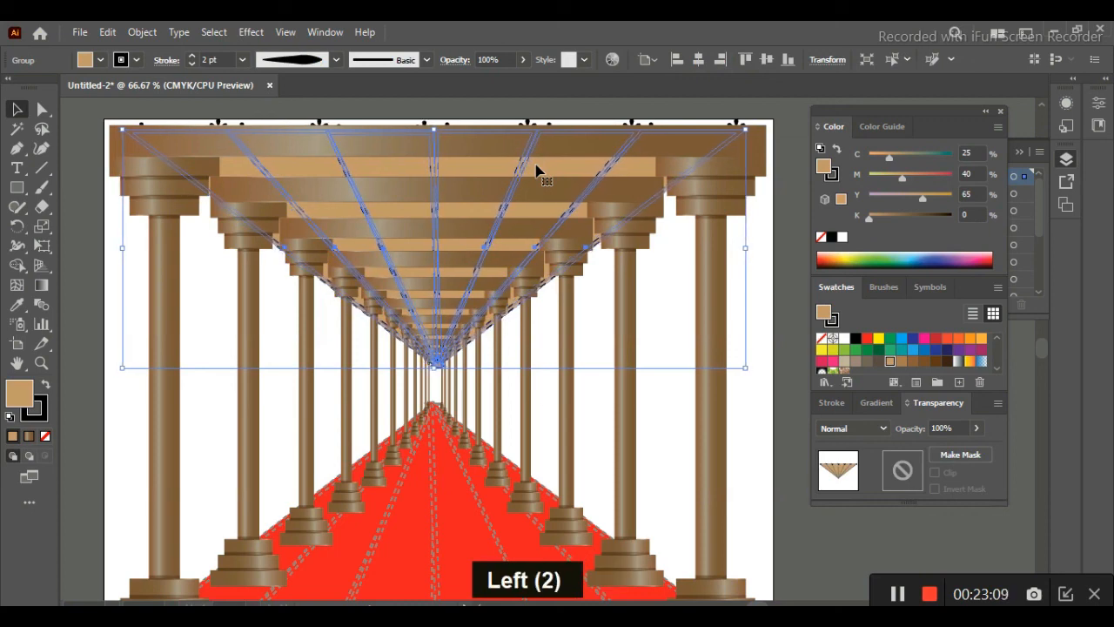
left_click(197, 296)
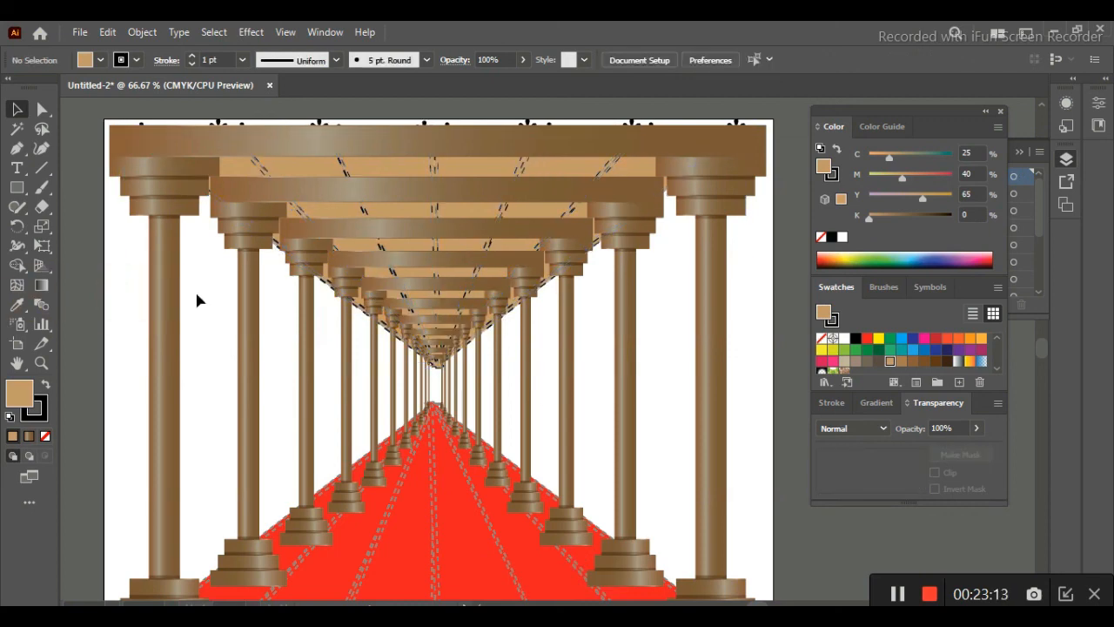
Draw a rectangle covering the whole artboard with the tan fill (C 25, M 40, Y 65, K 0) and no stroke
key("ctrl+equal")
key("ctrl+minus")
key("ctrl+minus")
key("ctrl+minus")
key("ctrl+minus")
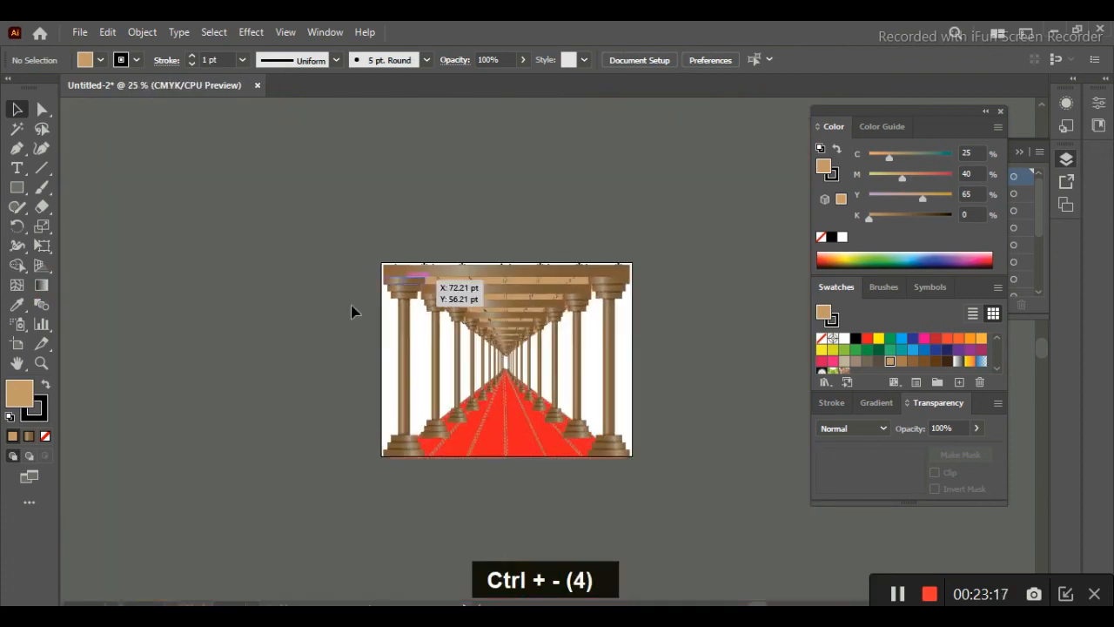
key("ctrl+equal")
key("ctrl+equal")
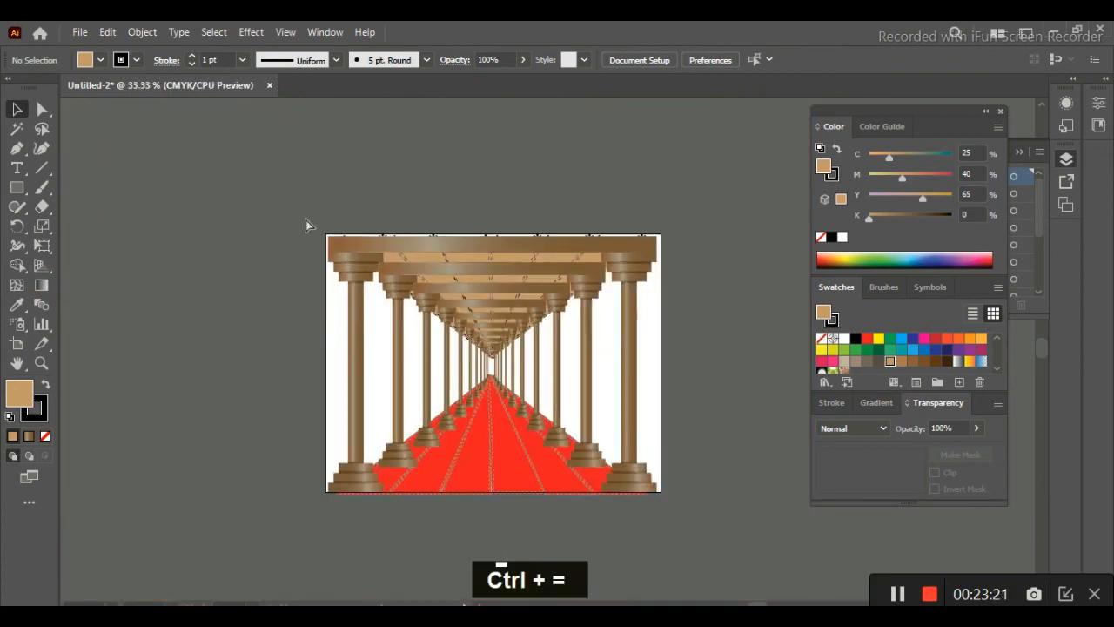
left_click(16, 187)
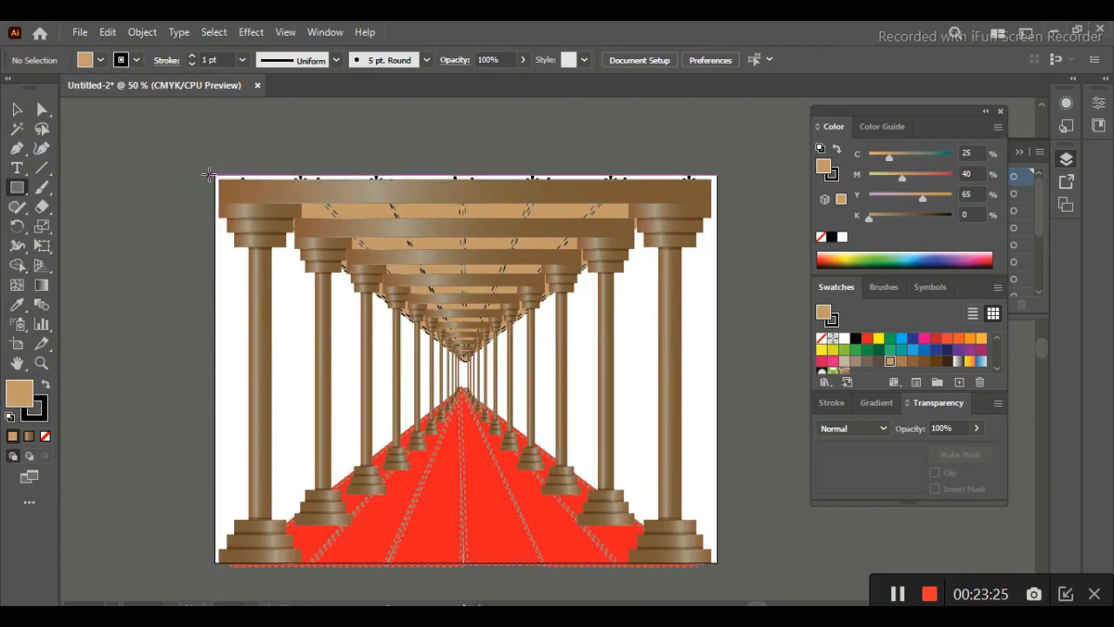
left_click_drag(216, 178, 719, 564)
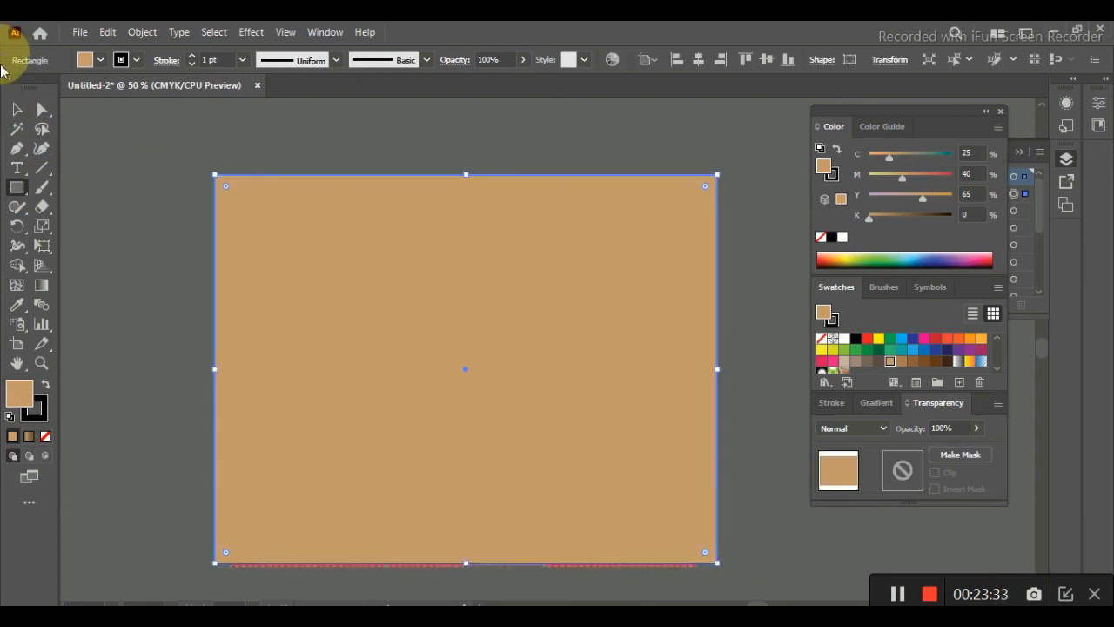
left_click(16, 109)
left_click(36, 408)
left_click(45, 436)
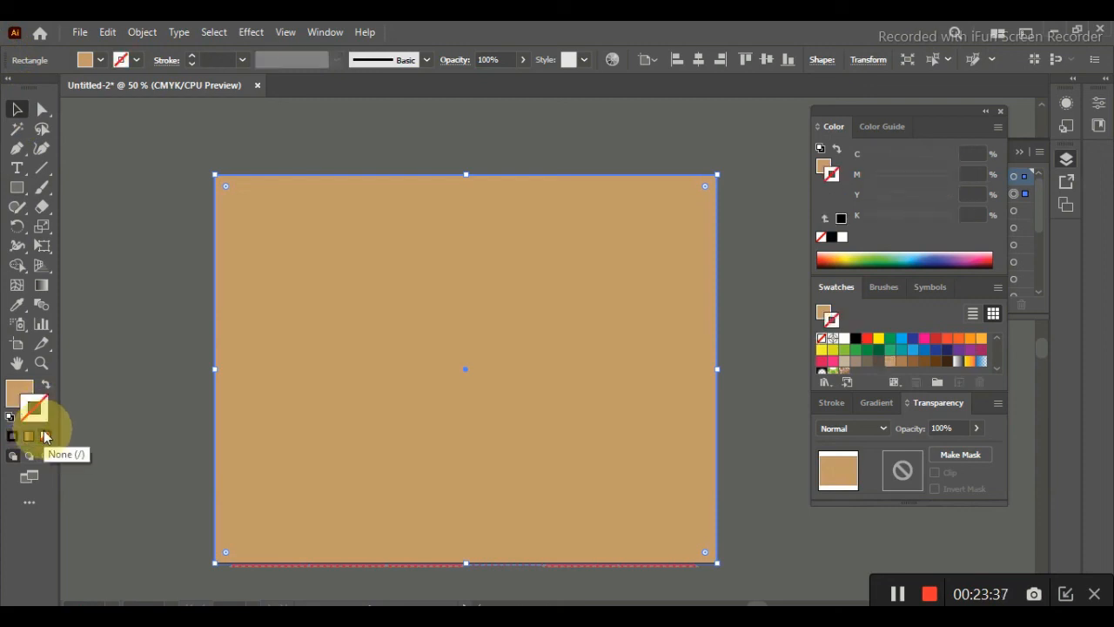
left_click(20, 396)
Send the tan background rectangle behind all the colonnade artwork and deselect it
right_click(371, 347)
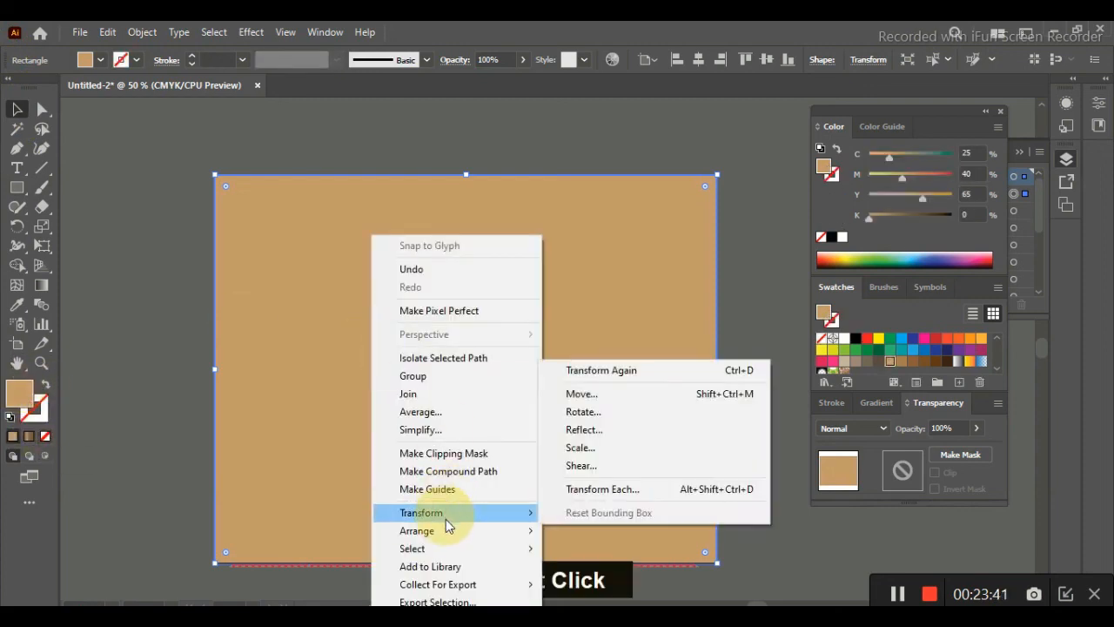
mouse_move(448, 527)
left_click(661, 585)
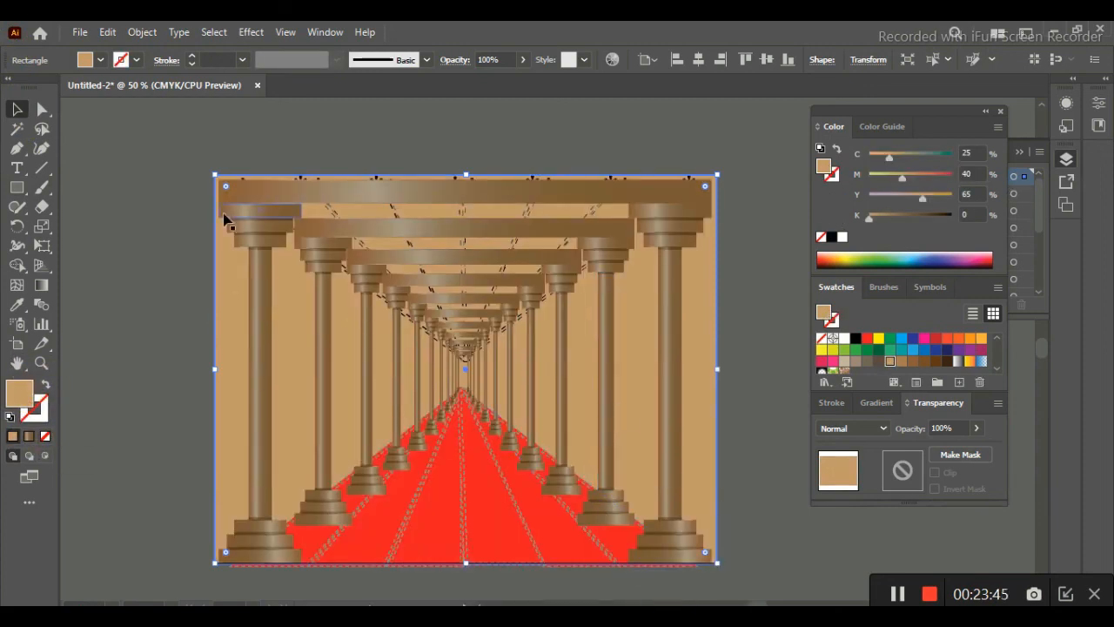
left_click(171, 298)
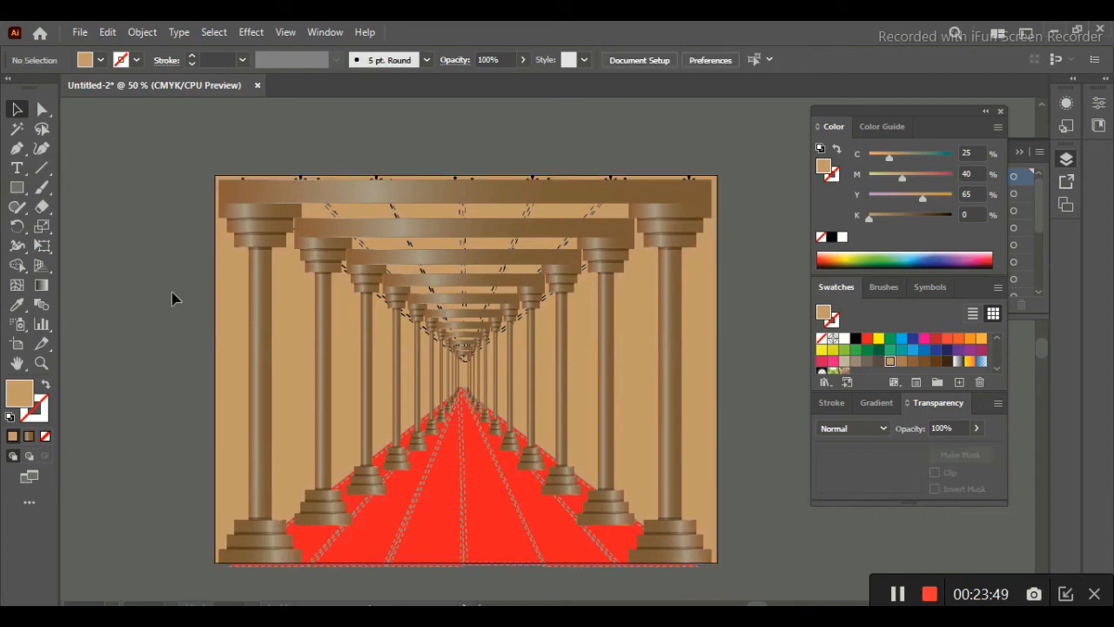
left_click(897, 593)
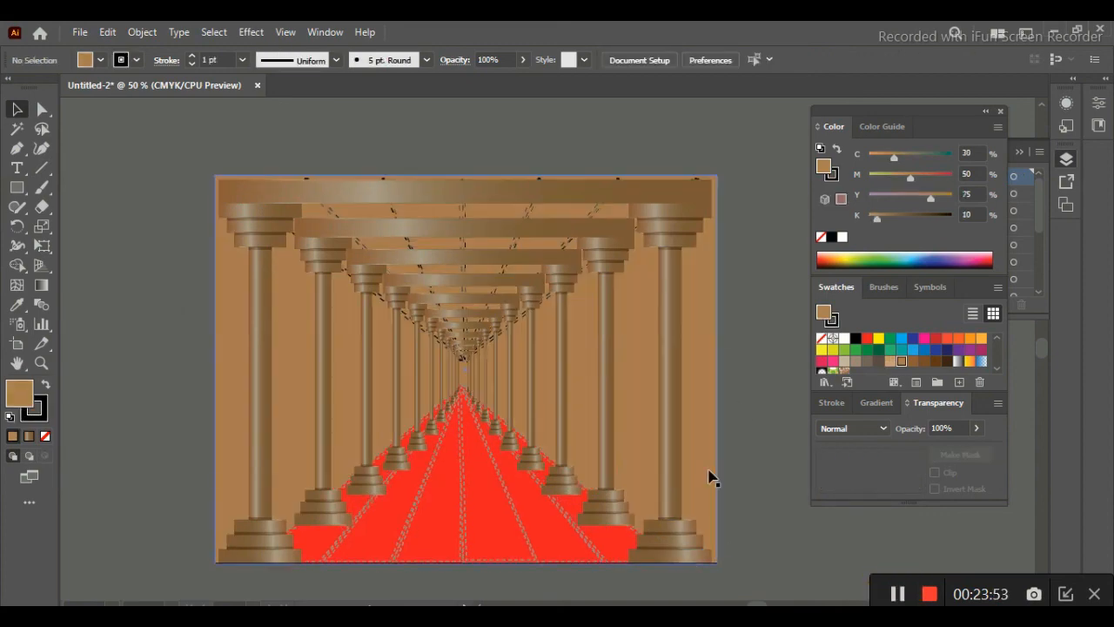
Place the portrait JPG from the Downloads folder as a linked image on the right half of the artboard
left_click(73, 26)
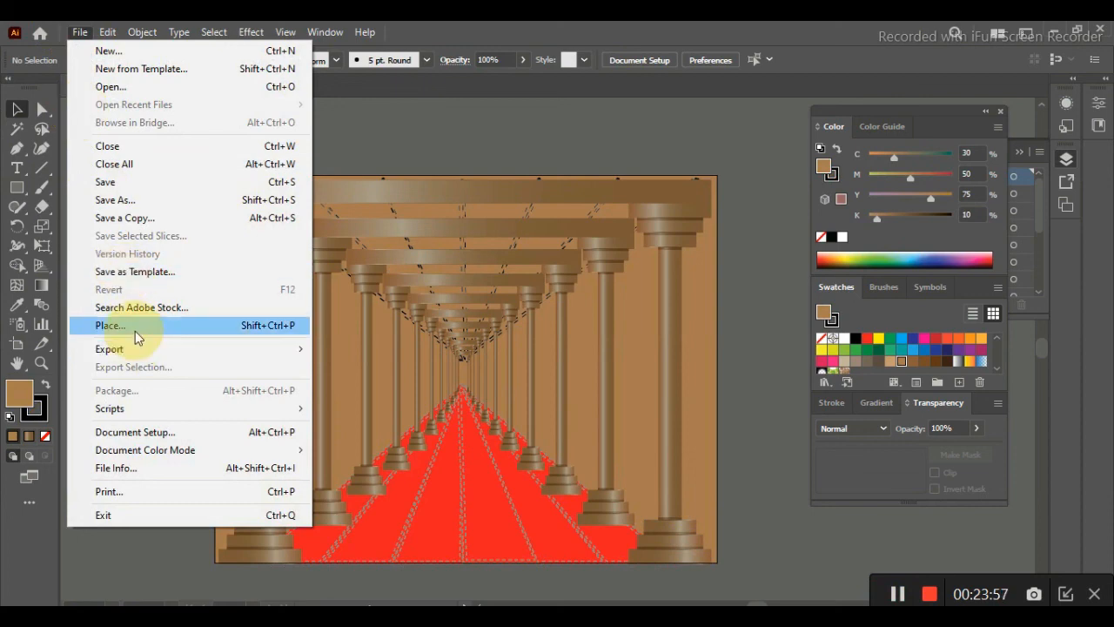
left_click(131, 324)
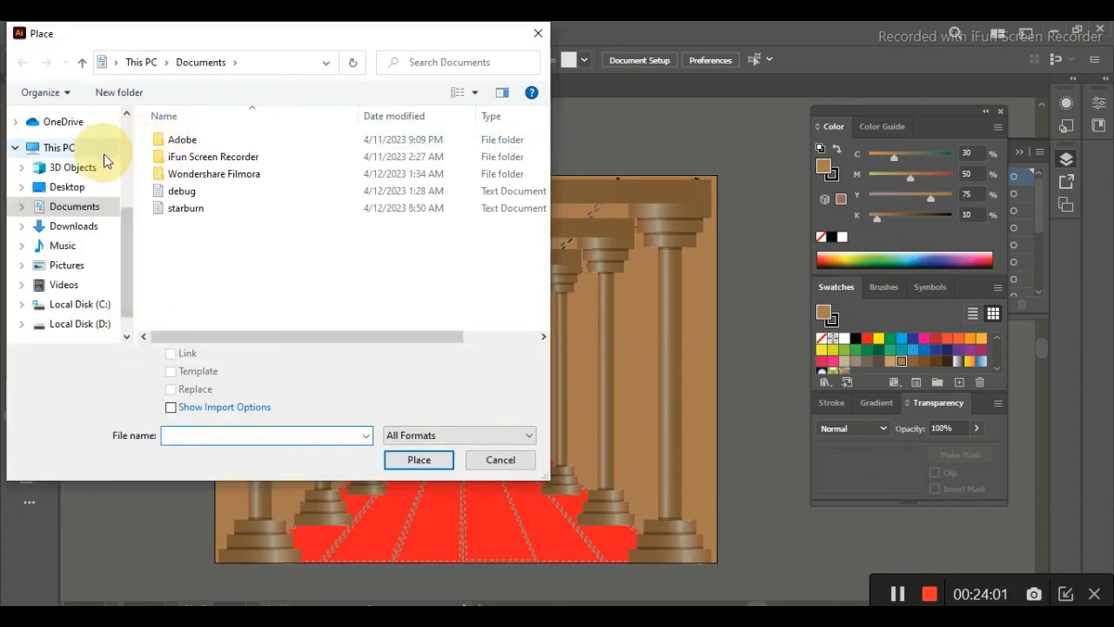
double_click(98, 231)
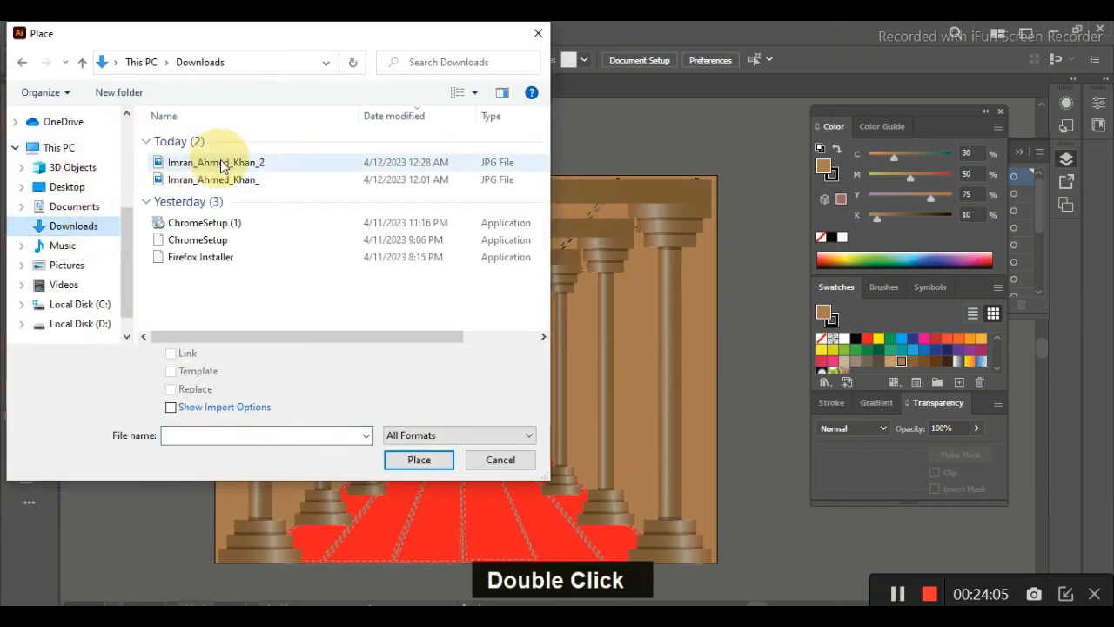
double_click(223, 165)
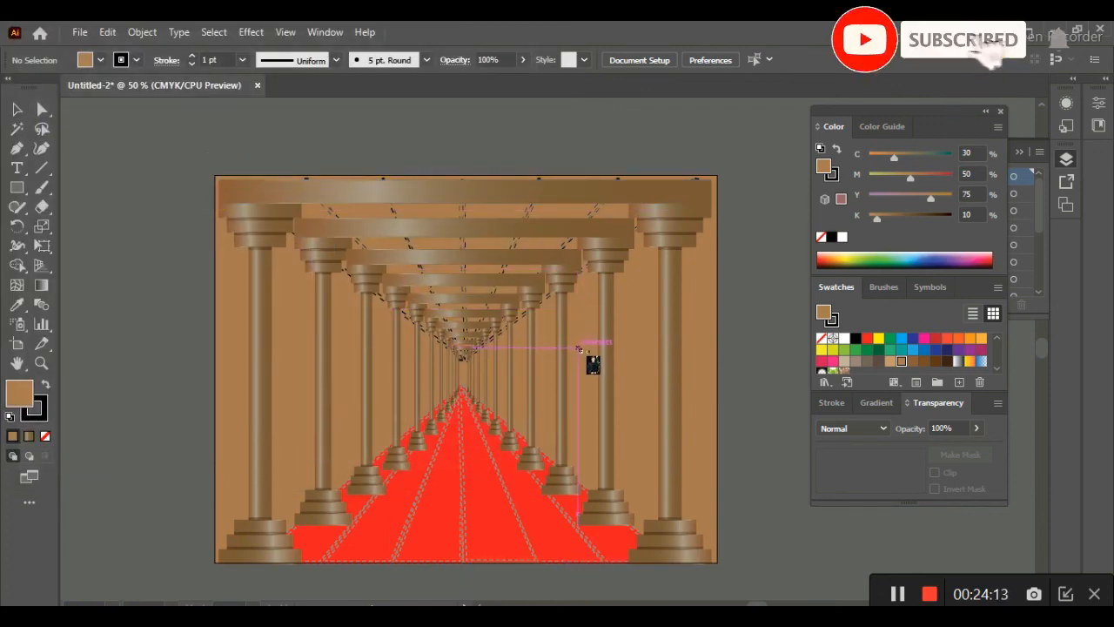
left_click(578, 347)
Shrink the placed portrait and move it beside the shaft of the front right column
left_click_drag(717, 346, 671, 360)
left_click_drag(574, 533, 588, 465)
left_click(658, 425)
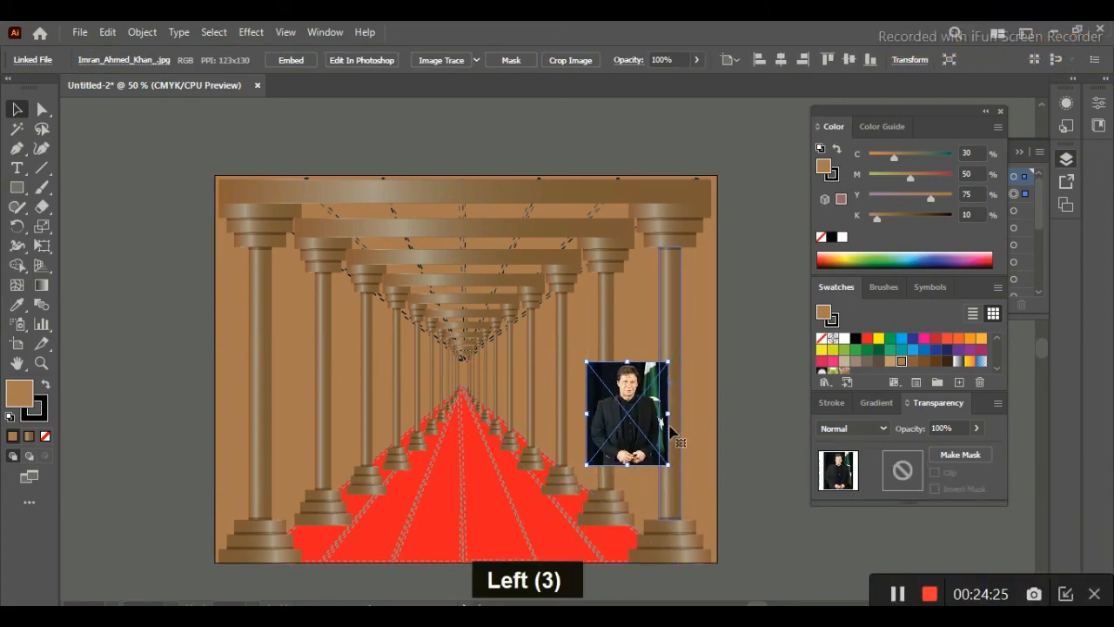
left_click_drag(658, 425, 646, 425)
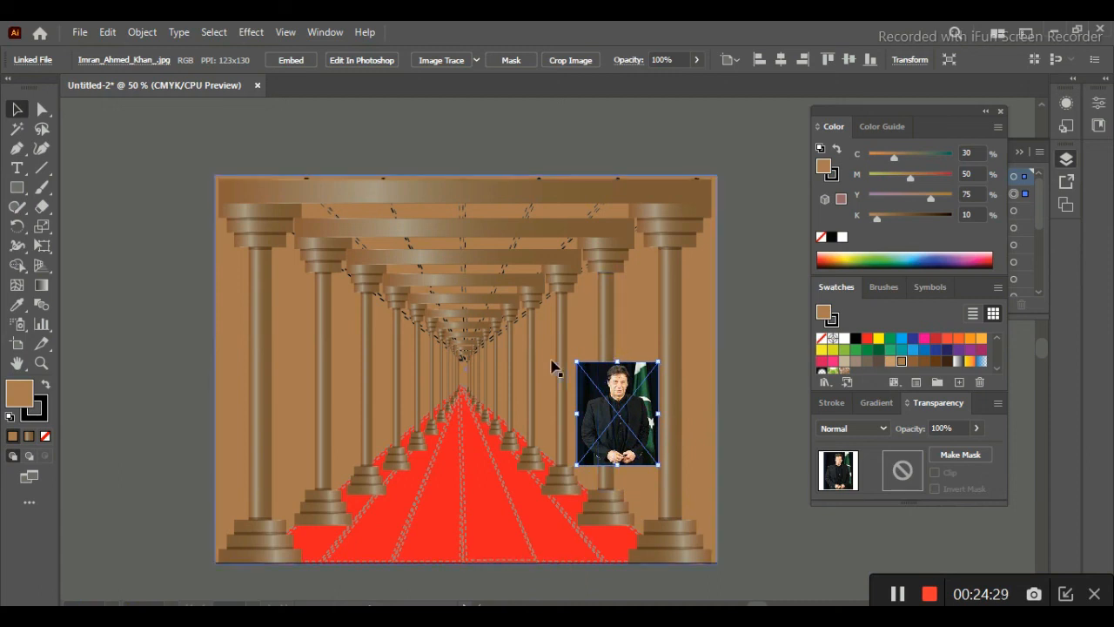
Try to reshape the placed portrait by pulling its upper-left corner inward with the Direct Selection tool
left_click(41, 109)
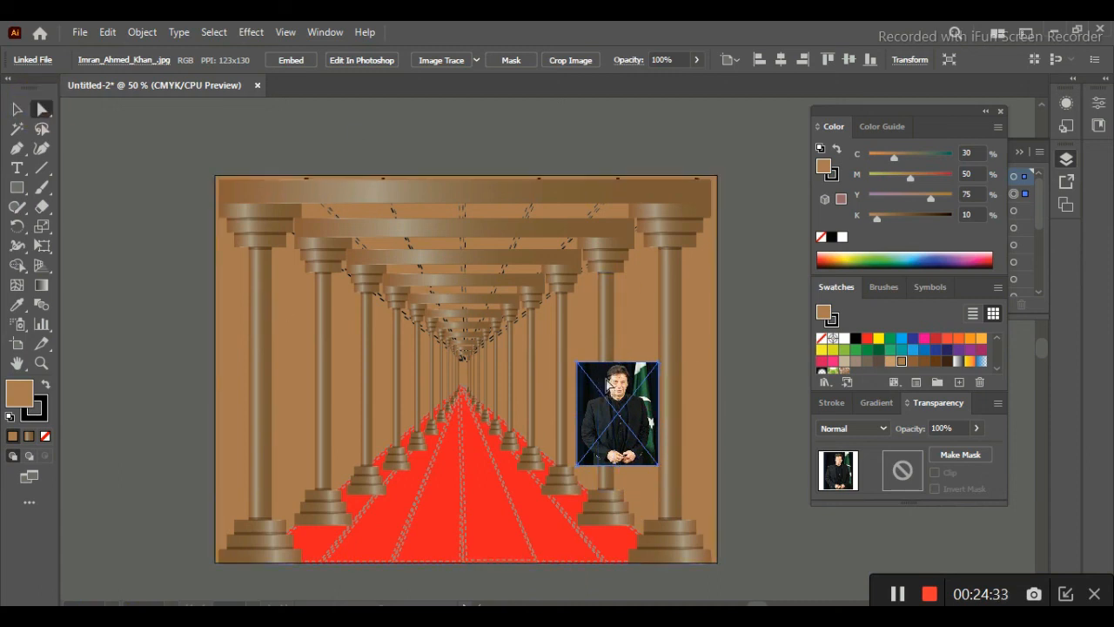
left_click_drag(581, 367, 601, 374)
key("ctrl+z")
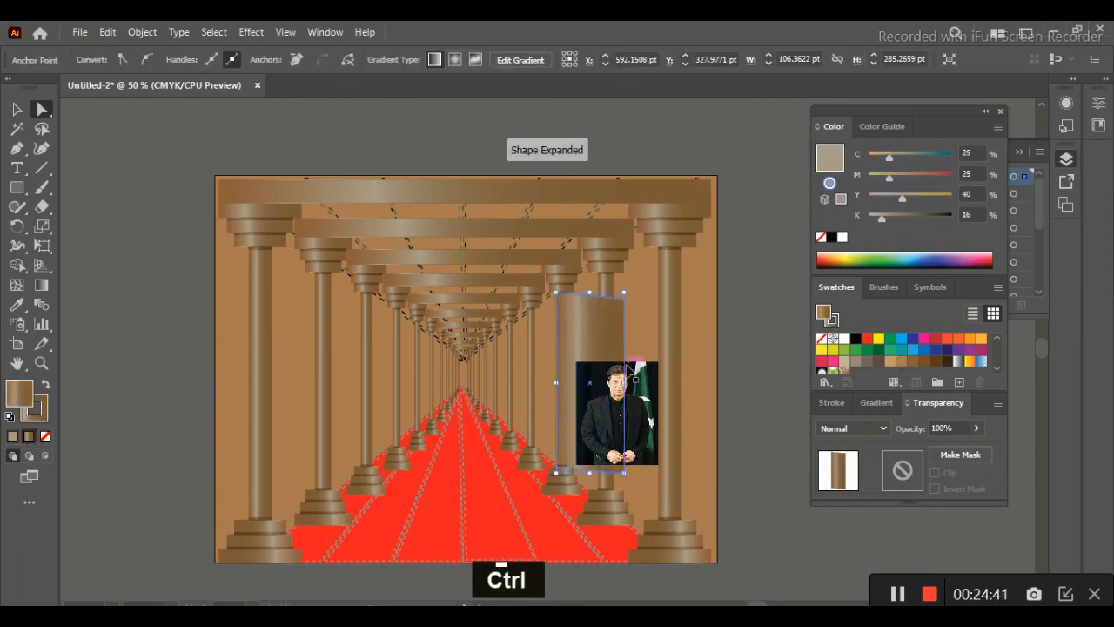
key("ctrl+z")
Narrow the portrait horizontally with the Scale tool so it fits between the two front right columns, and deselect it
left_click(626, 372)
left_click(41, 226)
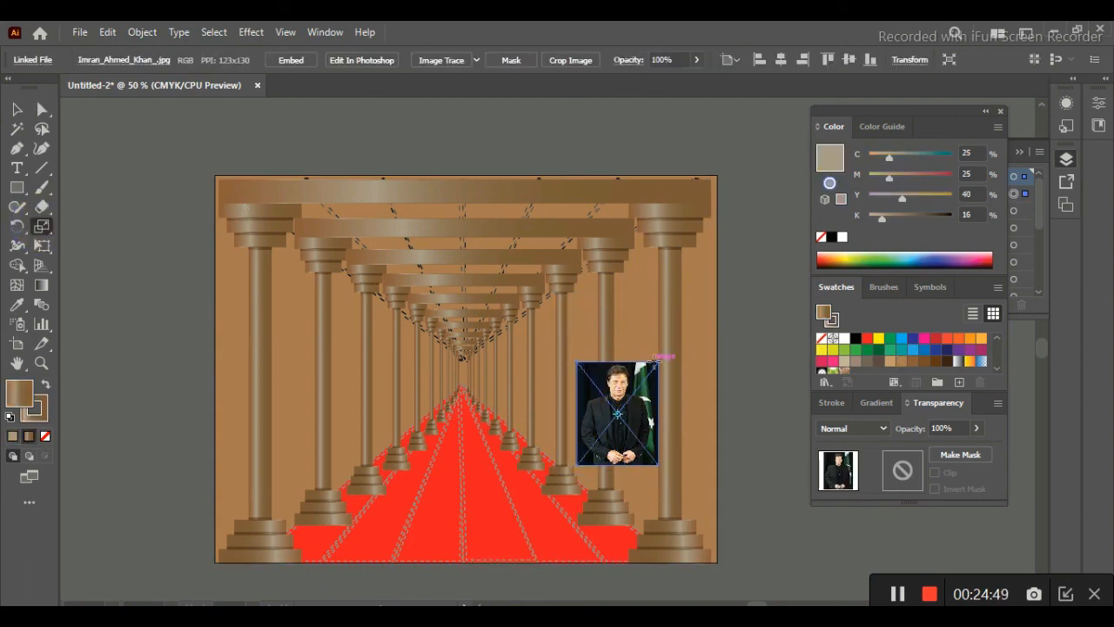
left_click_drag(577, 366, 617, 407)
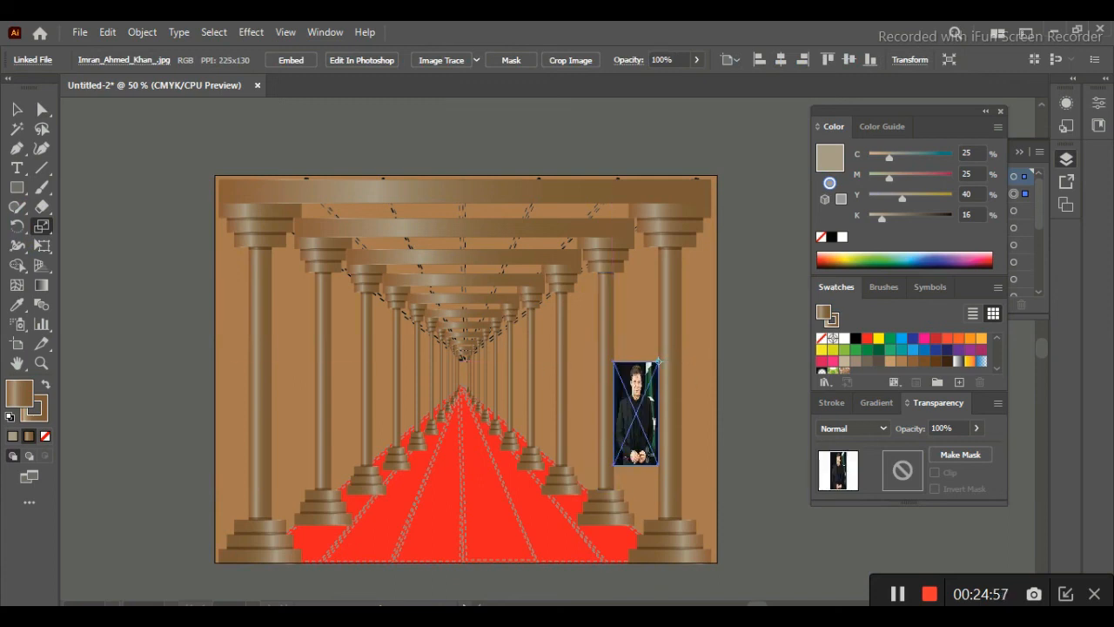
mouse_move(618, 470)
left_mouse_down()
mouse_move(577, 462)
mouse_move(609, 461)
left_mouse_up()
left_click(16, 109)
left_click(224, 128)
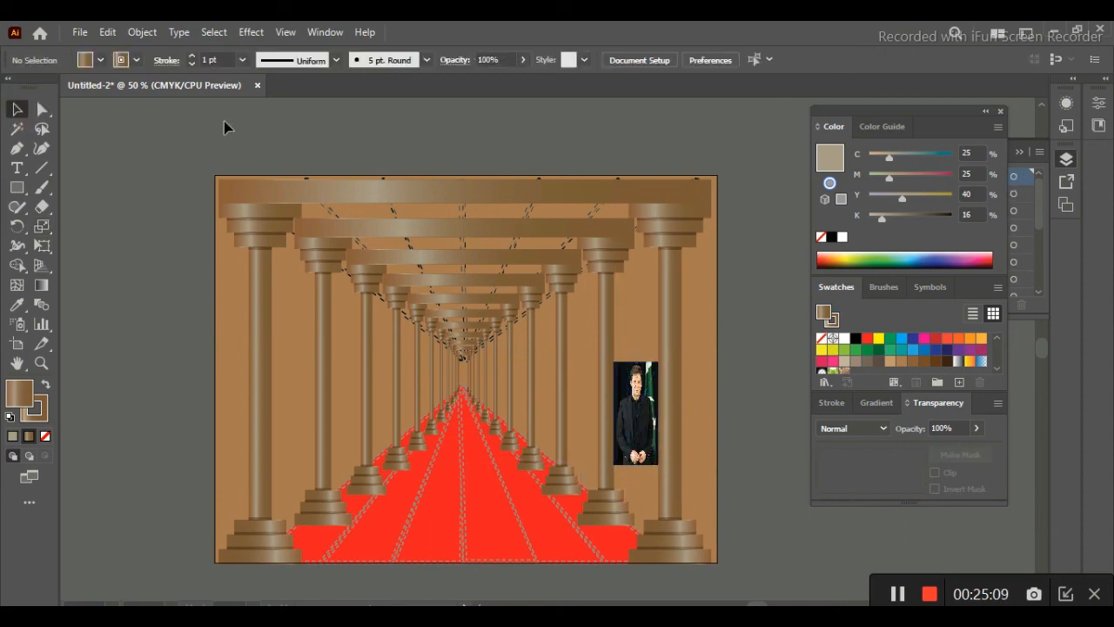
Embed the linked portrait image in the document and deselect it
left_click(635, 383)
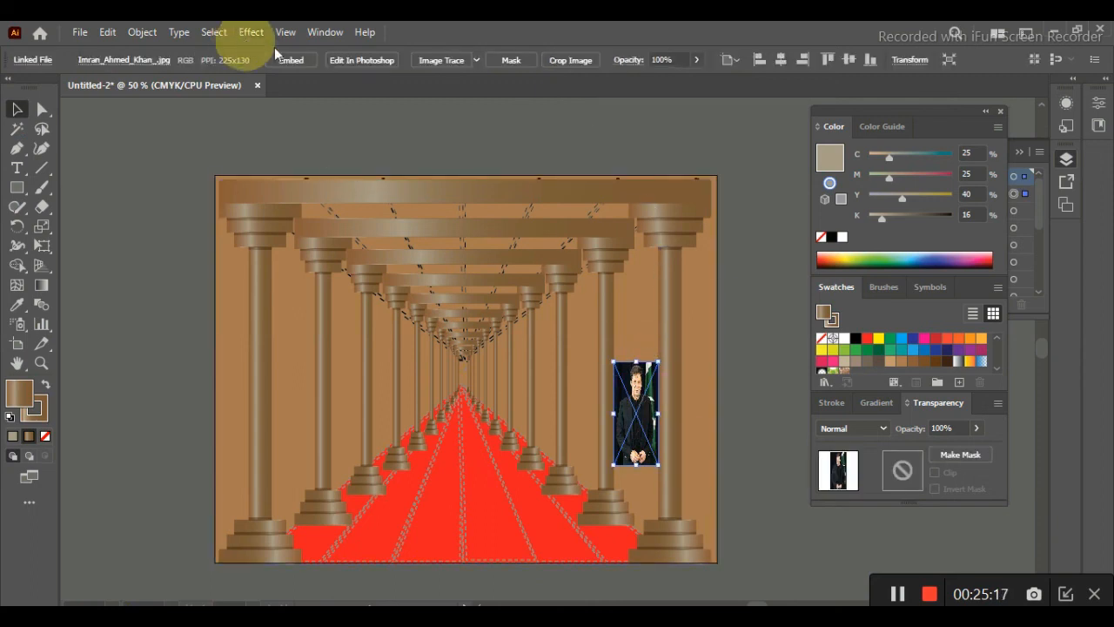
left_click(307, 57)
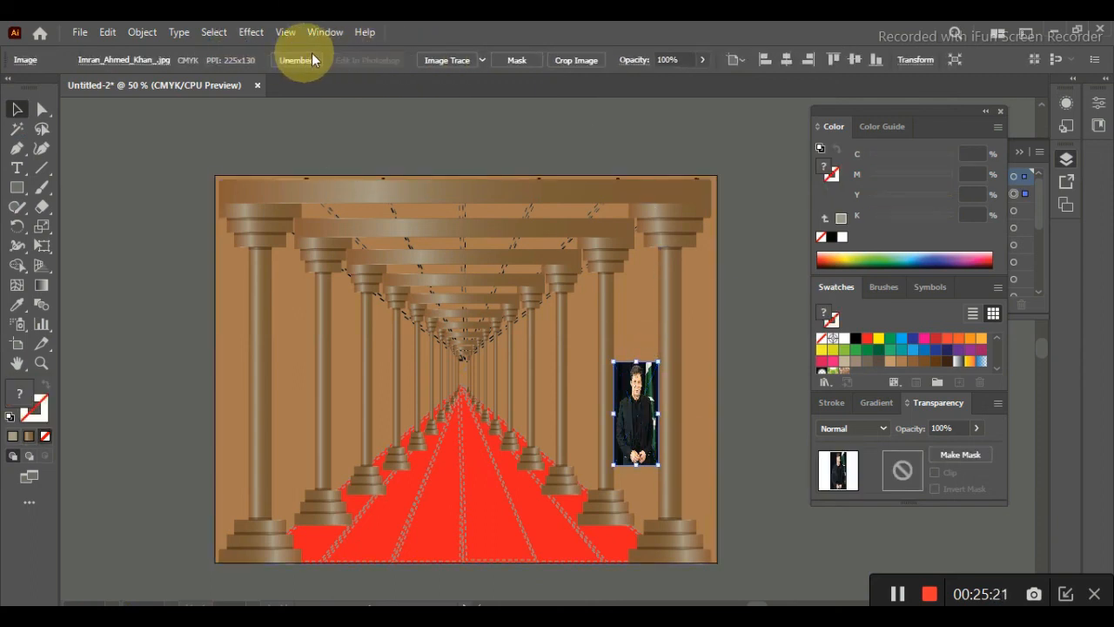
left_click(759, 259)
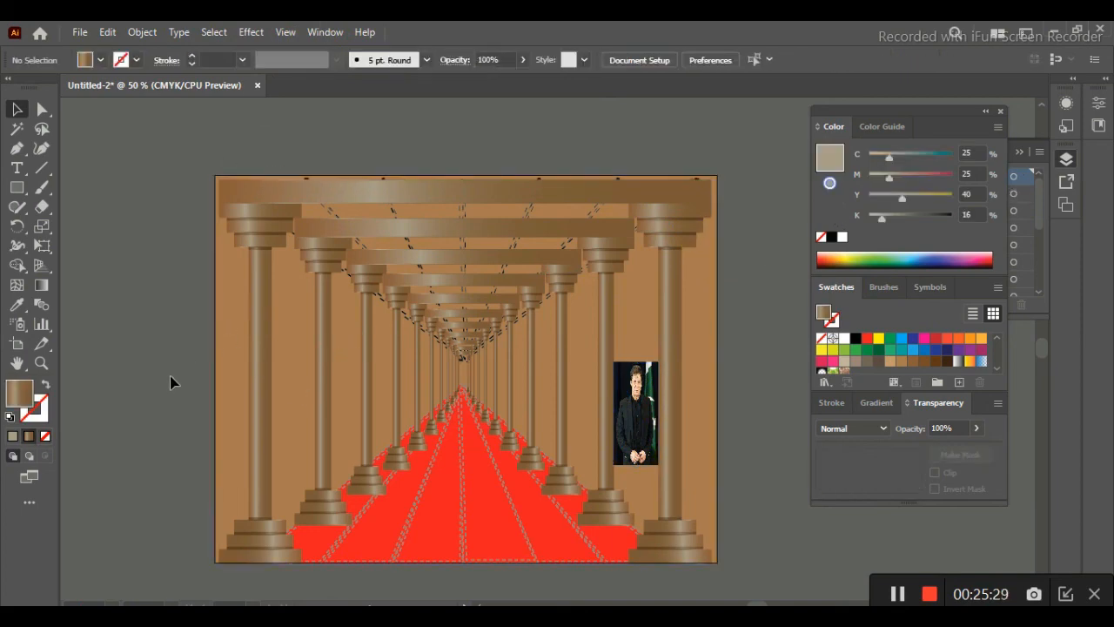
Start saving the finished colonnade document as an Adobe Illustrator file
key("ctrl+s")
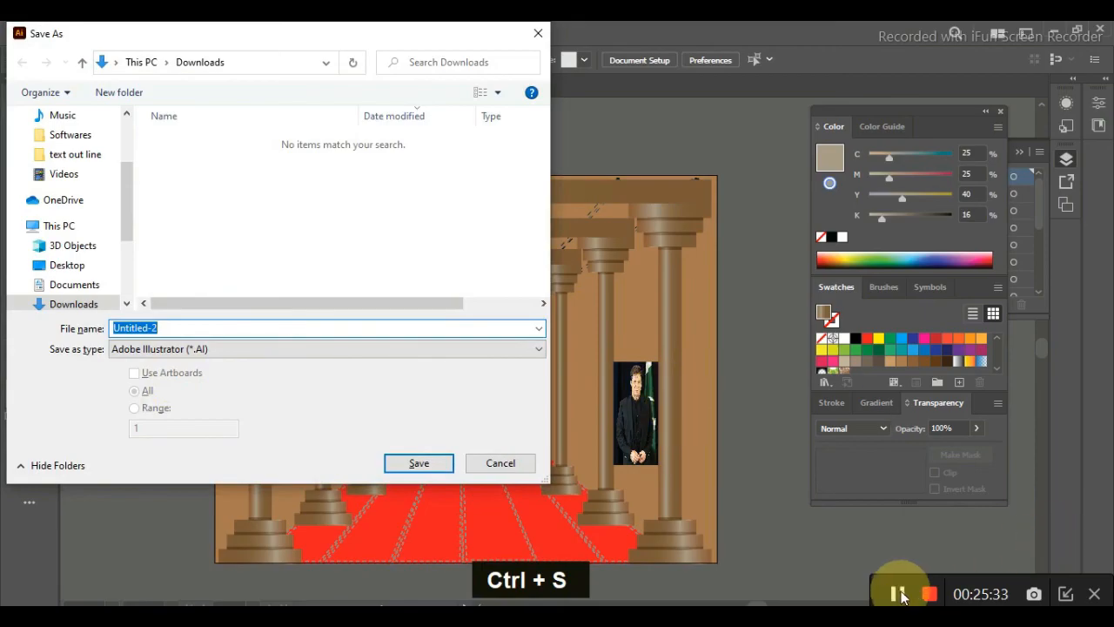